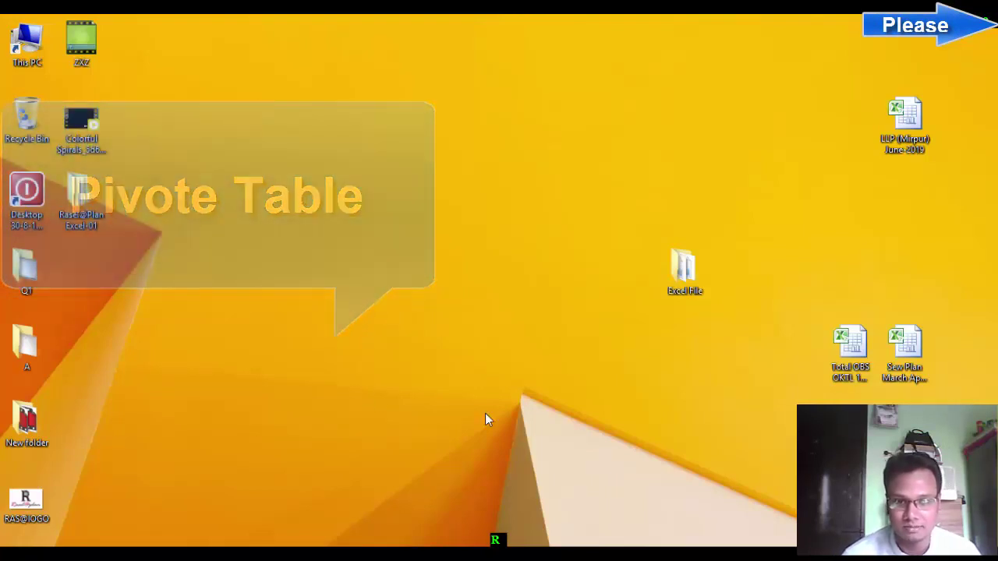
# Step: Restore the PIVOT TABLE workbook window from its taskbar preview
pyautogui.click(479, 554)
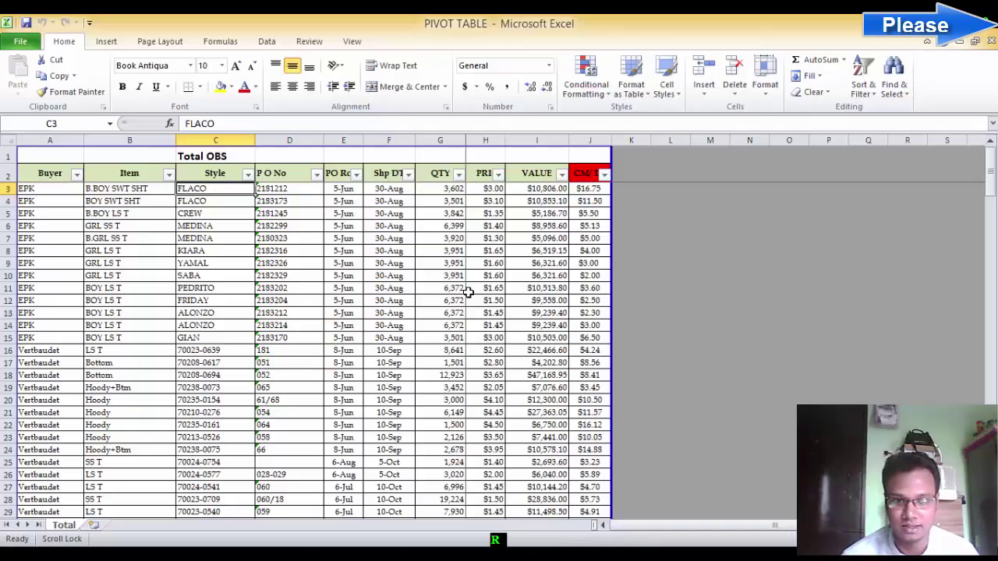
# Step: Scroll through the Total OBS order list down to its last rows and back
pyautogui.click(234, 226)
pyautogui.scroll(-7, 257, 226)
pyautogui.scroll(-7, 257, 226)
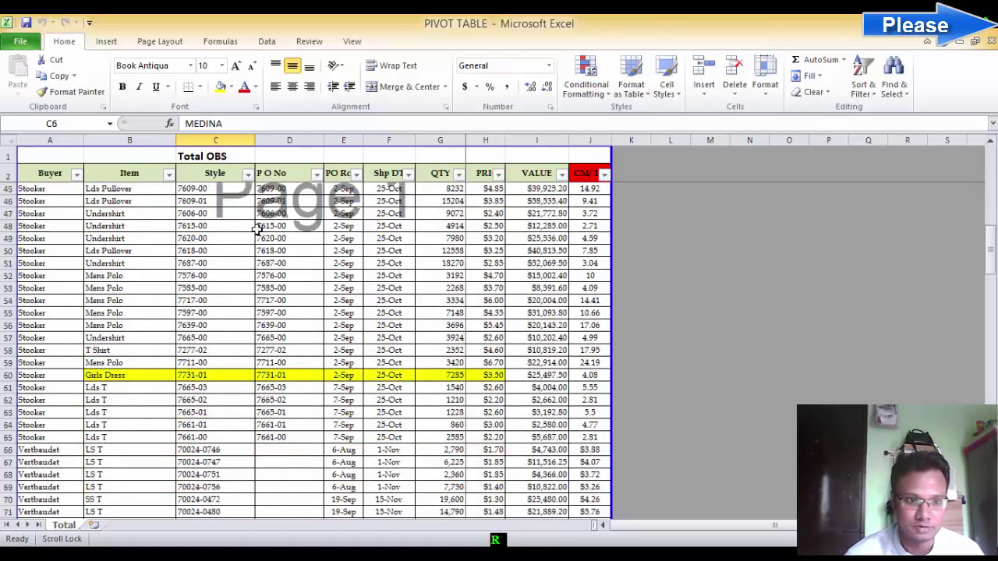
pyautogui.scroll(-6, 260, 230)
pyautogui.scroll(8, 259, 230)
pyautogui.scroll(10, 259, 230)
pyautogui.scroll(2, 260, 230)
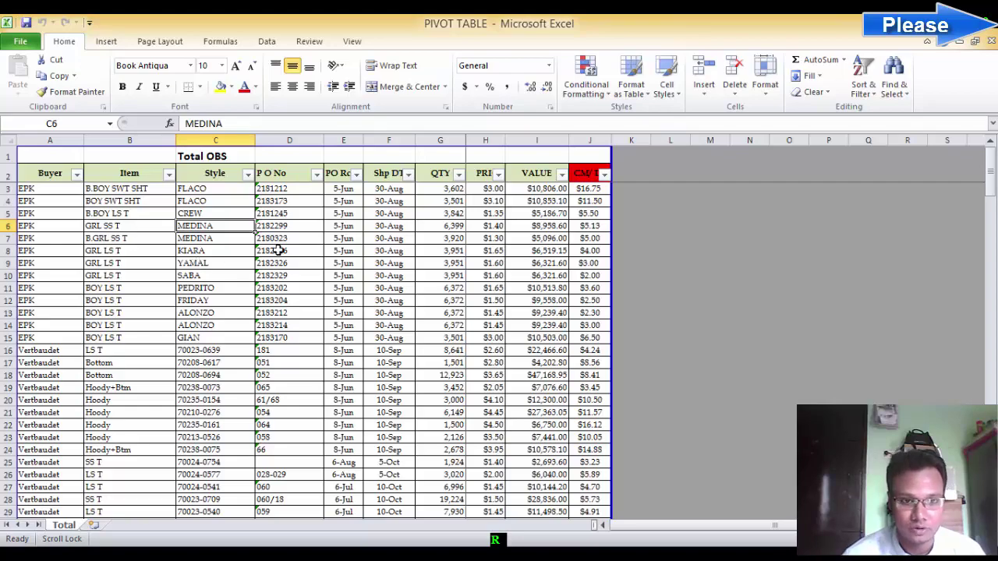
pyautogui.scroll(-10, 291, 239)
pyautogui.scroll(-10, 292, 239)
pyautogui.scroll(-9, 292, 239)
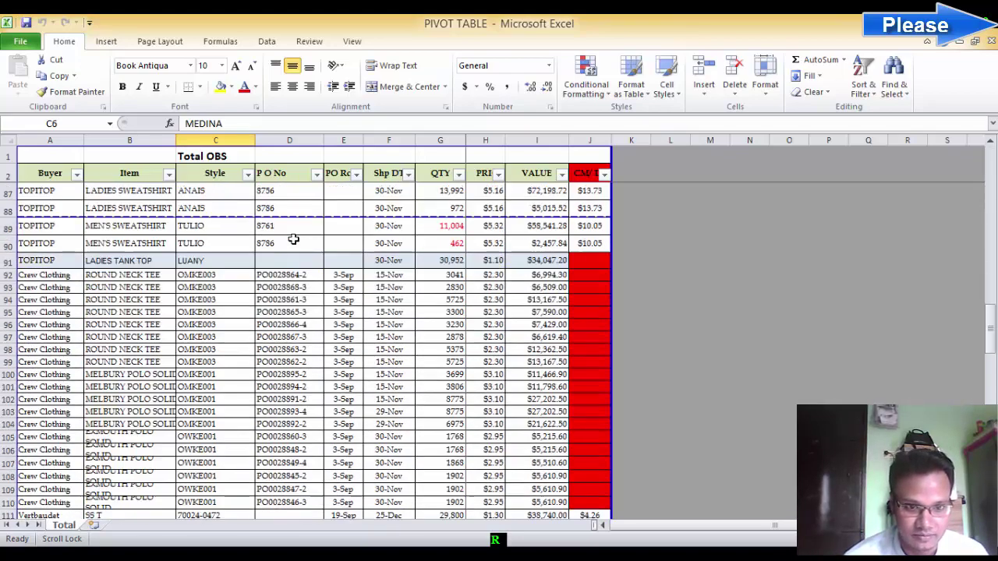
pyautogui.scroll(-9, 293, 239)
pyautogui.scroll(-9, 294, 238)
# Step: Place the cursor inside the order data and show the Insert ribbon commands
pyautogui.click(149, 214)
pyautogui.scroll(-7, 238, 296)
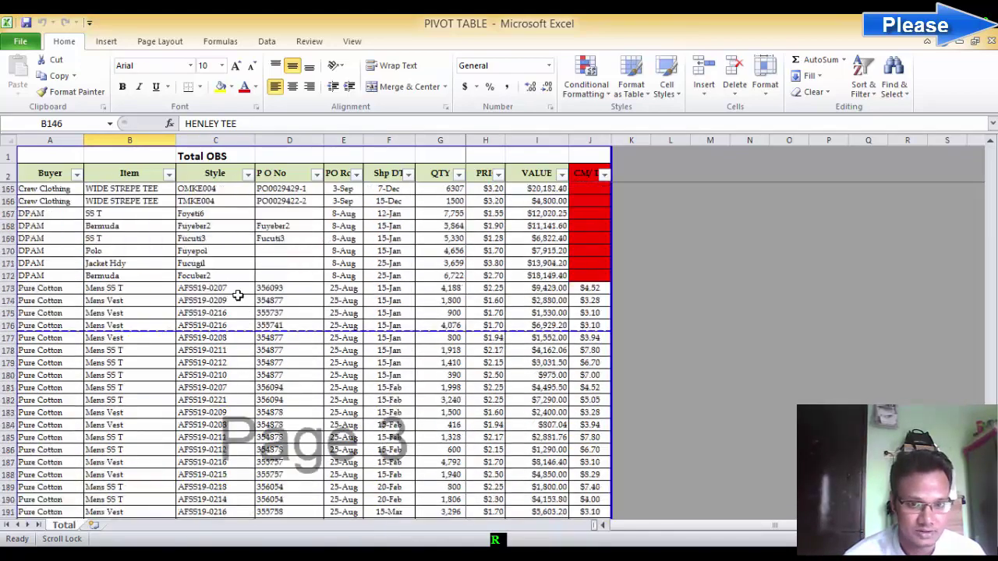
pyautogui.scroll(-8, 238, 292)
pyautogui.scroll(11, 239, 293)
pyautogui.scroll(4, 238, 292)
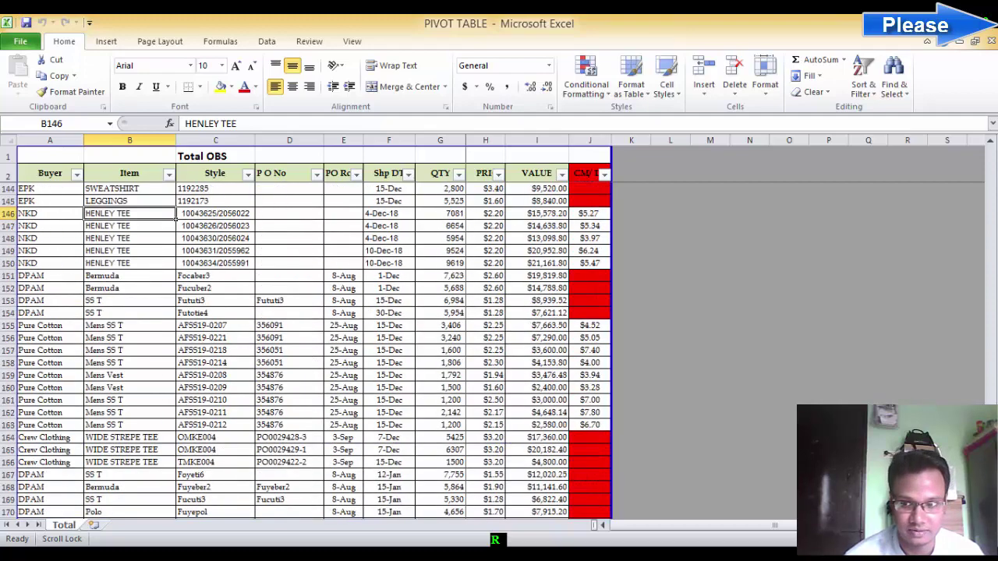
pyautogui.scroll(20, 321, 250)
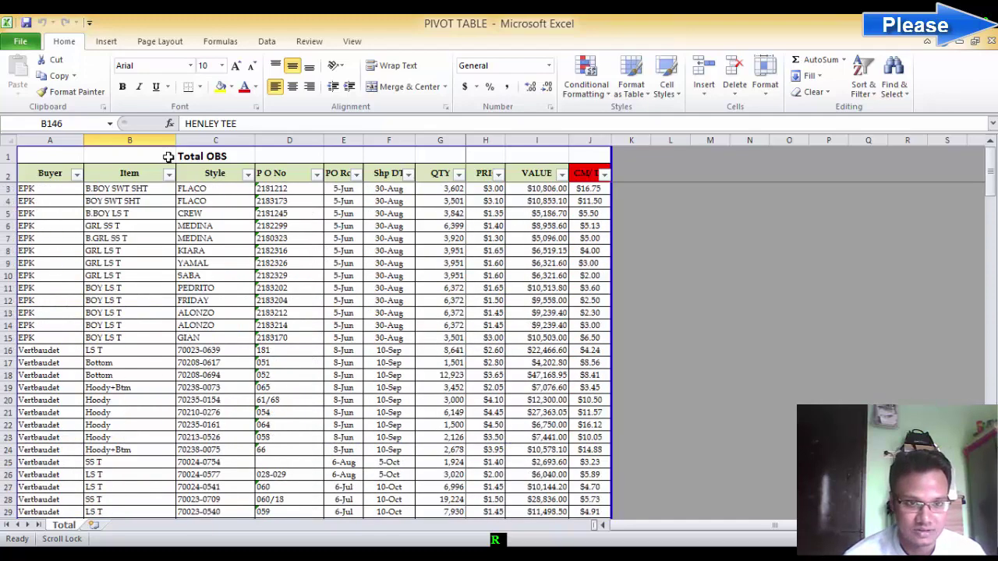
pyautogui.click(106, 42)
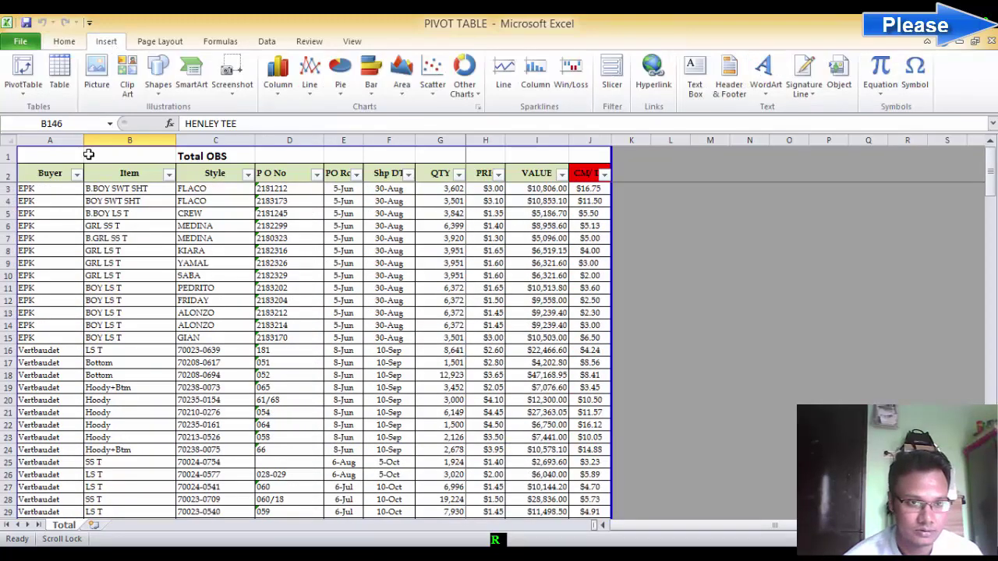
# Step: Insert a blank PivotTable on a new worksheet from range Total!$A$2:$J$194
pyautogui.click(23, 74)
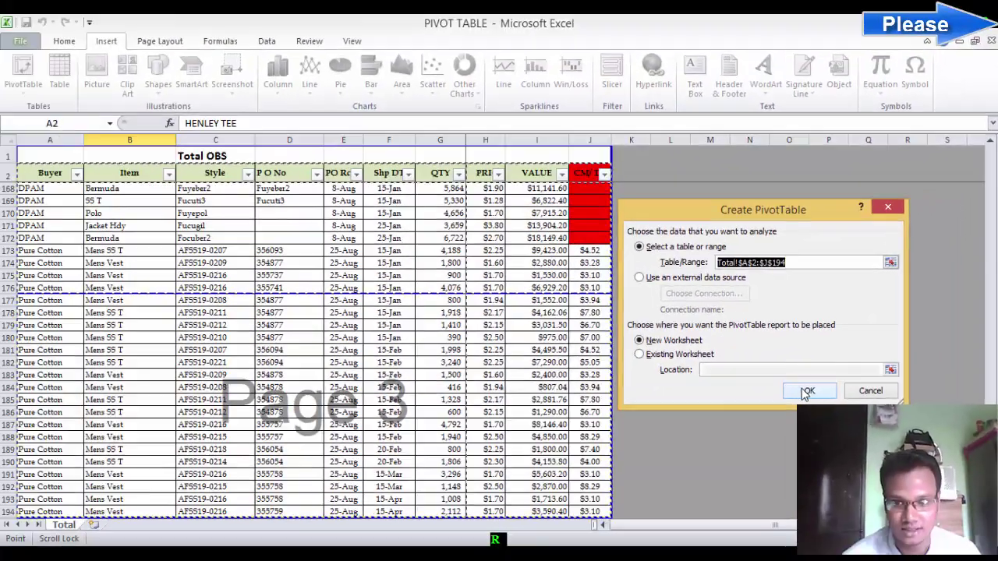
pyautogui.click(586, 522)
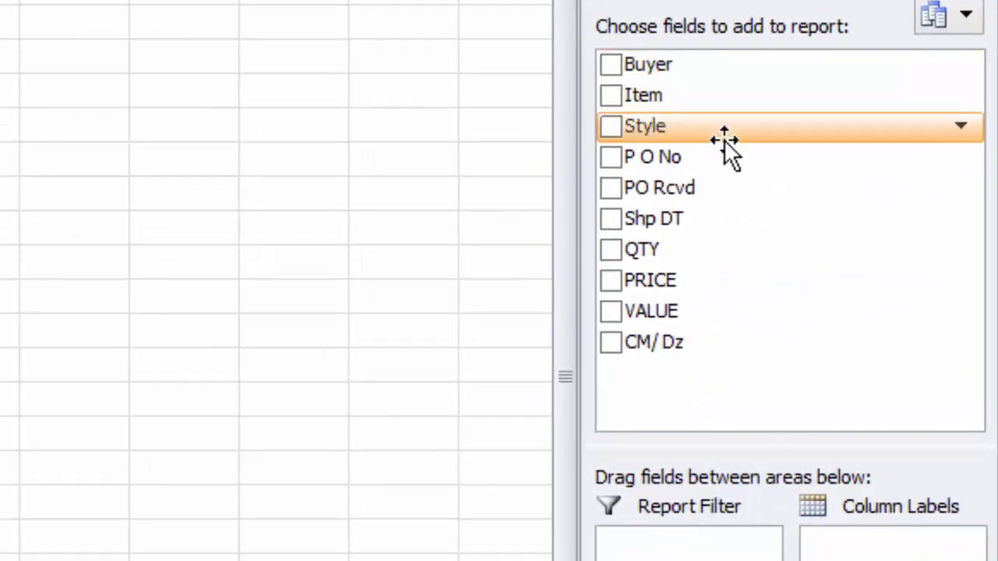
# Step: Add Buyer, QTY and VALUE fields, giving totals 1021630 and 2677389.31, and select Sum of VALUE cells
pyautogui.click(612, 64)
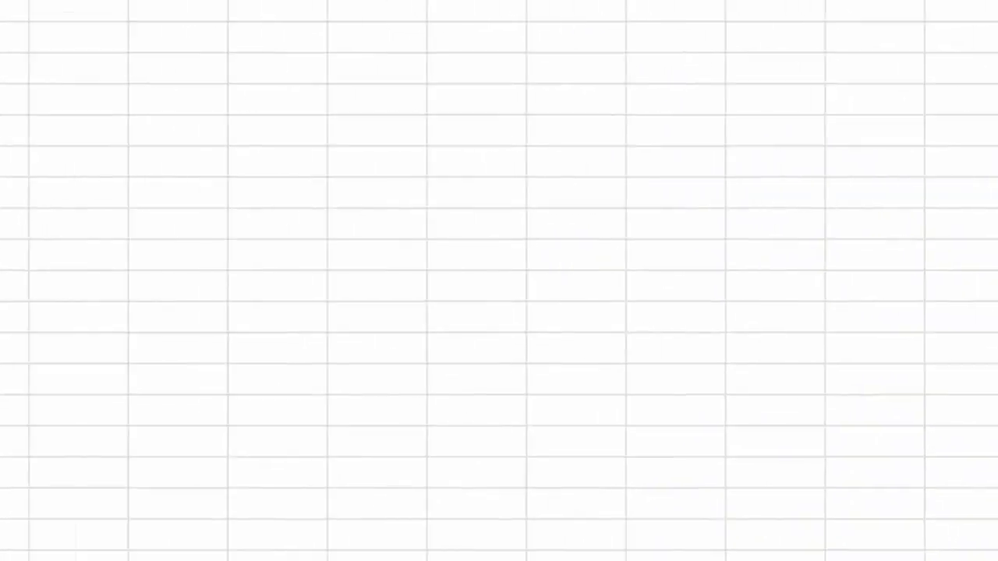
pyautogui.moveTo(107, 104); pyautogui.dragTo(66, 373)
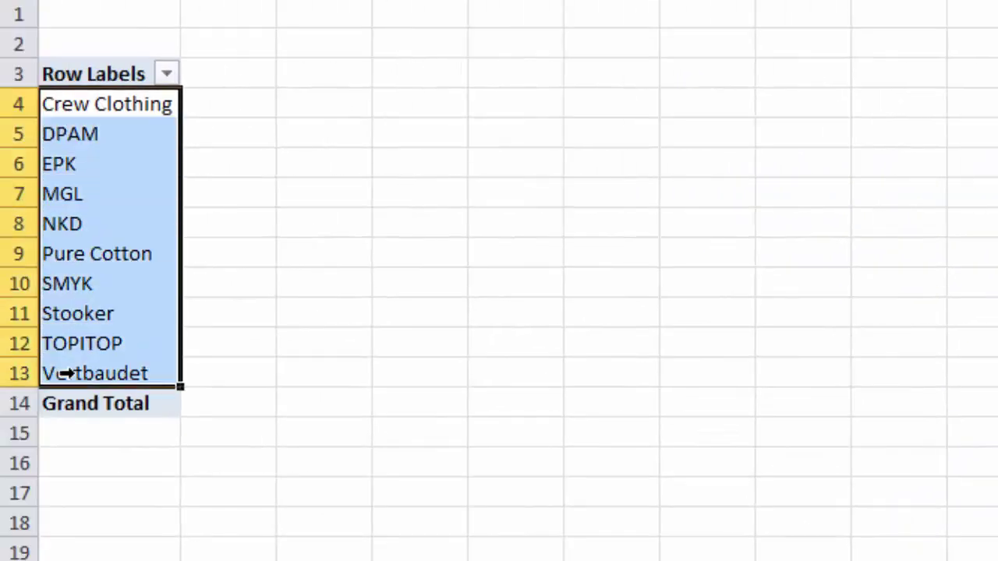
pyautogui.keyDown('ctrl'); pyautogui.click(110, 178); pyautogui.keyUp('ctrl')
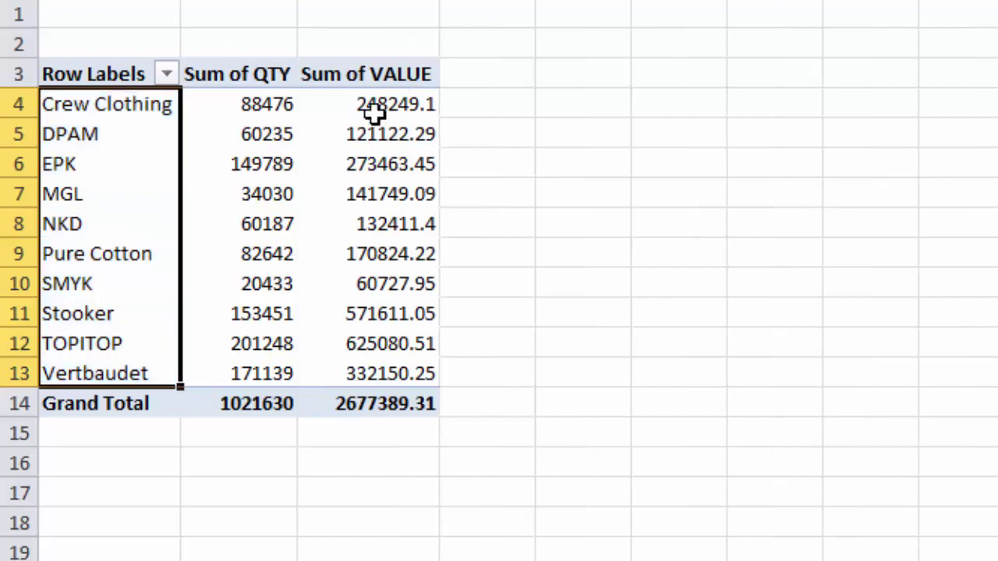
pyautogui.moveTo(372, 109); pyautogui.dragTo(382, 403)
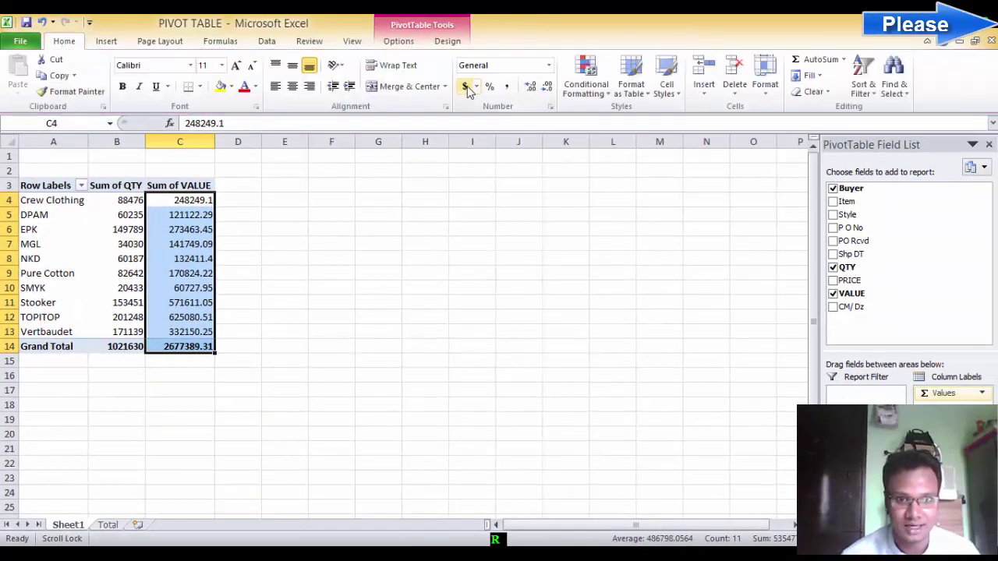
# Step: Format VALUE totals as accounting dollars ($2,677,389.31), trying Item and Shp DT breakdowns but keeping buyers only
pyautogui.click(466, 88)
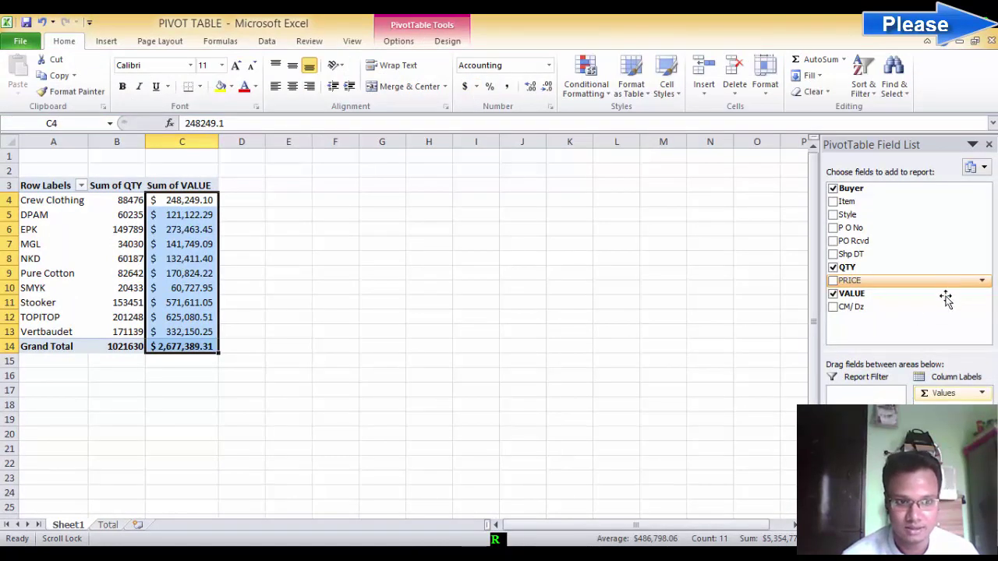
pyautogui.click(193, 271)
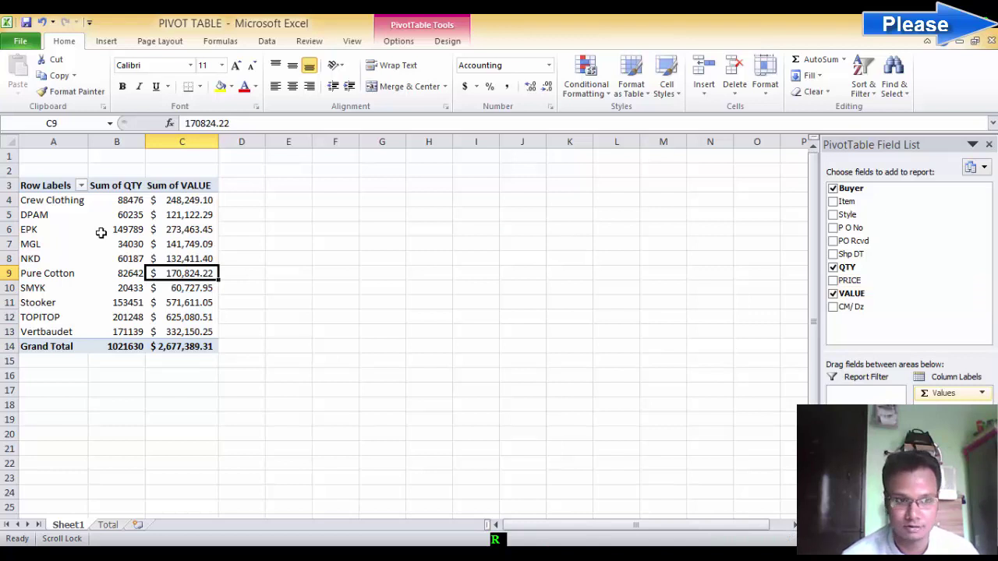
pyautogui.click(835, 204)
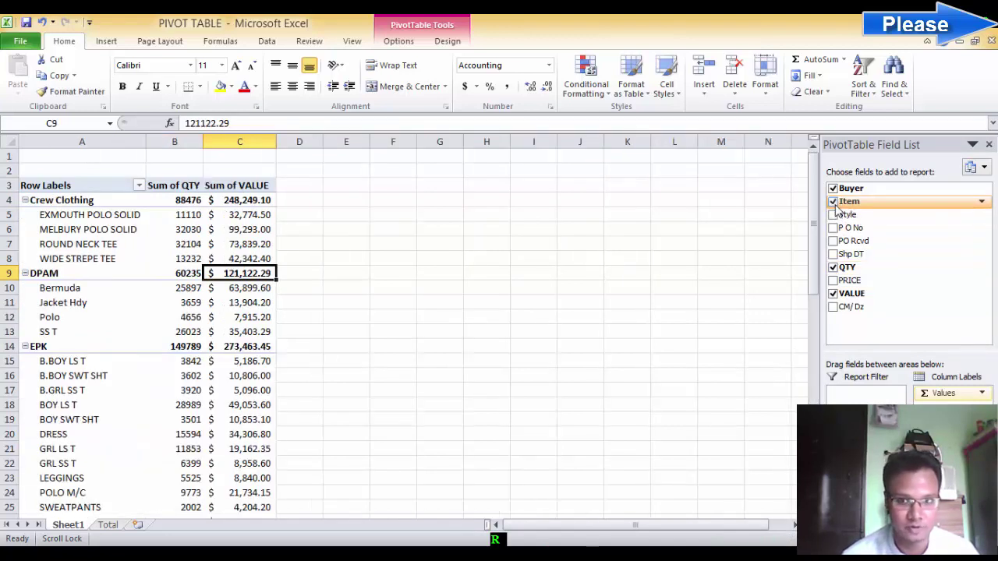
pyautogui.click(834, 203)
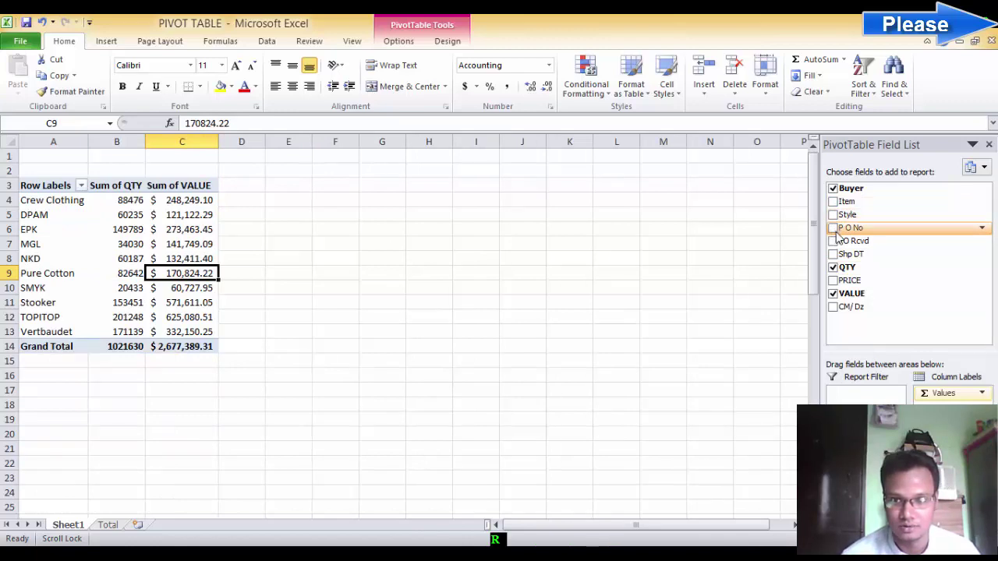
pyautogui.click(833, 254)
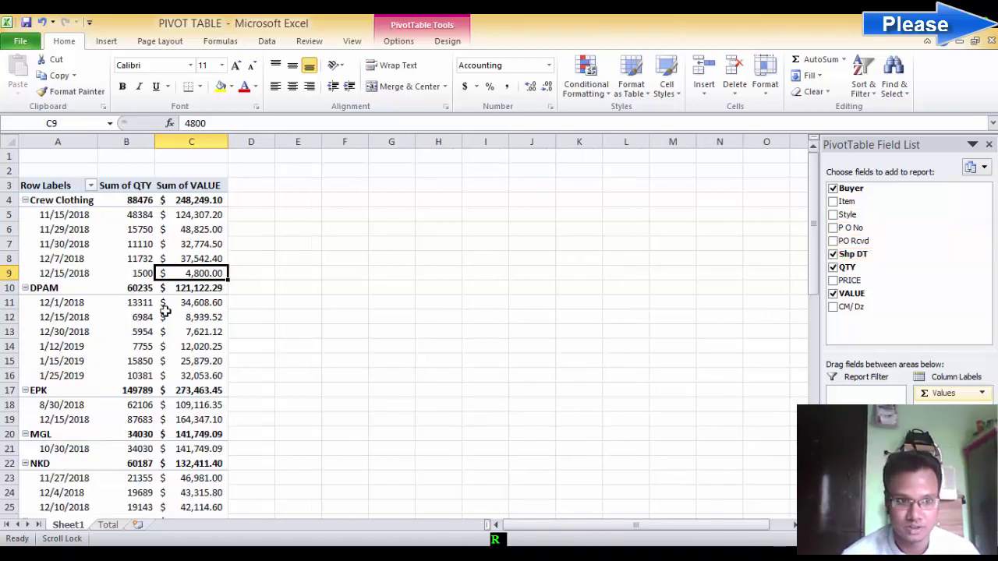
pyautogui.scroll(-7, 141, 251)
pyautogui.scroll(-6, 140, 251)
pyautogui.scroll(7, 141, 251)
pyautogui.scroll(6, 213, 249)
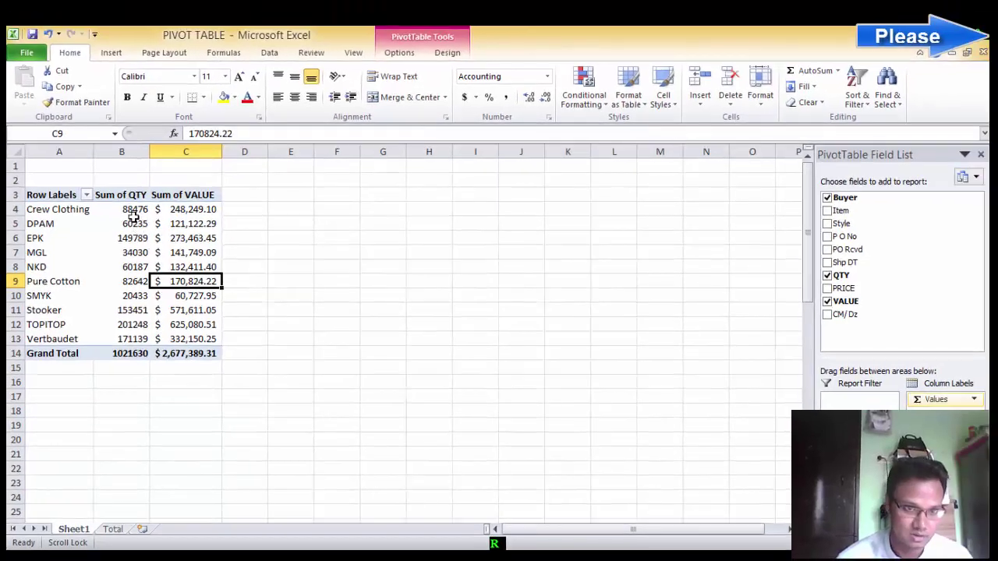
# Step: Insert a plain pie PivotChart of Sum of QTY by buyer from the pivot table
pyautogui.click(145, 240)
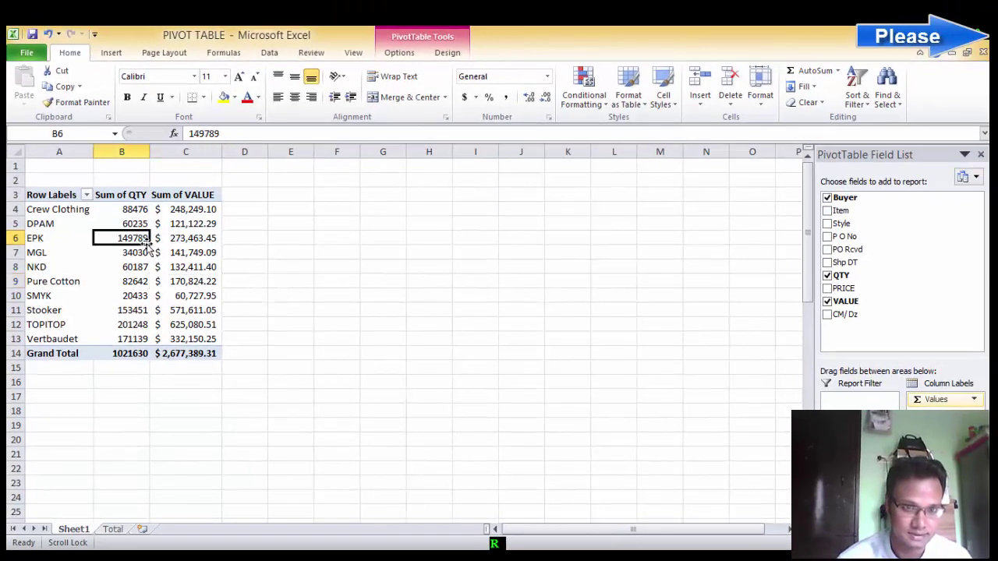
pyautogui.moveTo(55, 209); pyautogui.dragTo(172, 354)
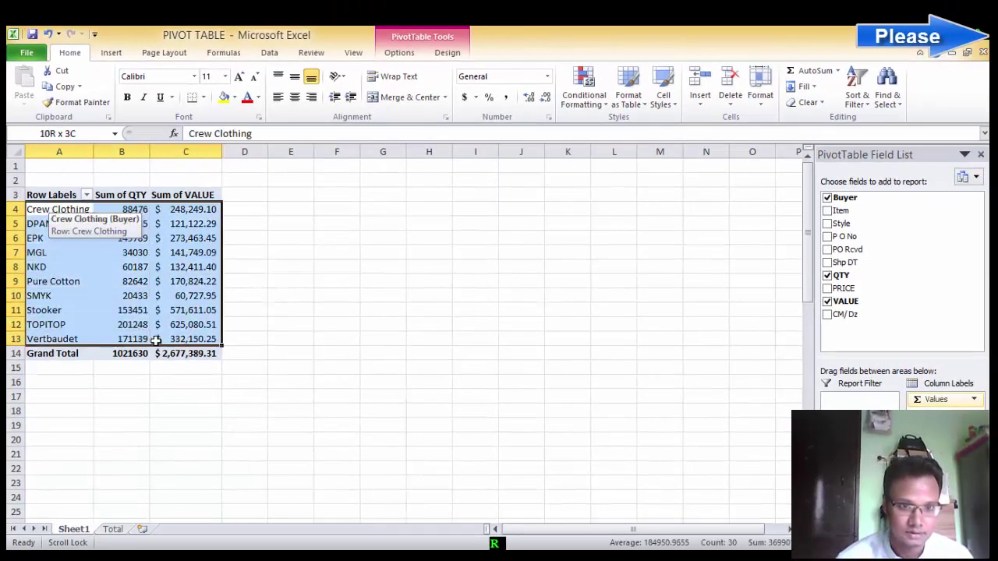
pyautogui.click(399, 53)
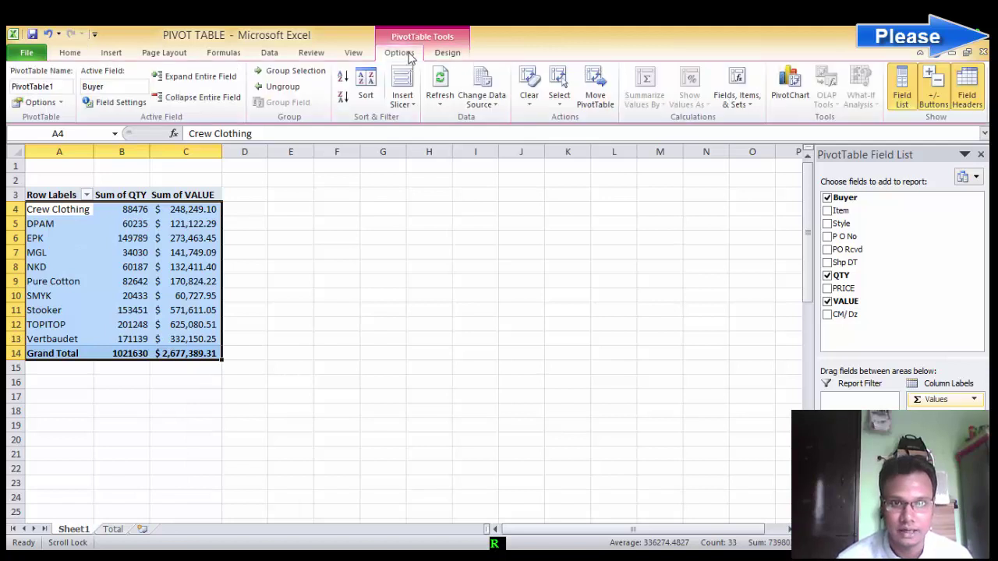
pyautogui.click(176, 278)
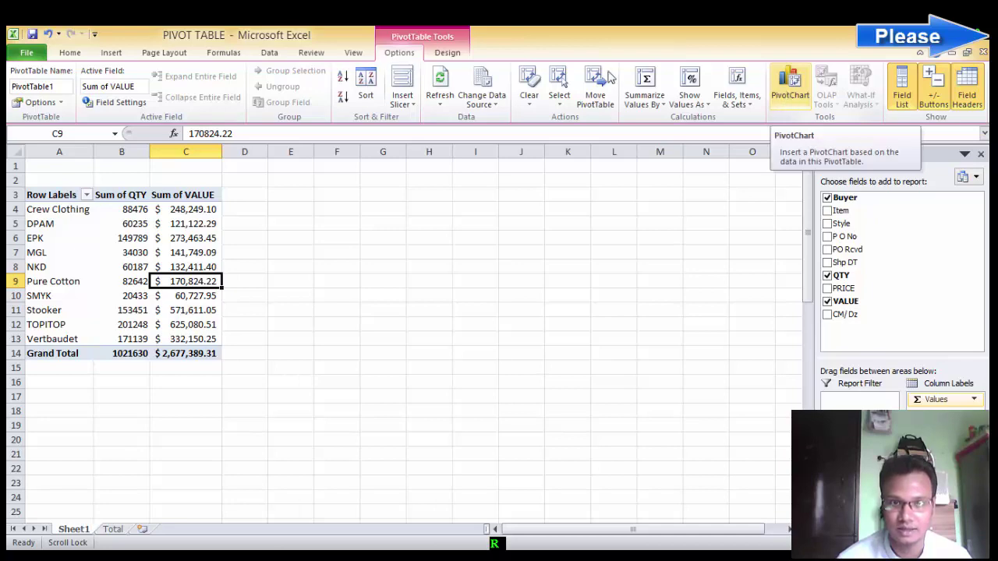
pyautogui.click(790, 85)
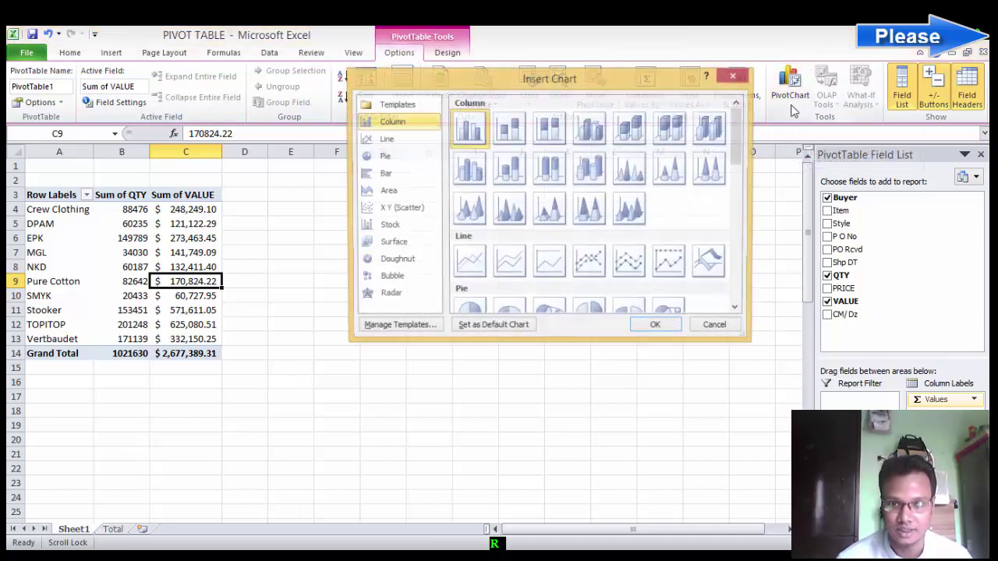
pyautogui.scroll(-10, 566, 208)
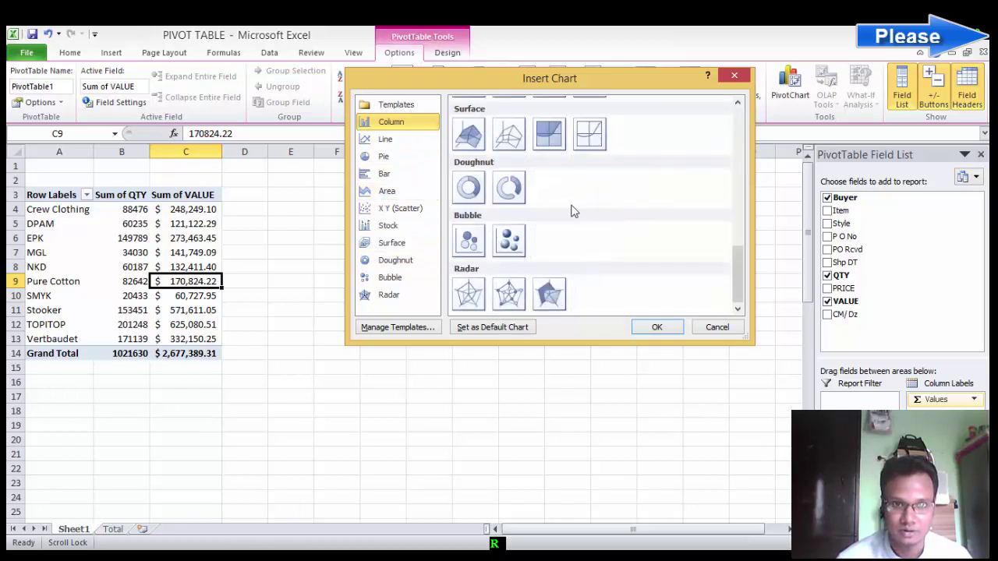
pyautogui.scroll(6, 644, 292)
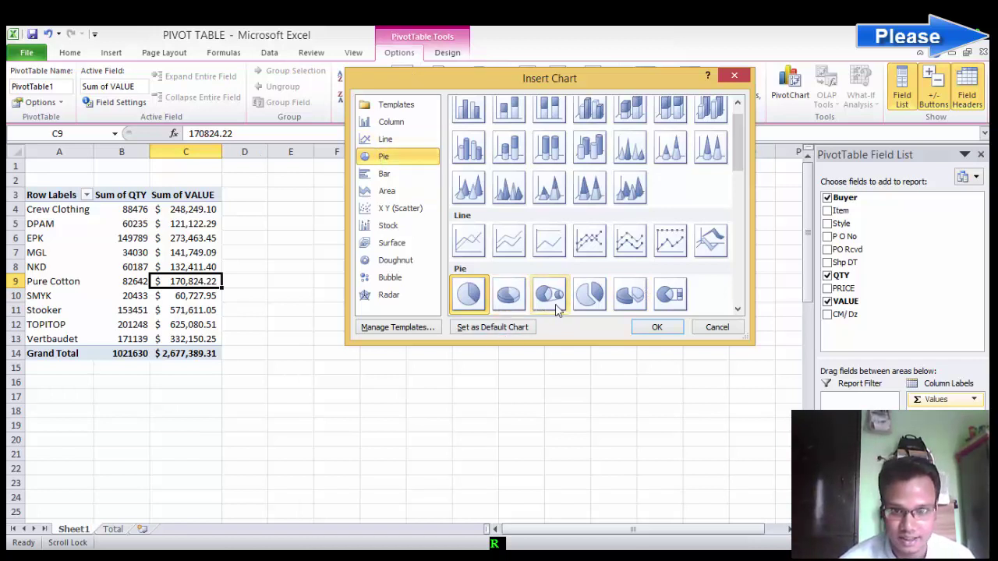
pyautogui.doubleClick(470, 300)
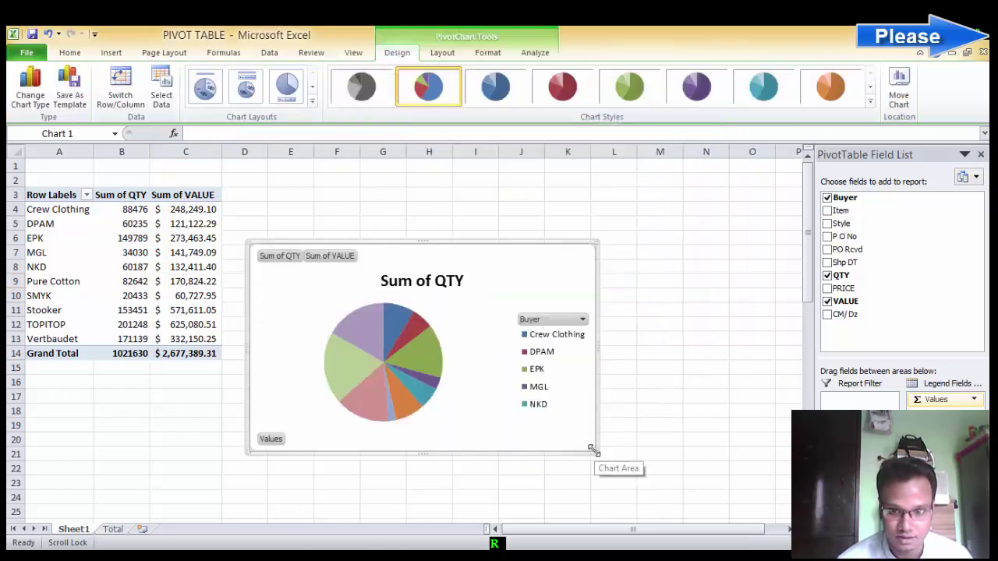
# Step: Enlarge the pie chart beside the pivot table and apply Layout 1 with buyer names and percentages
pyautogui.moveTo(591, 448); pyautogui.dragTo(727, 519)
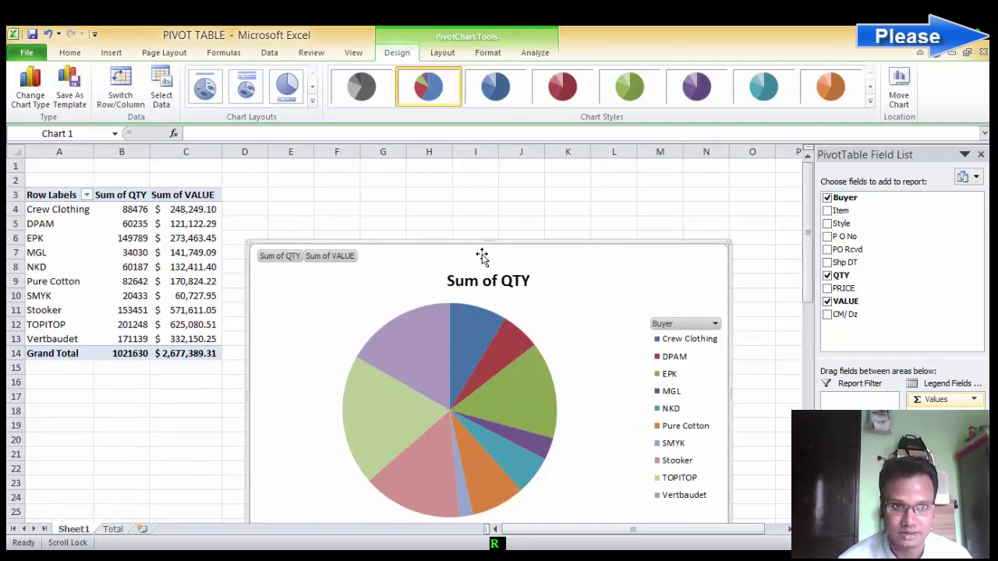
pyautogui.moveTo(428, 212); pyautogui.dragTo(433, 204)
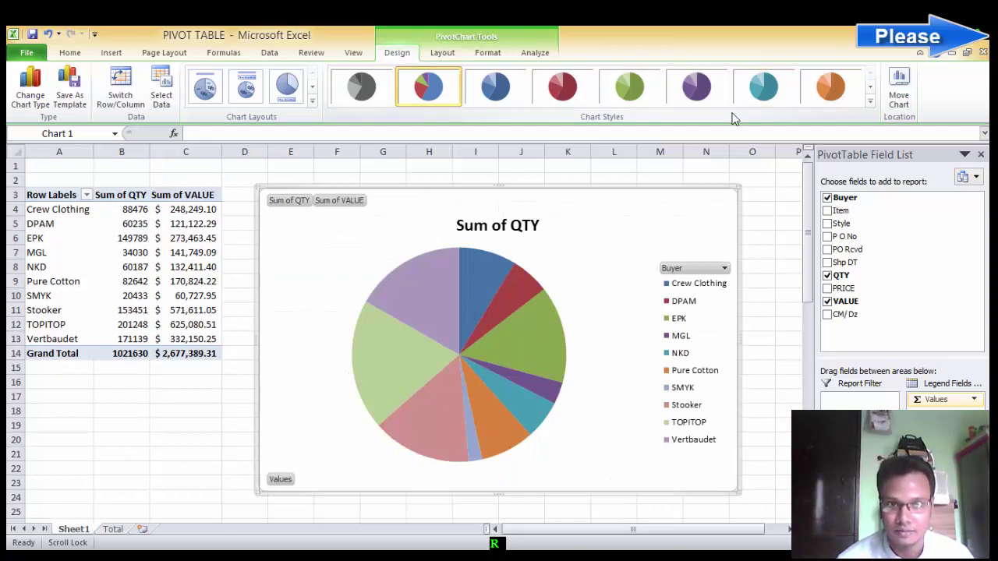
pyautogui.click(311, 104)
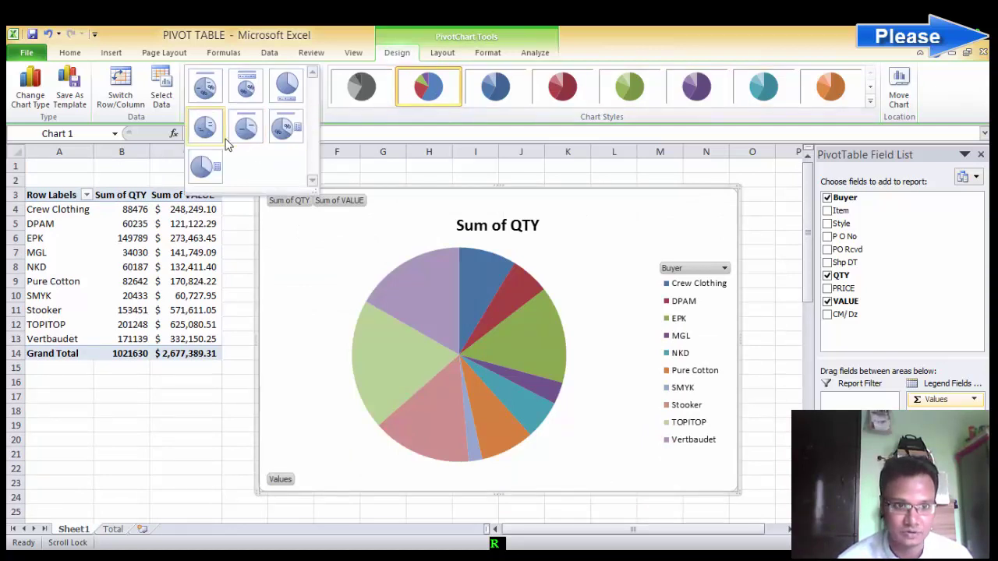
pyautogui.click(211, 91)
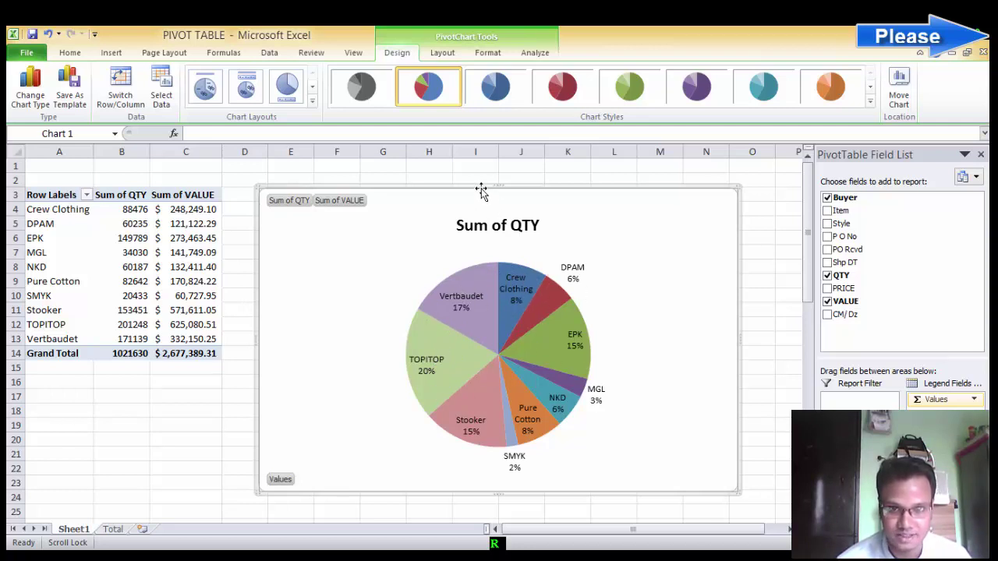
# Step: Move the pie chart further right and reselect a value in the pivot table
pyautogui.moveTo(482, 191); pyautogui.dragTo(566, 176)
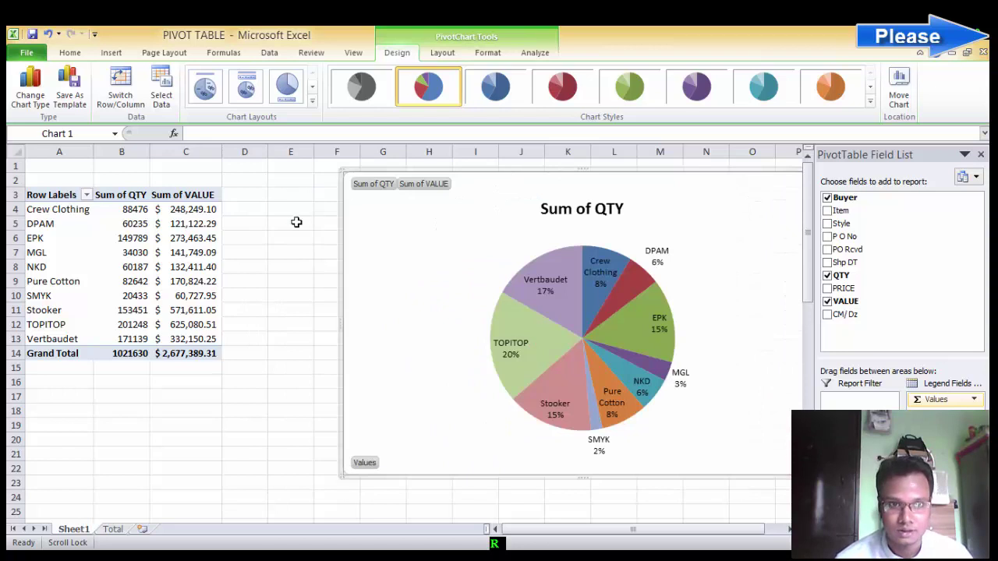
pyautogui.click(296, 222)
pyautogui.click(178, 256)
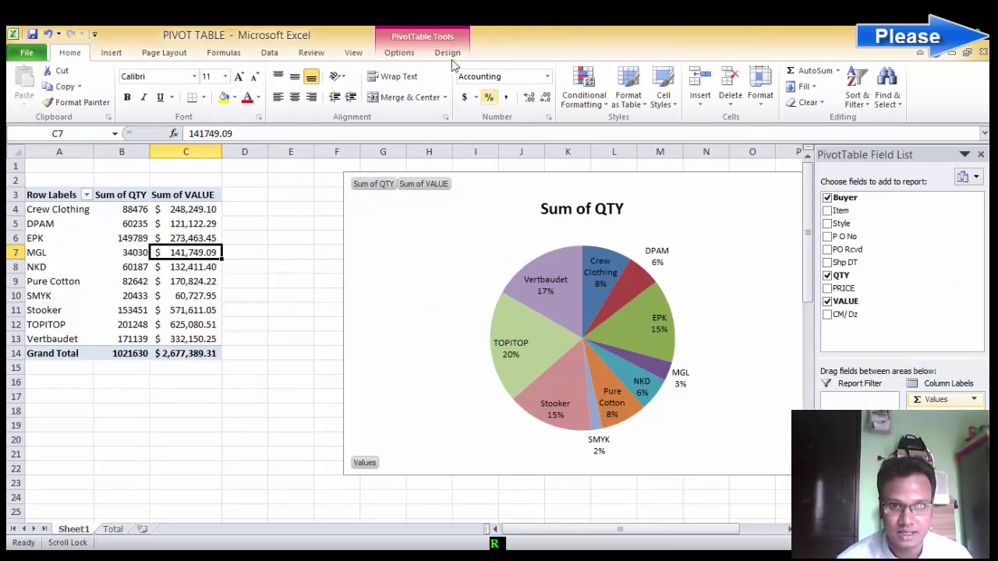
pyautogui.click(399, 53)
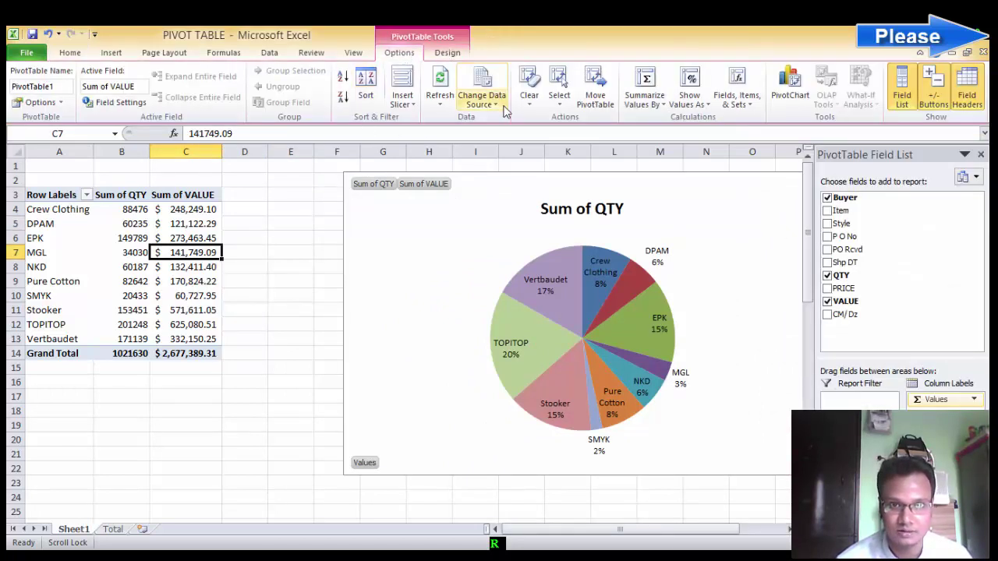
# Step: Insert a clustered bar PivotChart of Sum of QTY and Sum of VALUE below the Grand Total row
pyautogui.click(785, 88)
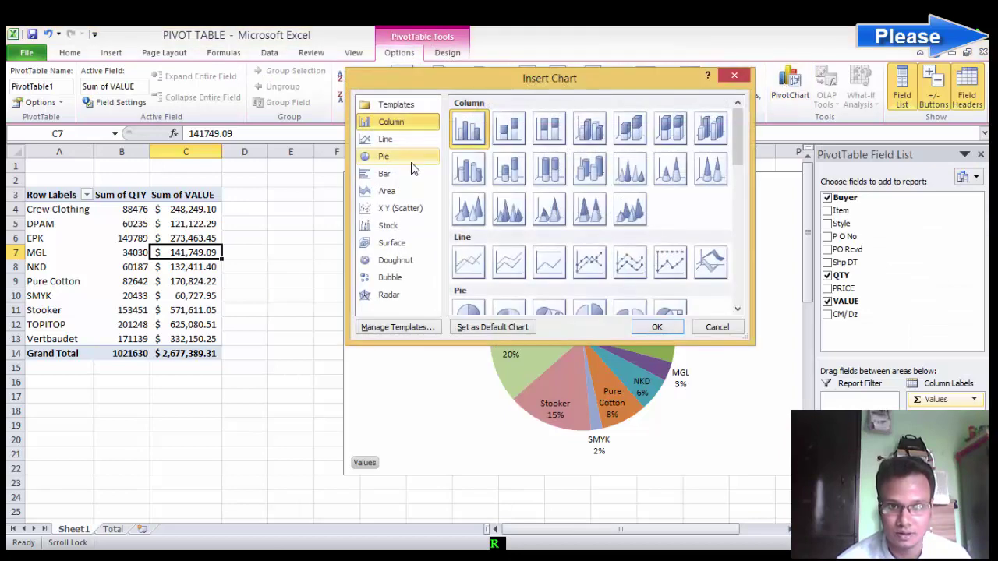
pyautogui.click(384, 177)
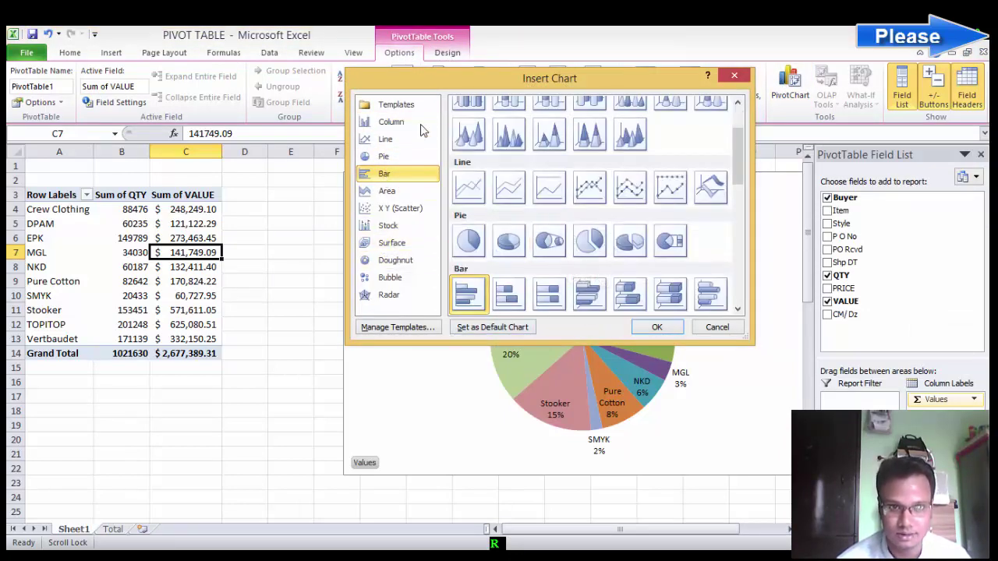
pyautogui.doubleClick(467, 291)
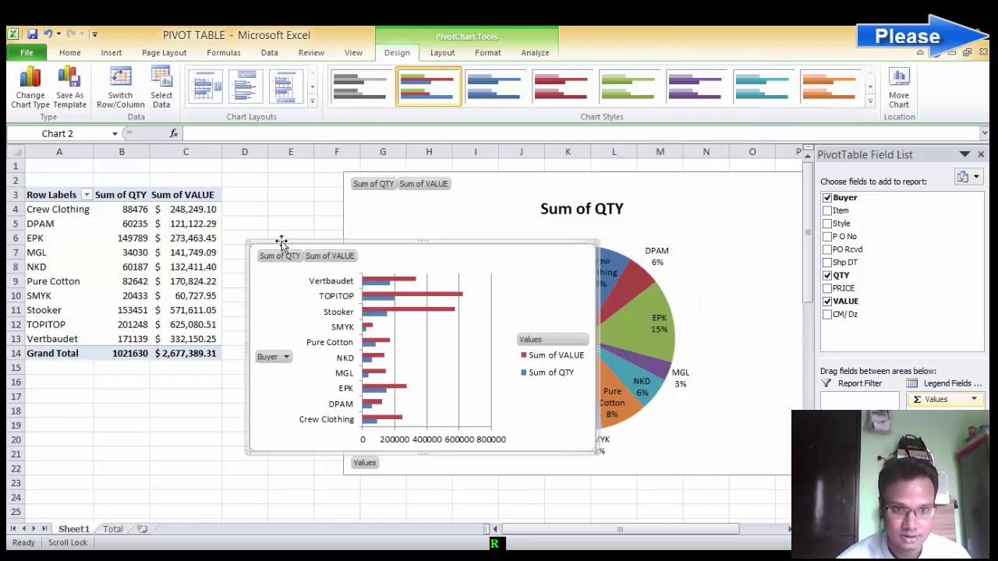
pyautogui.moveTo(281, 242); pyautogui.dragTo(113, 269)
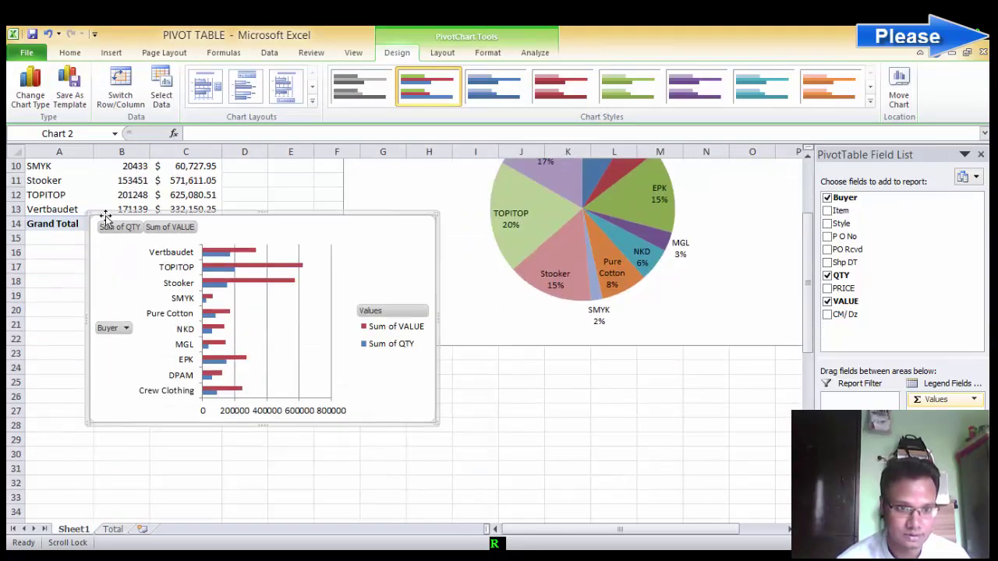
pyautogui.moveTo(105, 216); pyautogui.dragTo(61, 251)
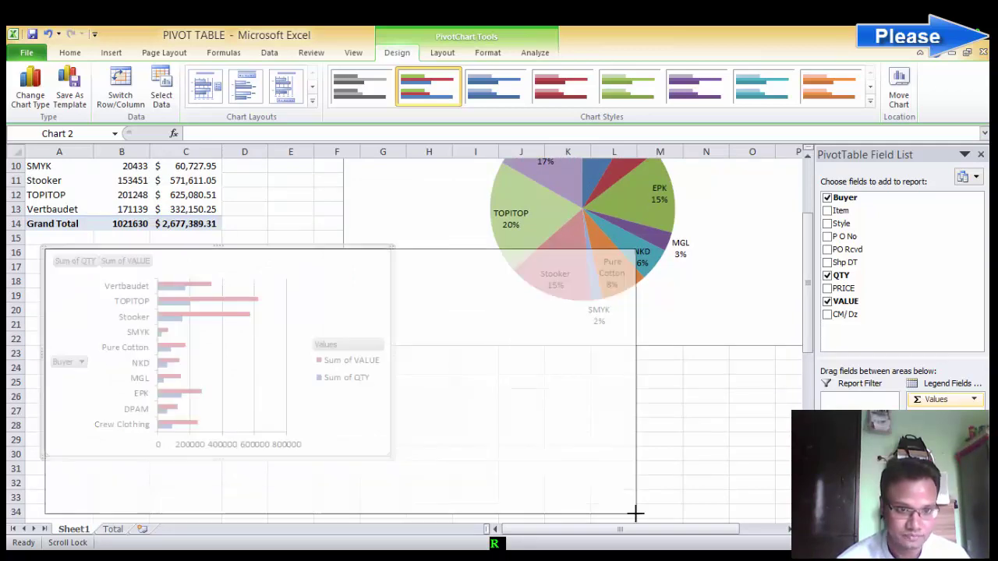
# Step: Resize the bar chart larger from its corner and settle it below the pie chart
pyautogui.moveTo(389, 455); pyautogui.dragTo(637, 512)
pyautogui.scroll(-2, 137, 287)
pyautogui.scroll(1, 144, 282)
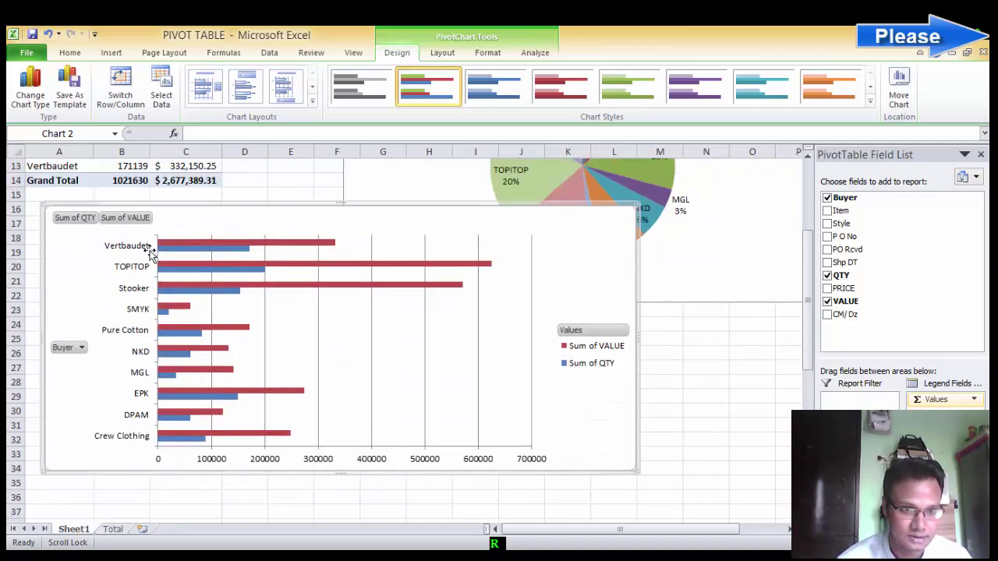
pyautogui.scroll(2, 256, 272)
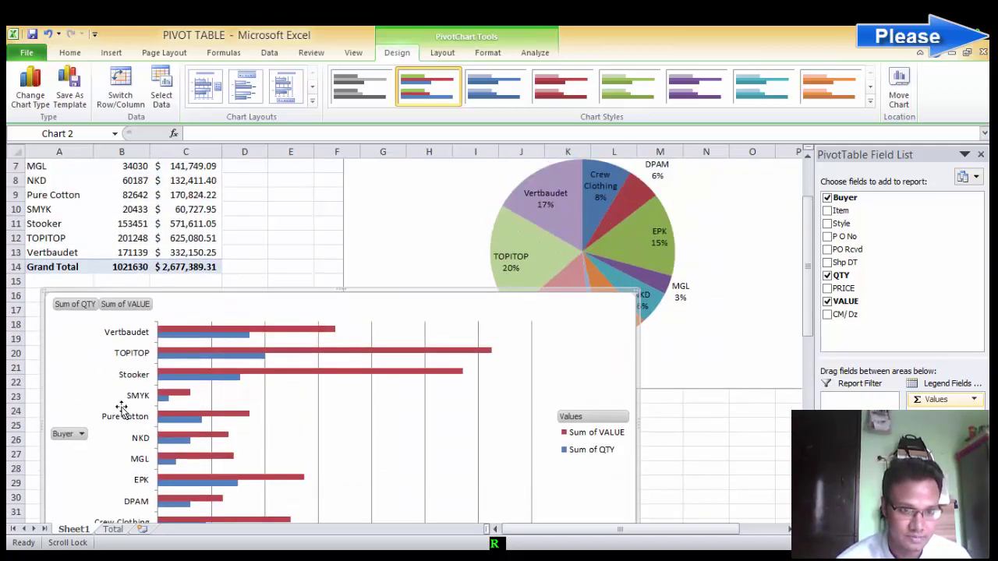
pyautogui.scroll(-3, 125, 401)
pyautogui.scroll(1, 127, 397)
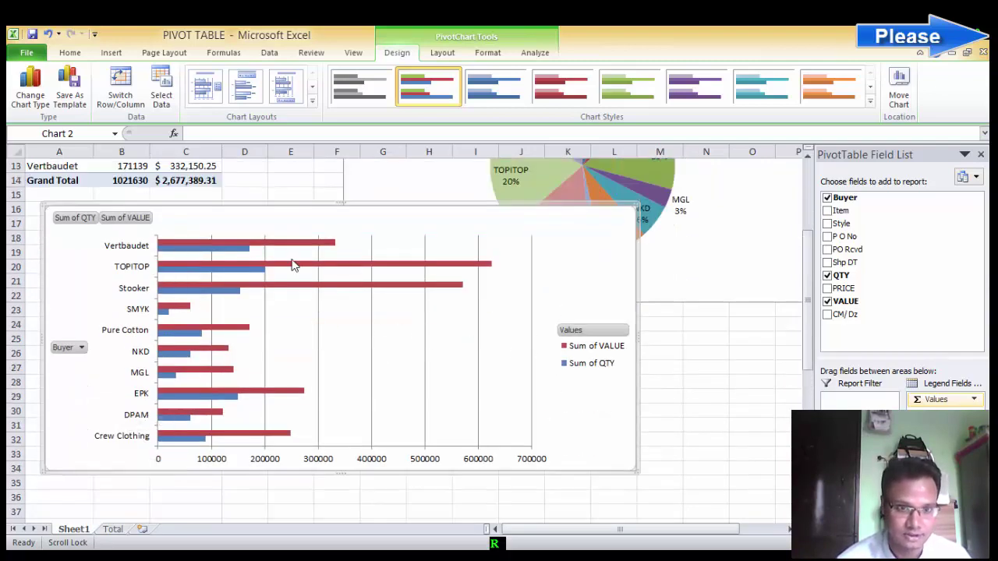
pyautogui.scroll(2, 441, 356)
pyautogui.scroll(2, 298, 304)
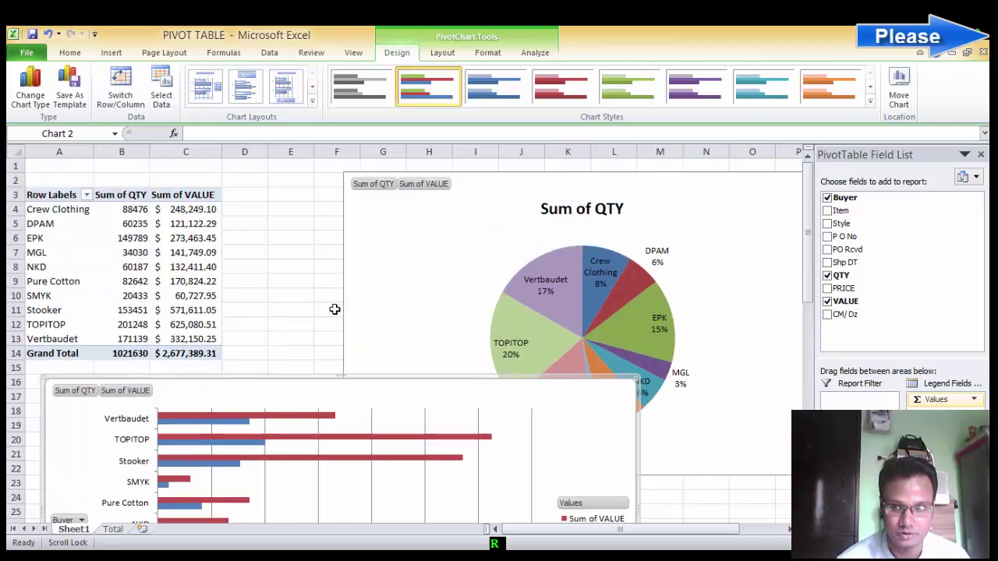
pyautogui.moveTo(390, 379); pyautogui.dragTo(322, 403)
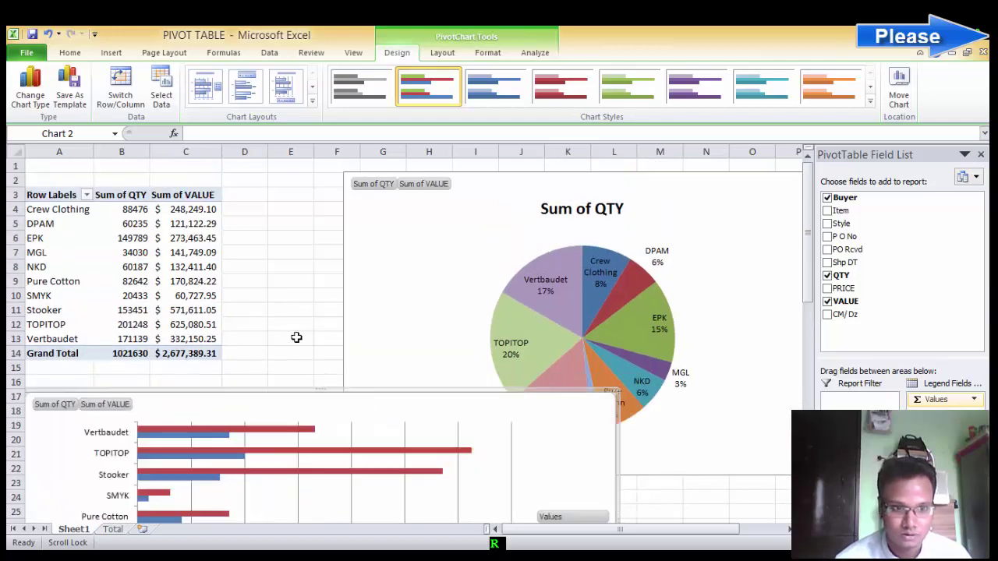
pyautogui.click(291, 324)
pyautogui.scroll(-2, 326, 318)
pyautogui.scroll(2, 325, 318)
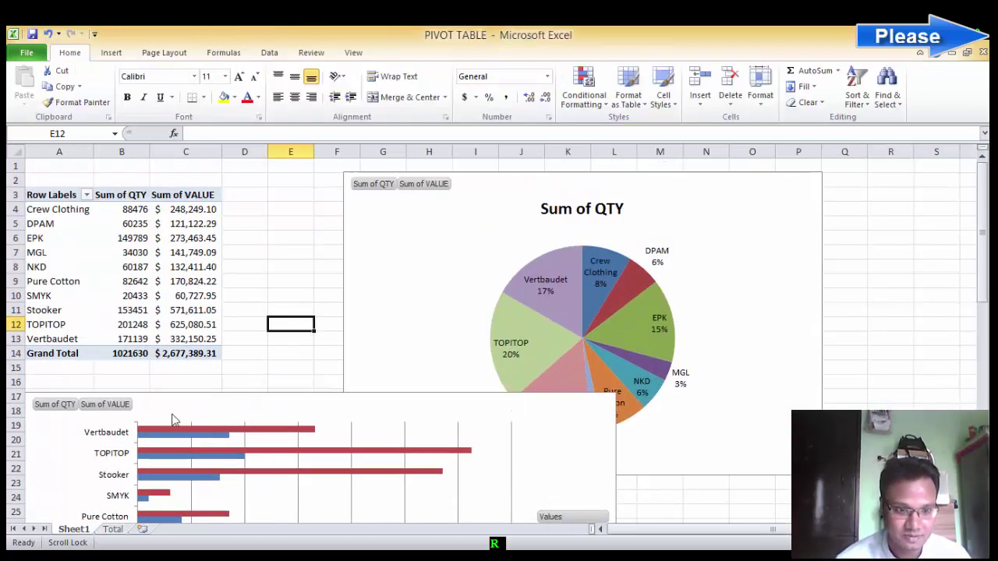
pyautogui.click(262, 279)
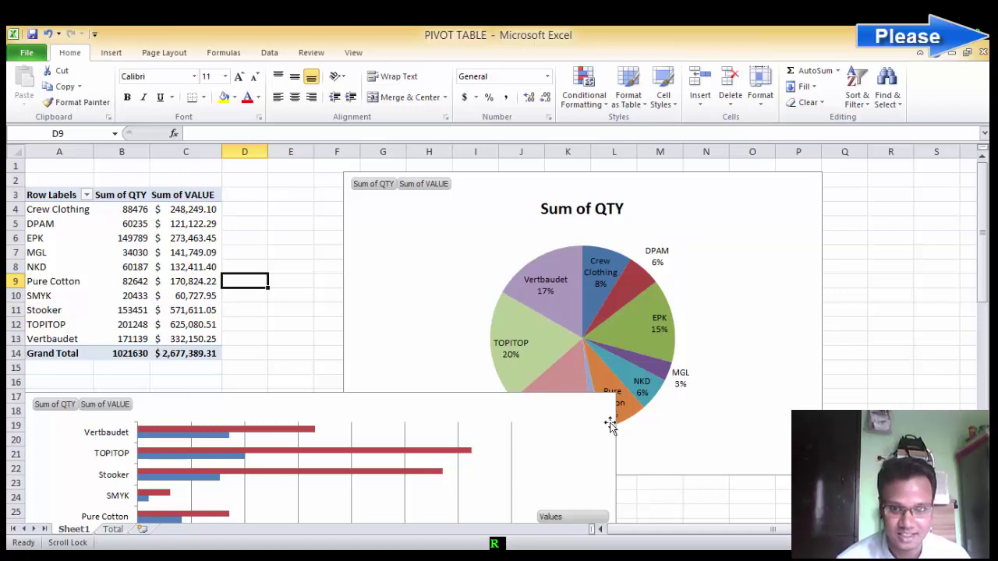
pyautogui.scroll(-5, 611, 421)
pyautogui.scroll(5, 610, 421)
# Step: Review the Total sheet orders, checking the date in E10 and items GRL LS T and BOY LS T
pyautogui.press('Right')
pyautogui.press('Right')
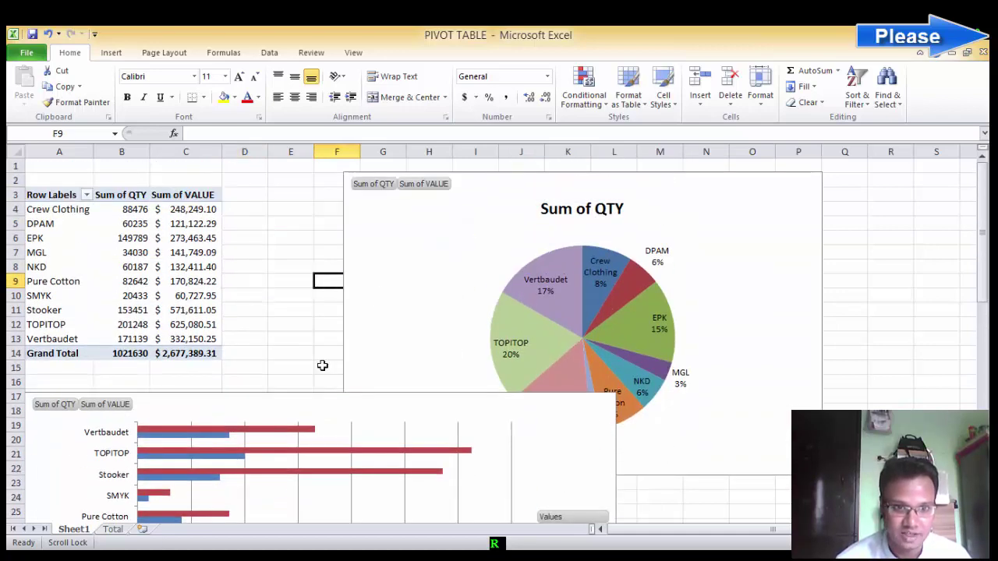
pyautogui.click(112, 529)
pyautogui.scroll(1, 301, 390)
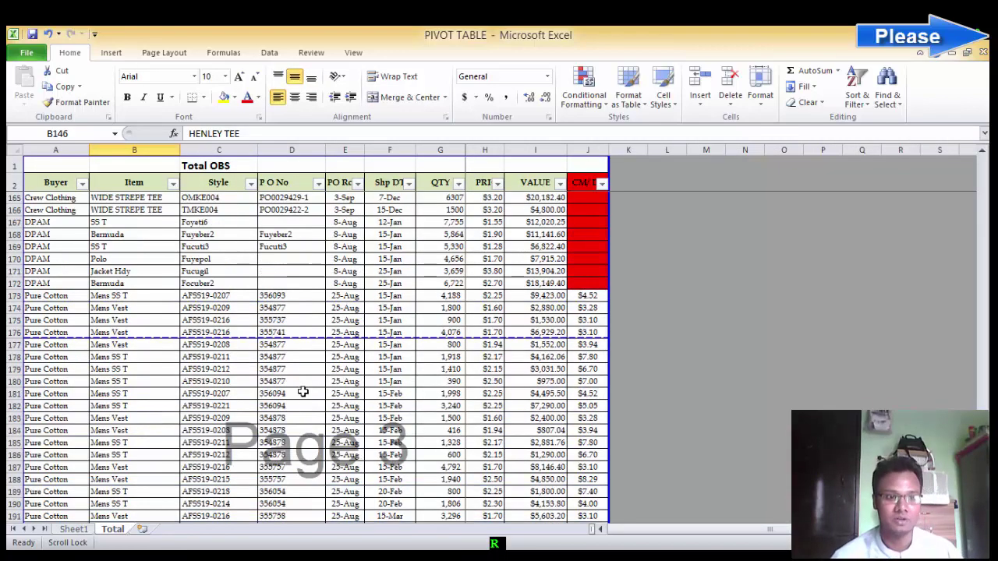
pyautogui.scroll(-1, 316, 401)
pyautogui.scroll(10, 316, 401)
pyautogui.scroll(11, 319, 400)
pyautogui.scroll(11, 335, 401)
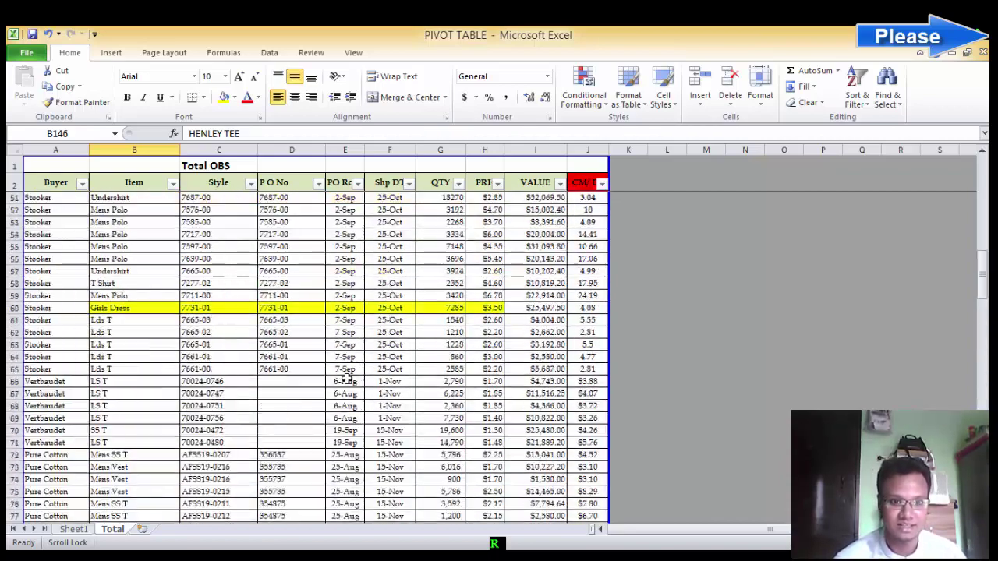
pyautogui.scroll(10, 345, 382)
pyautogui.scroll(7, 353, 380)
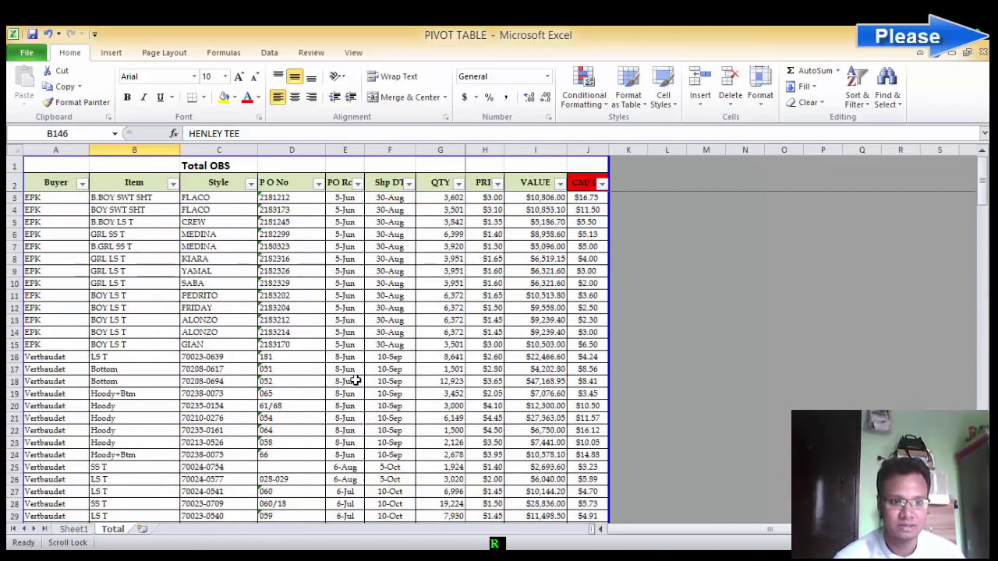
pyautogui.click(340, 285)
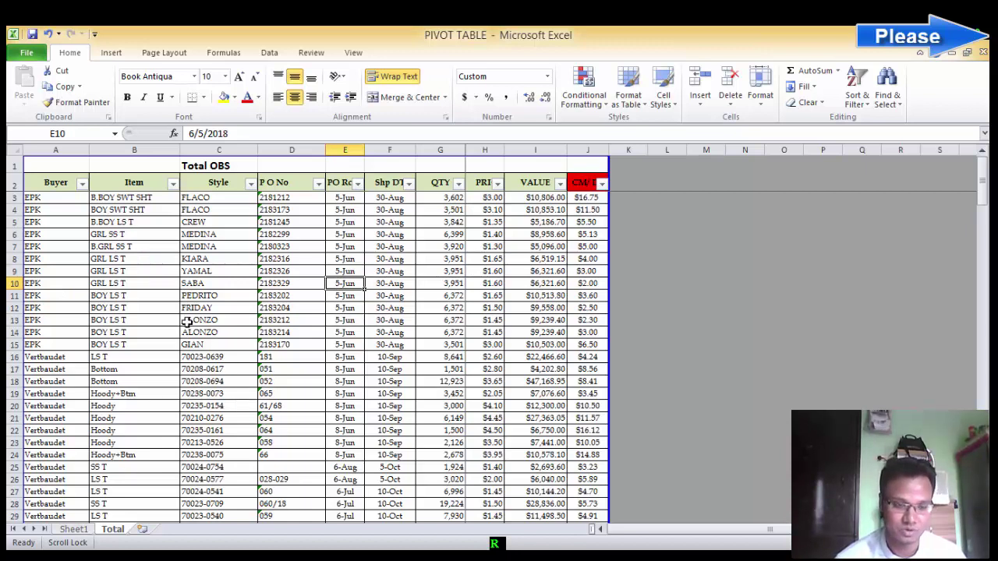
pyautogui.click(141, 273)
pyautogui.click(73, 530)
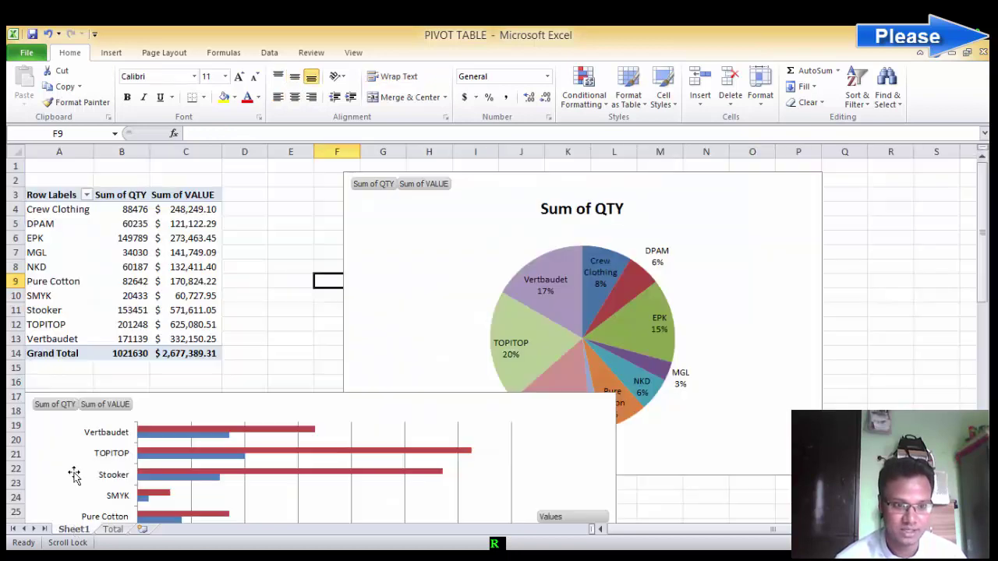
pyautogui.click(113, 530)
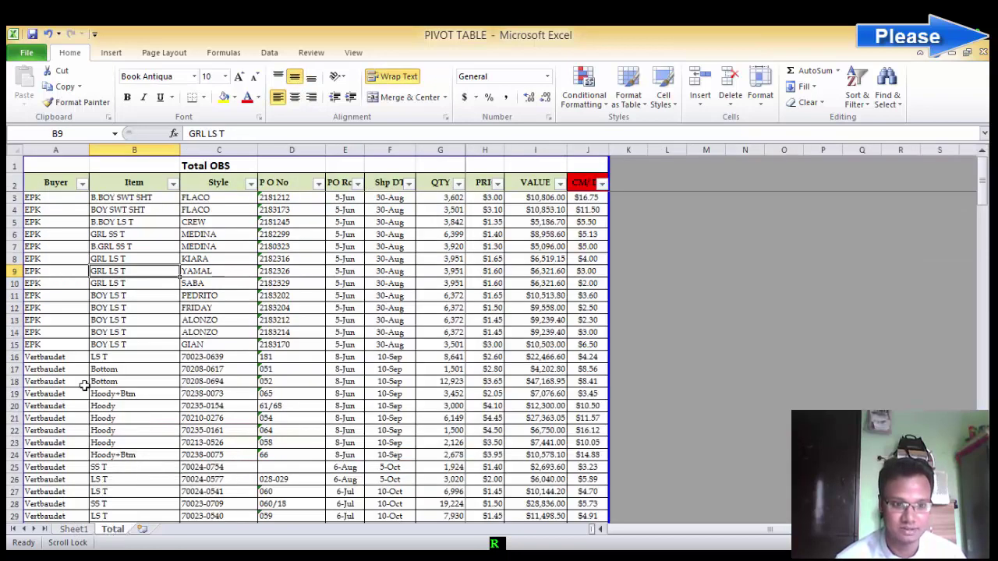
pyautogui.click(355, 53)
pyautogui.click(270, 52)
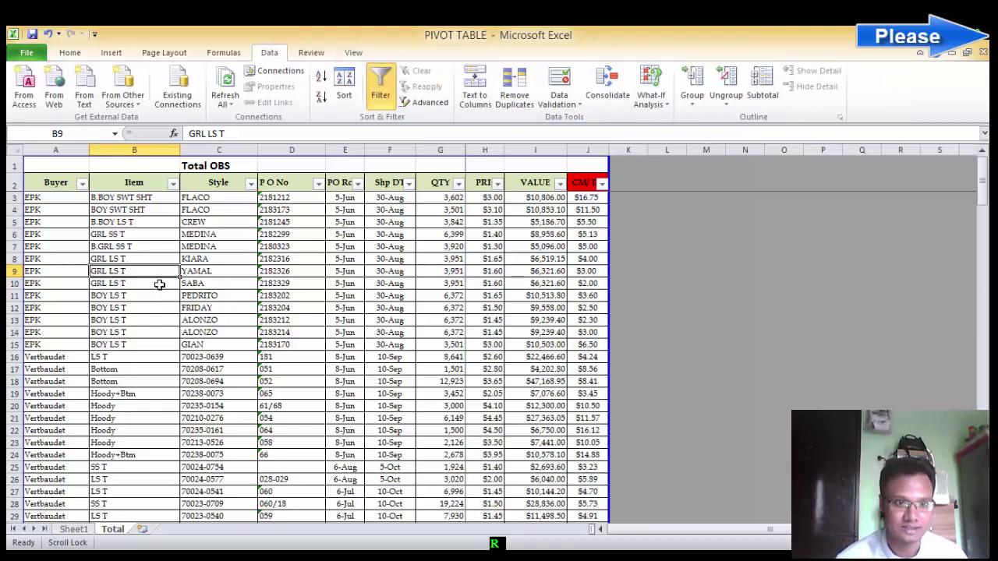
pyautogui.click(117, 320)
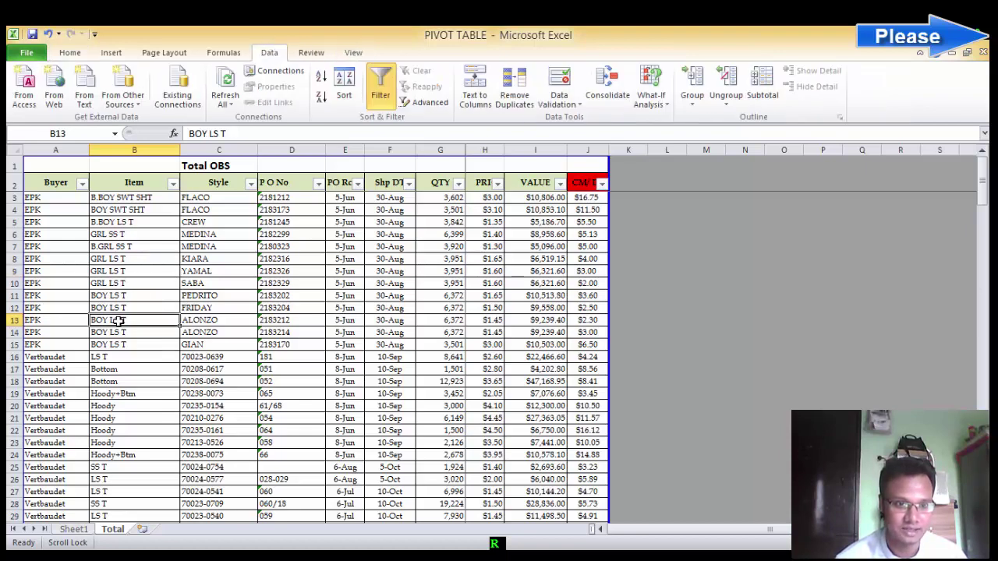
# Step: Refresh All the Sheet1 pivot table and charts, then open the Pivot workbook from the Excel File folder
pyautogui.click(74, 528)
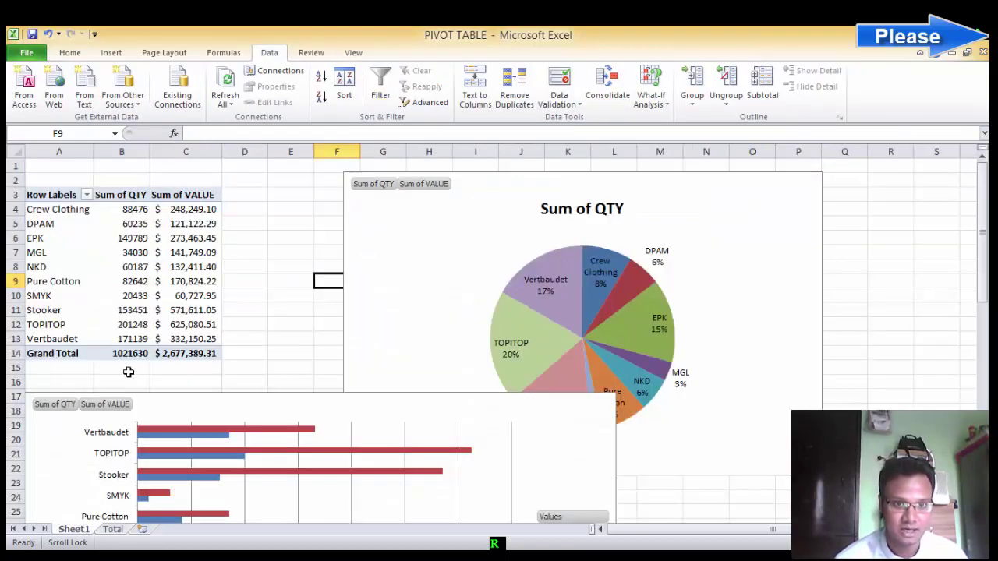
pyautogui.click(225, 80)
pyautogui.click(189, 222)
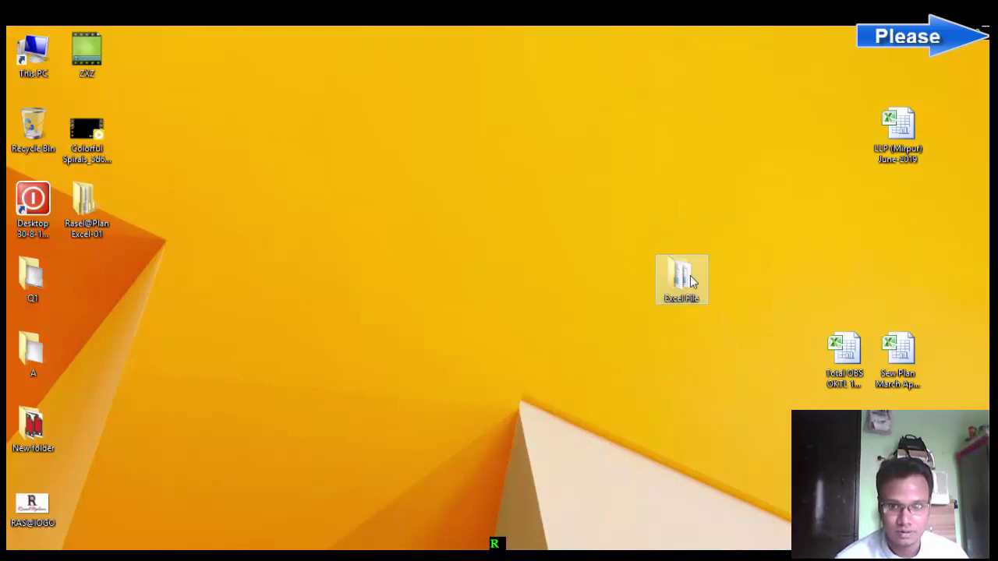
pyautogui.doubleClick(686, 273)
pyautogui.doubleClick(558, 362)
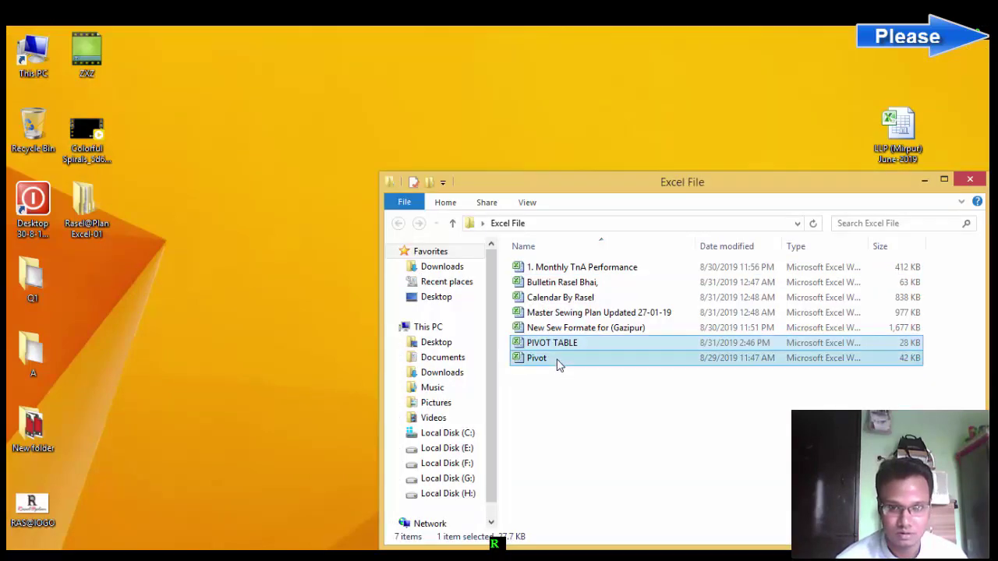
# Step: Scroll the 200-row staff list to row 202 and back, then select the first age value
pyautogui.scroll(-7, 135, 334)
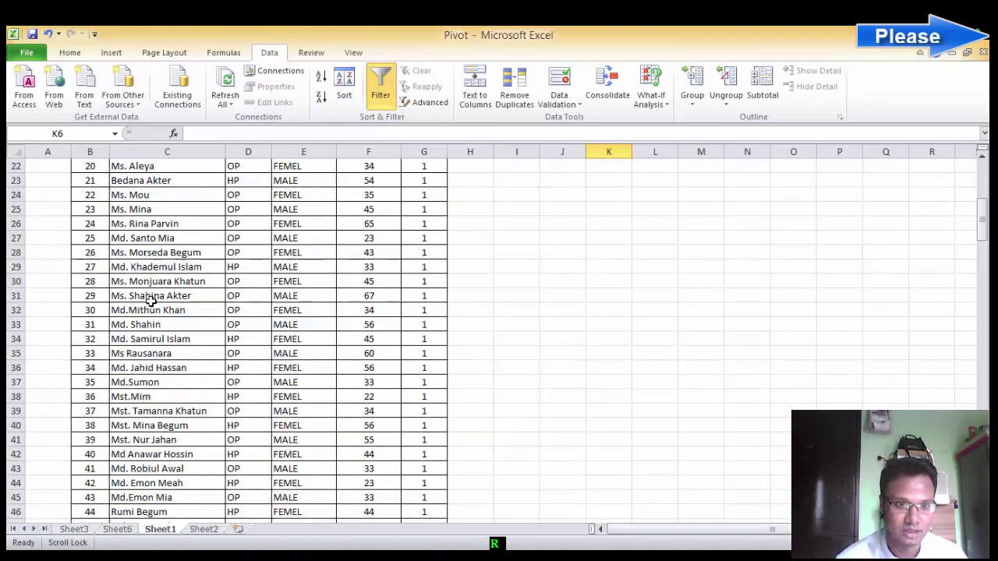
pyautogui.scroll(-11, 148, 335)
pyautogui.scroll(-17, 156, 343)
pyautogui.scroll(-12, 157, 352)
pyautogui.scroll(-14, 160, 343)
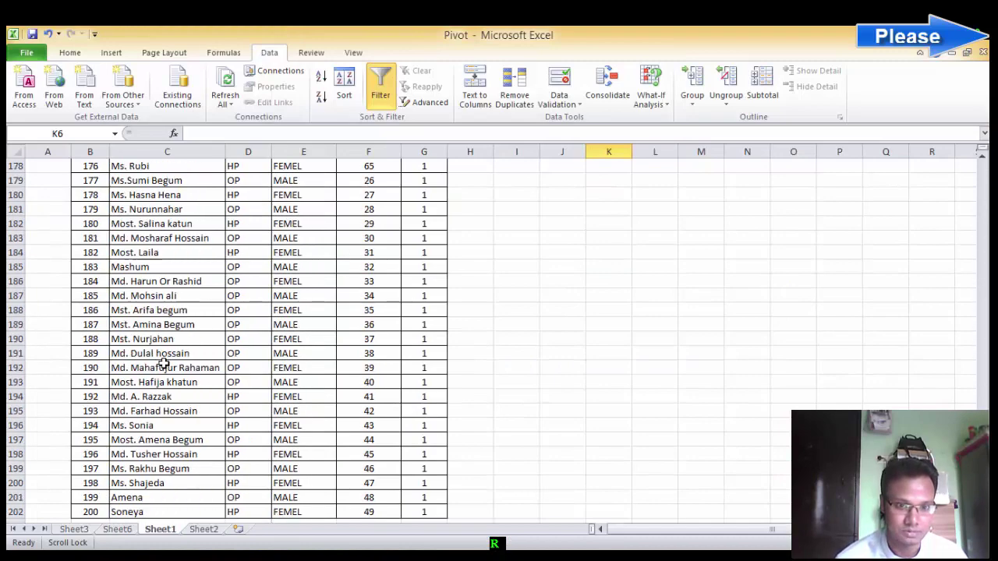
pyautogui.scroll(-7, 163, 392)
pyautogui.scroll(5, 406, 328)
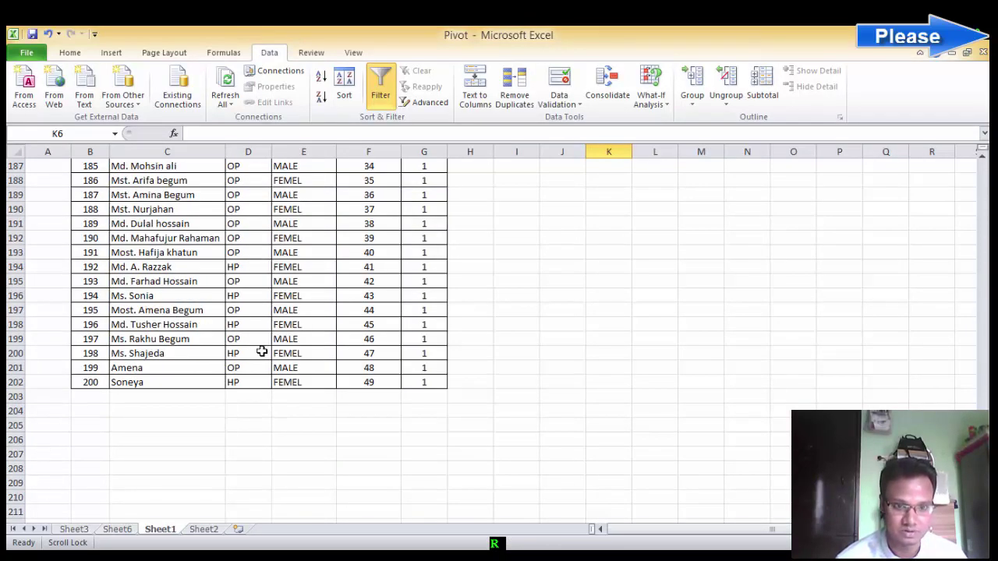
pyautogui.scroll(2, 118, 325)
pyautogui.scroll(1, 101, 320)
pyautogui.click(89, 320)
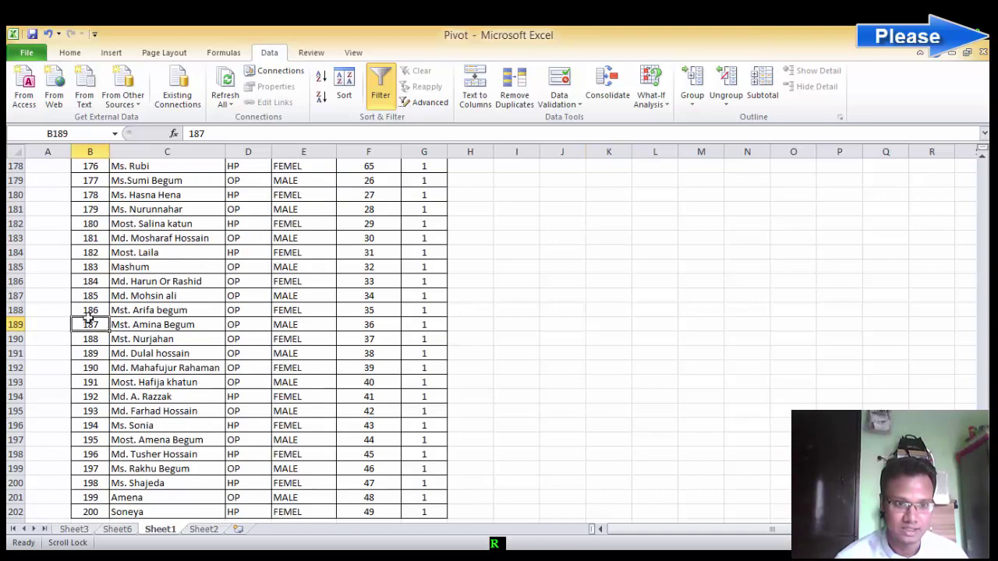
pyautogui.scroll(13, 196, 319)
pyautogui.scroll(15, 205, 319)
pyautogui.scroll(9, 207, 322)
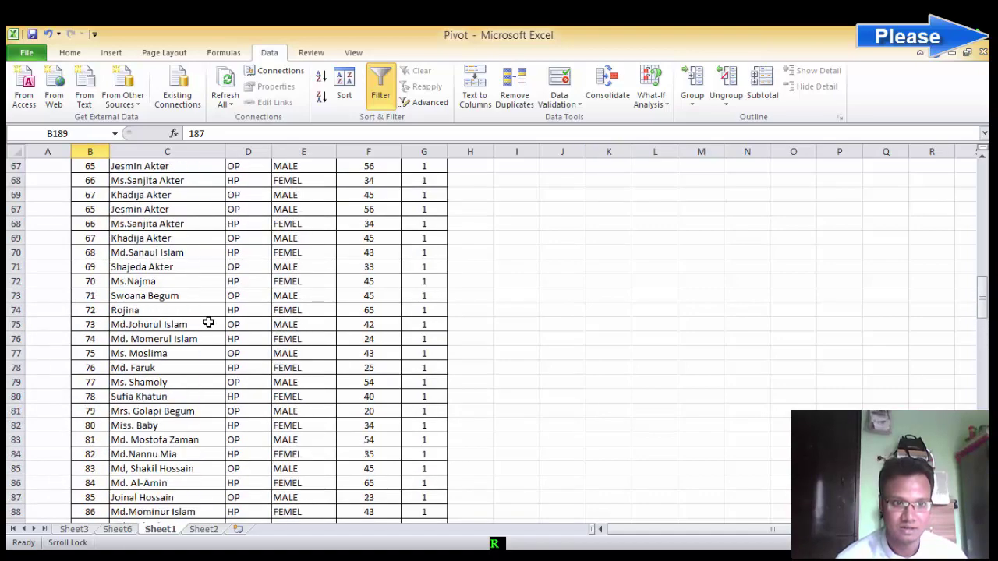
pyautogui.scroll(15, 210, 325)
pyautogui.scroll(7, 213, 324)
pyautogui.click(372, 197)
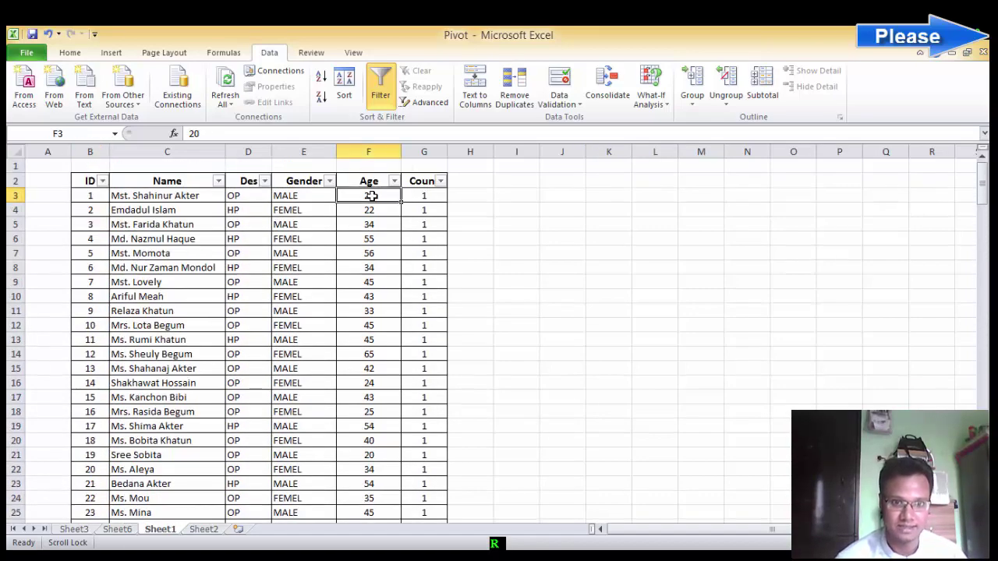
pyautogui.click(109, 531)
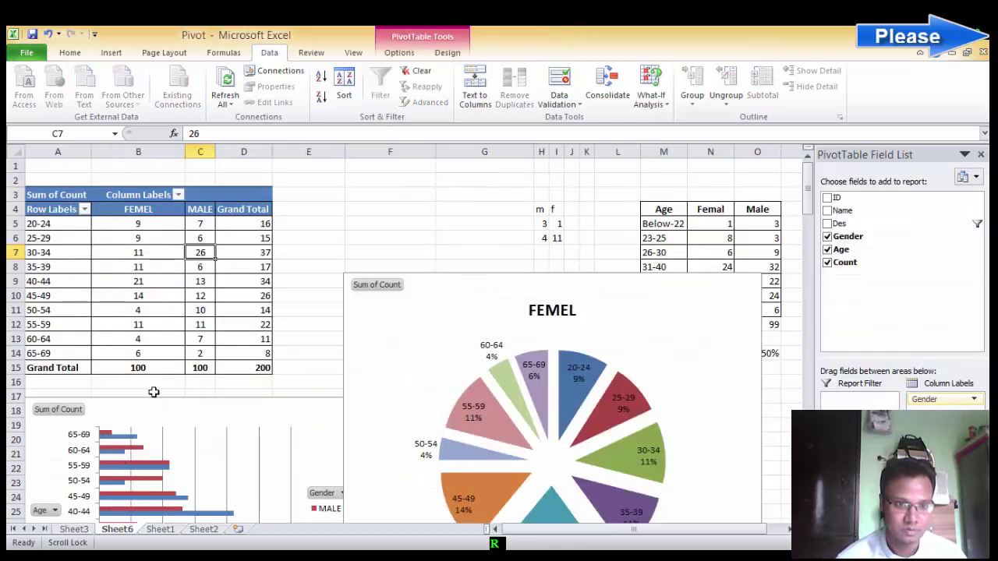
pyautogui.moveTo(39, 223); pyautogui.dragTo(39, 353)
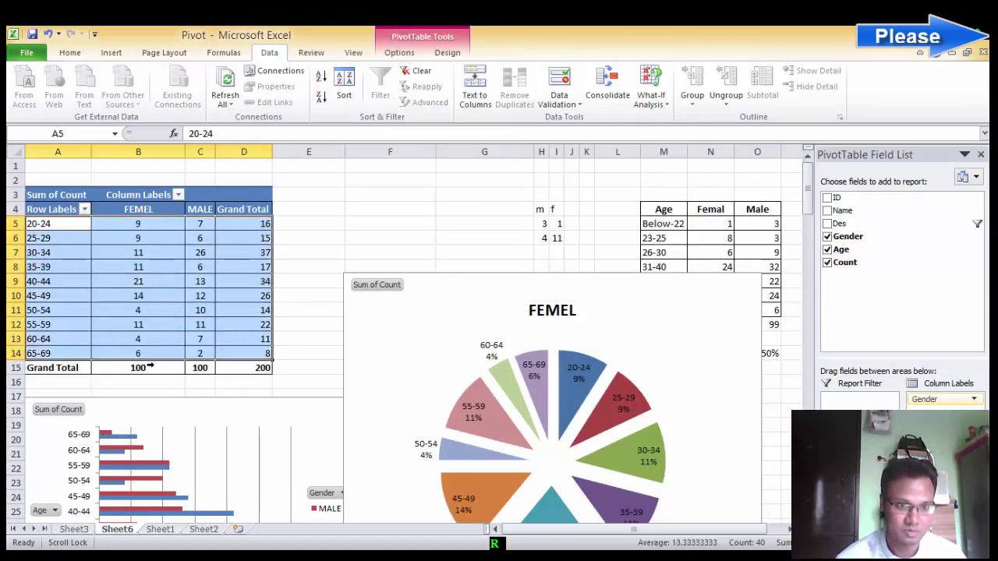
pyautogui.click(46, 367)
pyautogui.click(127, 320)
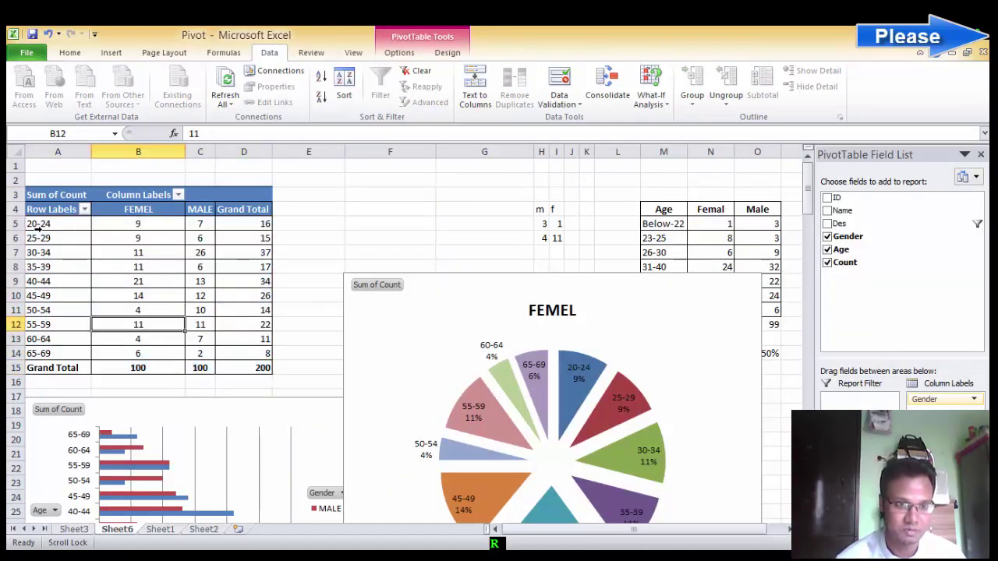
pyautogui.click(123, 223)
pyautogui.click(206, 224)
pyautogui.click(246, 226)
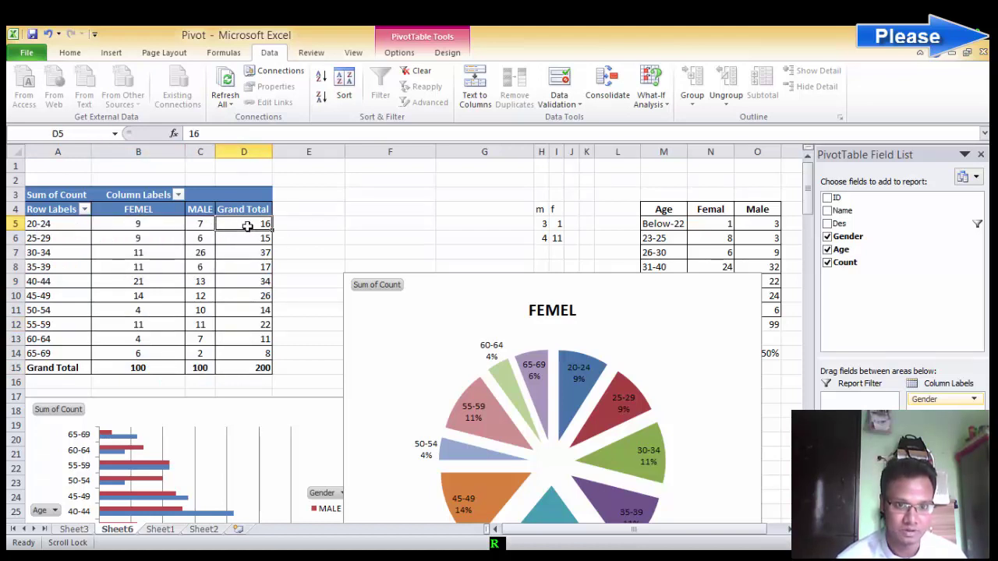
pyautogui.click(48, 242)
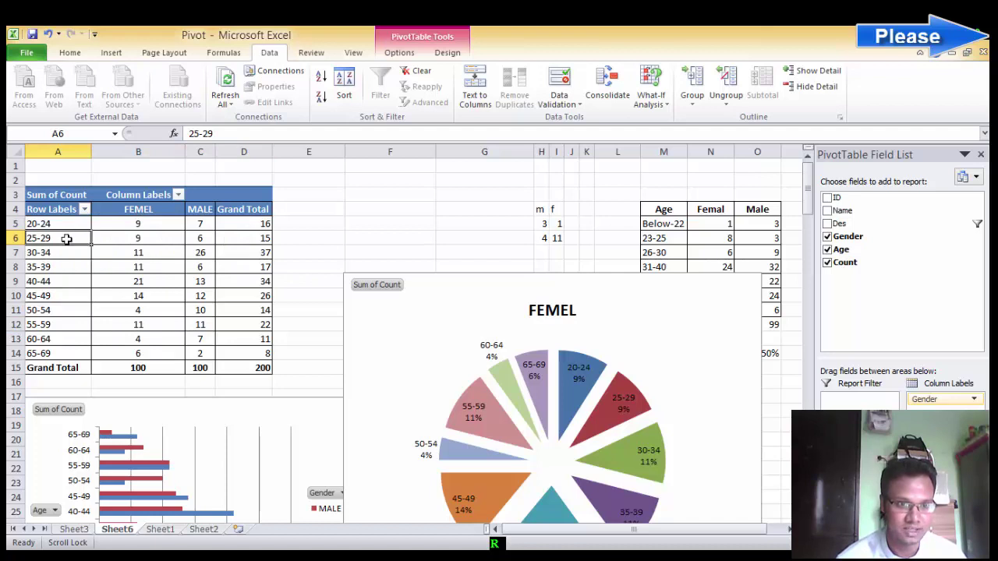
pyautogui.moveTo(67, 239); pyautogui.dragTo(265, 354)
pyautogui.click(147, 297)
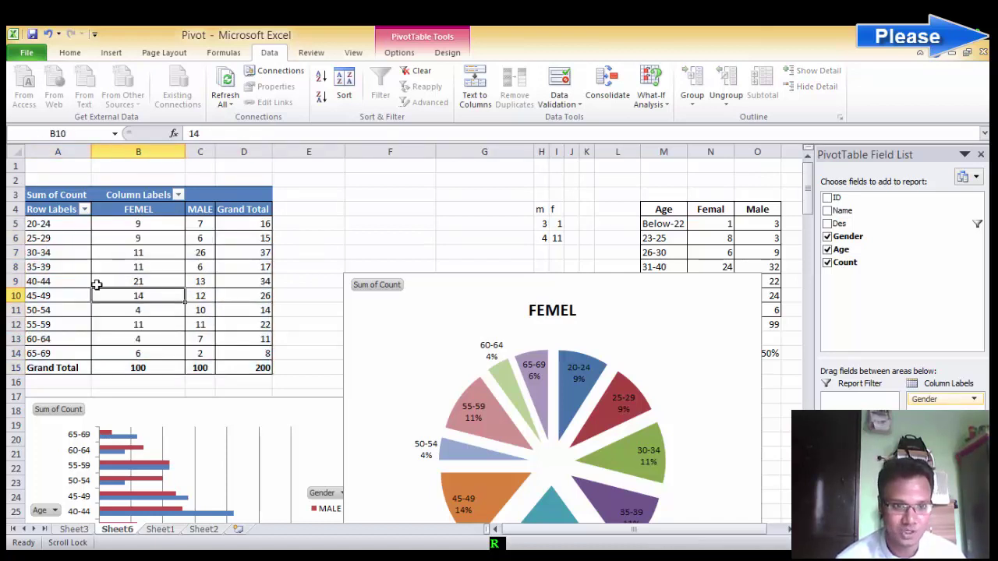
pyautogui.click(828, 237)
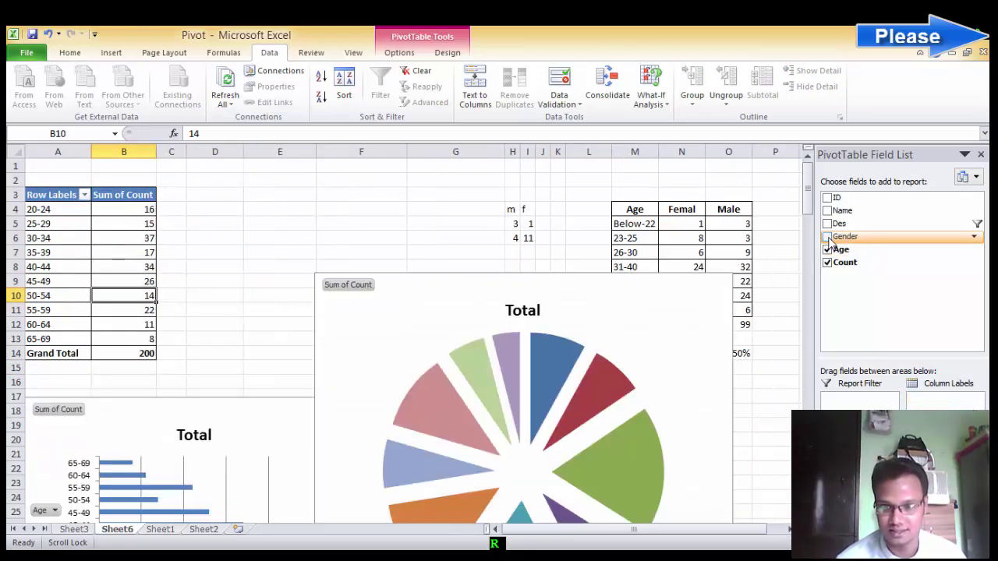
pyautogui.click(828, 237)
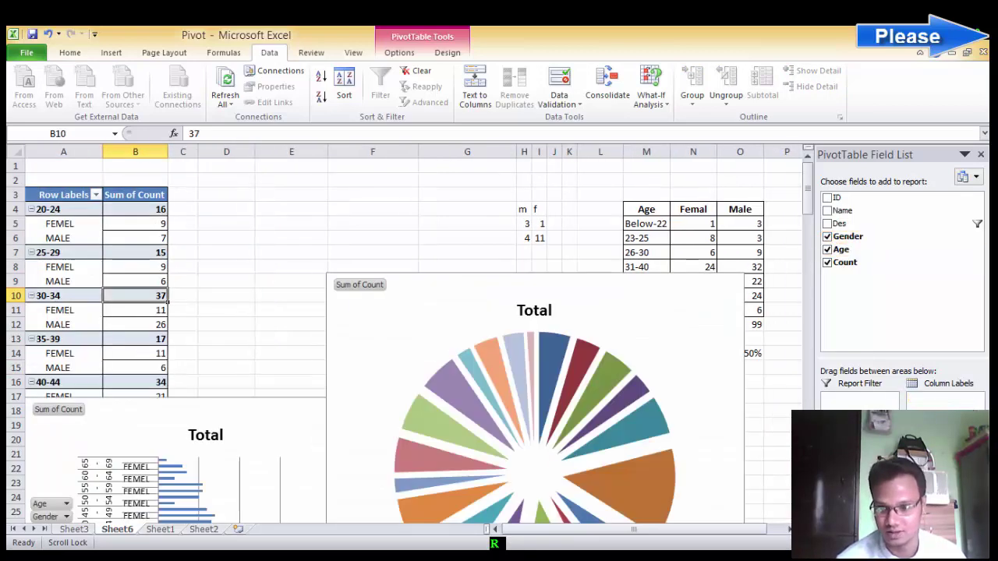
pyautogui.moveTo(847, 236); pyautogui.dragTo(944, 399)
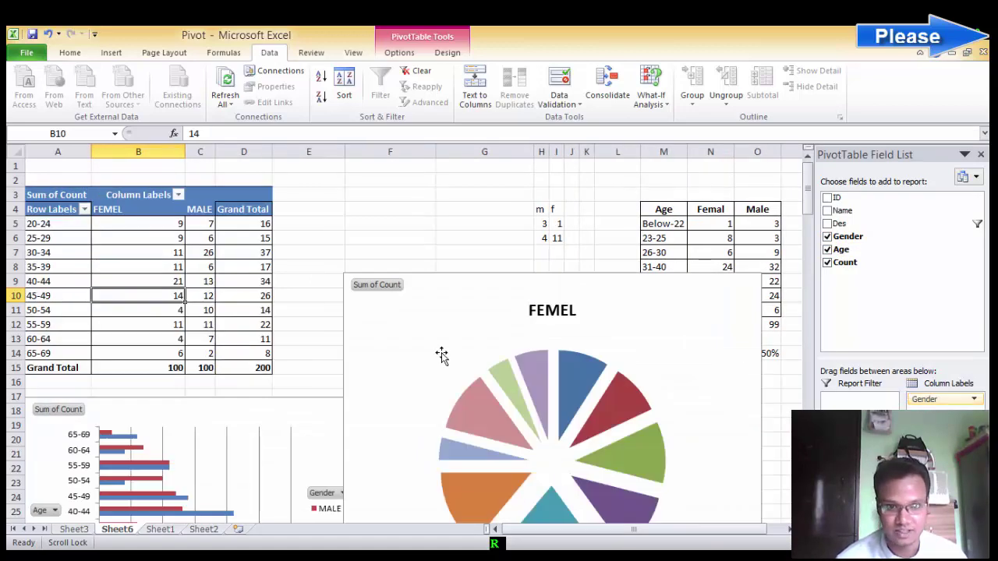
pyautogui.scroll(-5, 441, 356)
pyautogui.scroll(3, 437, 325)
pyautogui.click(457, 294)
pyautogui.scroll(2, 457, 297)
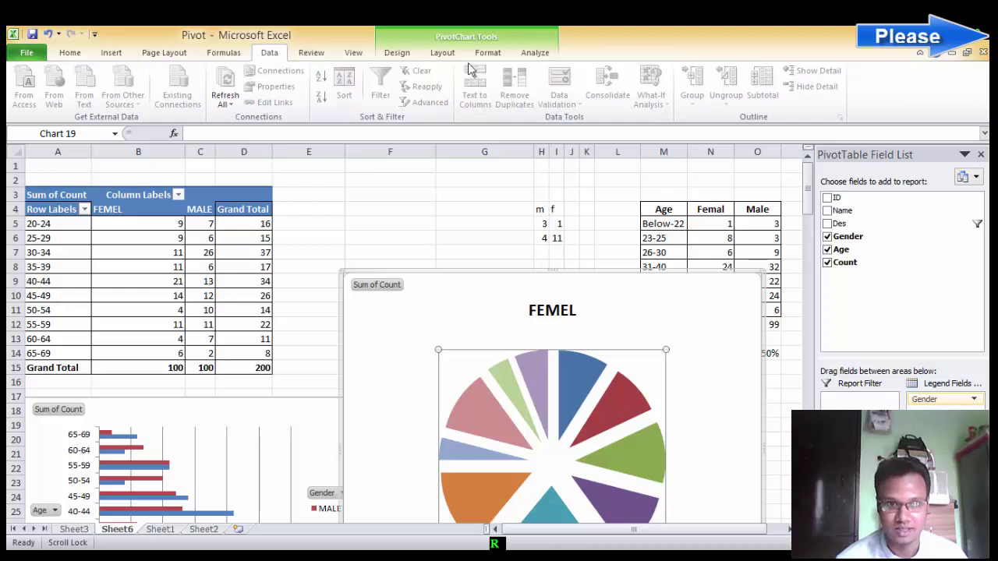
# Step: Apply chart Layout 1 to the pie chart to show age and percentage labels
pyautogui.click(397, 53)
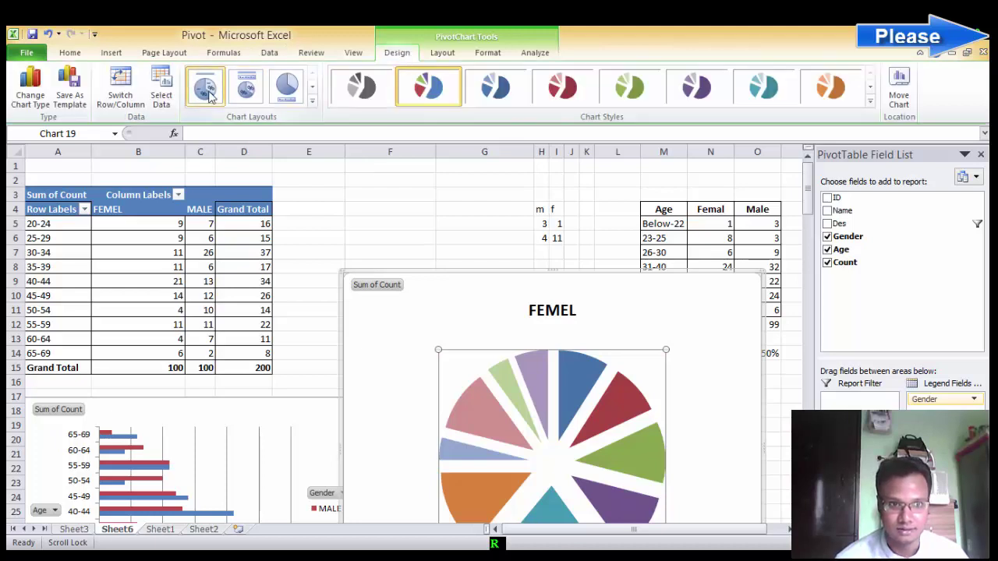
pyautogui.click(208, 90)
pyautogui.scroll(-3, 678, 343)
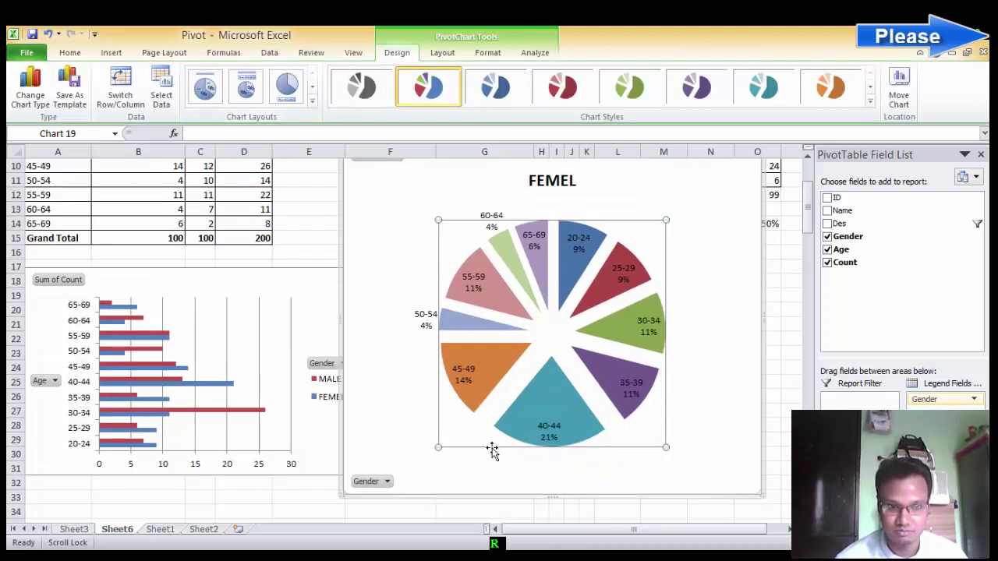
pyautogui.click(484, 511)
pyautogui.scroll(3, 464, 321)
pyautogui.scroll(-2, 317, 361)
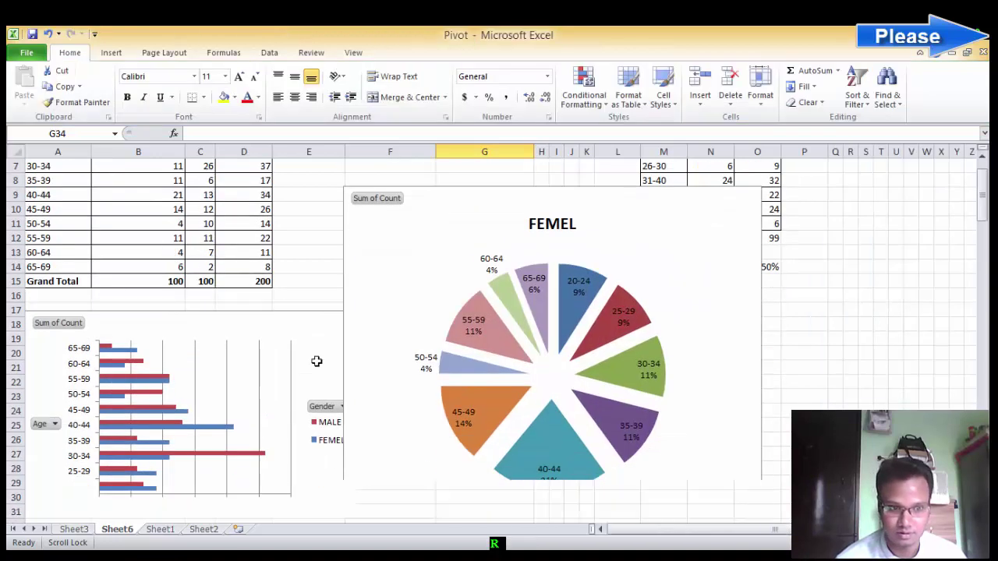
# Step: Widen the bar chart by dragging its right edge outward
pyautogui.click(314, 347)
pyautogui.scroll(-2, 320, 344)
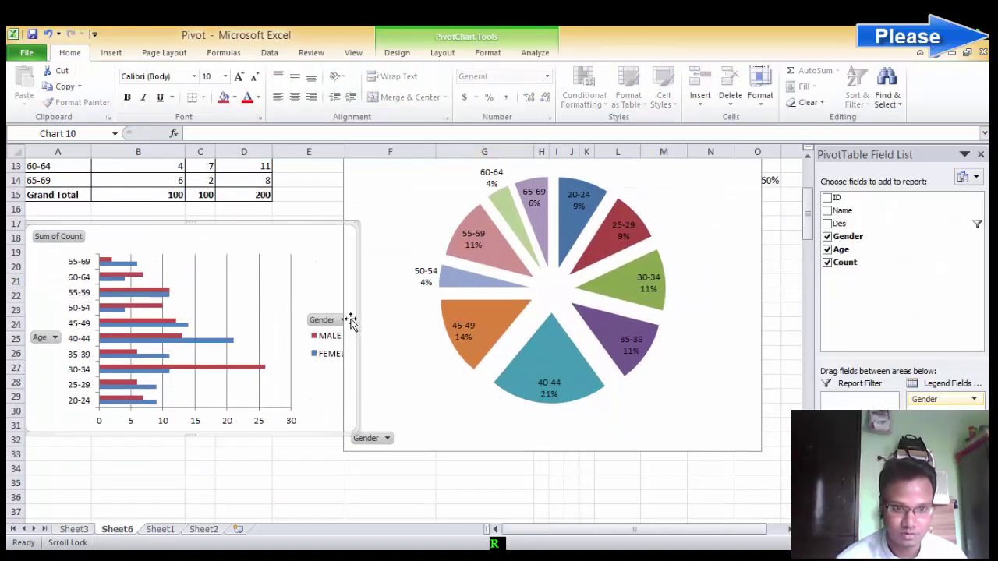
pyautogui.moveTo(356, 328); pyautogui.dragTo(472, 327)
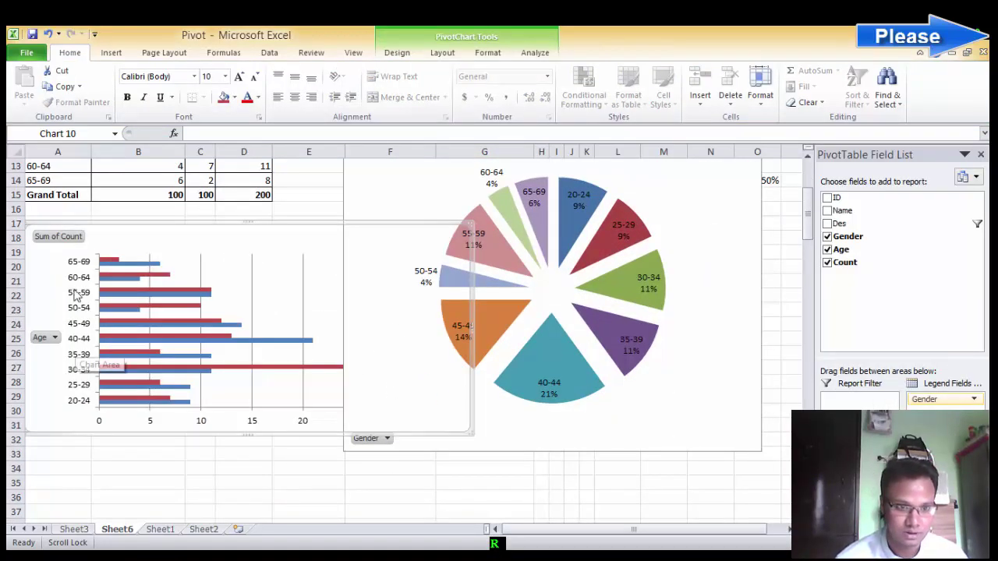
pyautogui.scroll(1, 94, 286)
pyautogui.scroll(1, 95, 285)
pyautogui.scroll(-2, 229, 429)
pyautogui.scroll(4, 156, 323)
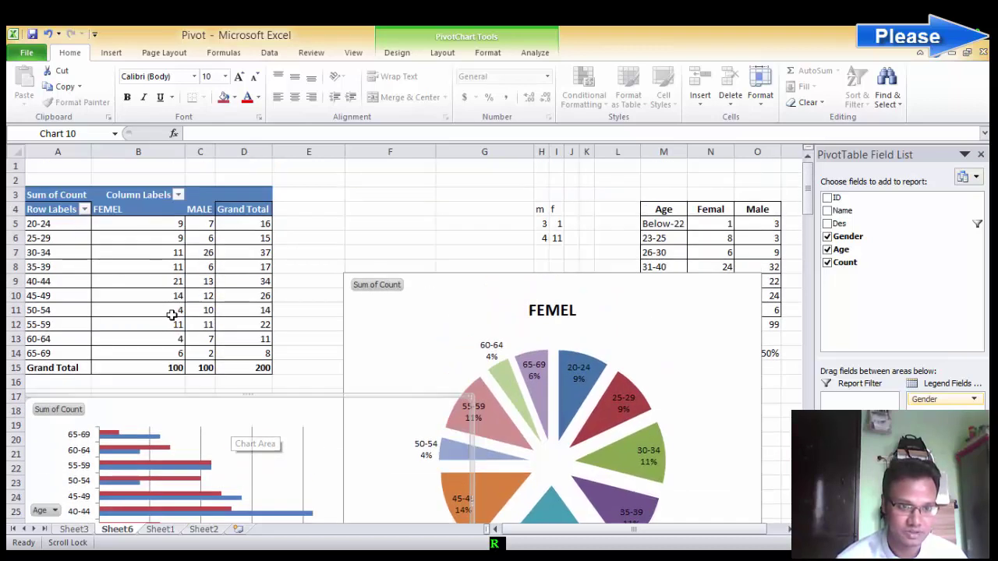
pyautogui.scroll(-2, 174, 315)
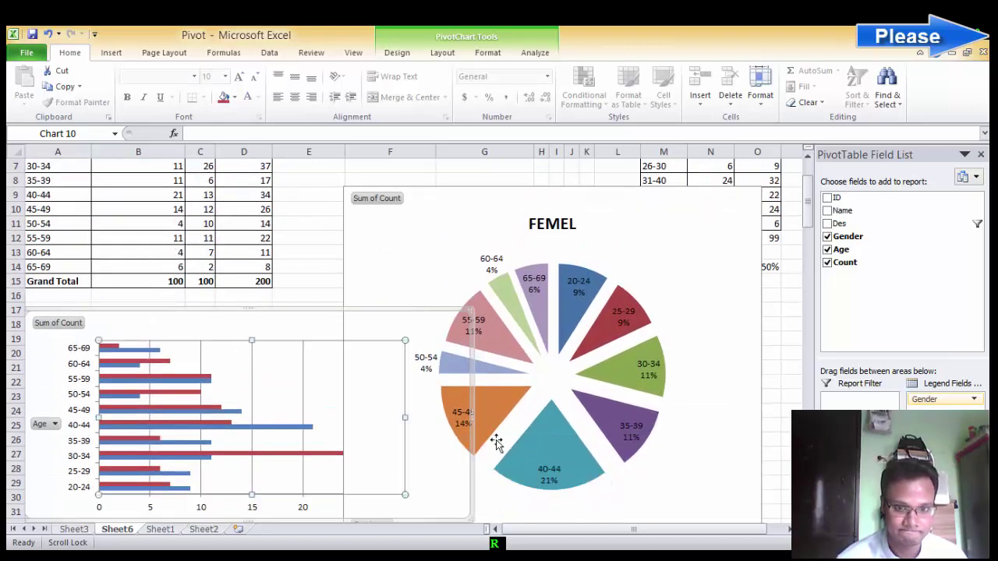
# Step: Drag the pie chart further to the right
pyautogui.click(419, 268)
pyautogui.moveTo(381, 202); pyautogui.dragTo(679, 195)
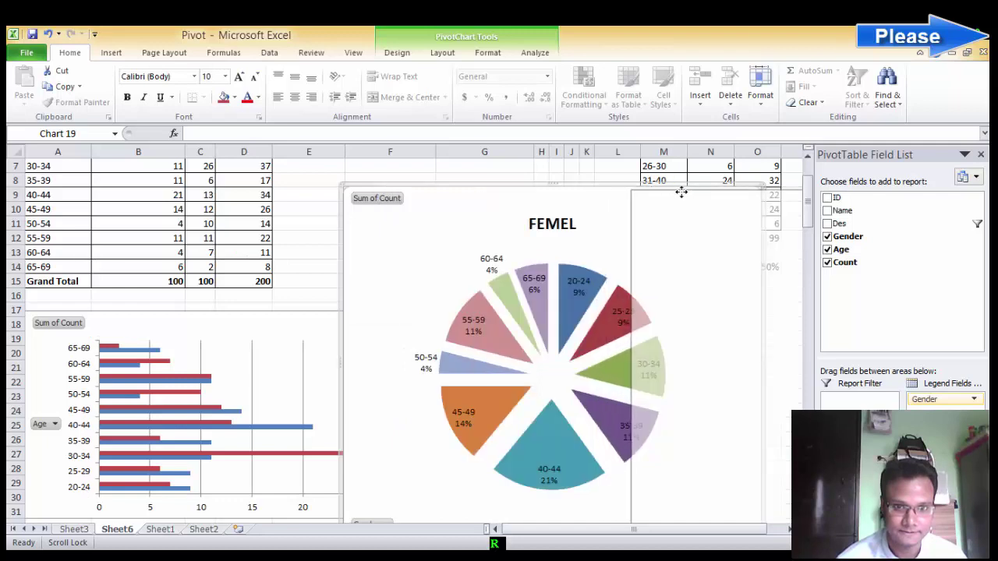
pyautogui.scroll(-2, 307, 247)
# Step: Select the bar chart's Gender legend and FEMEL entry, then switch to the Excel File folder
pyautogui.click(441, 384)
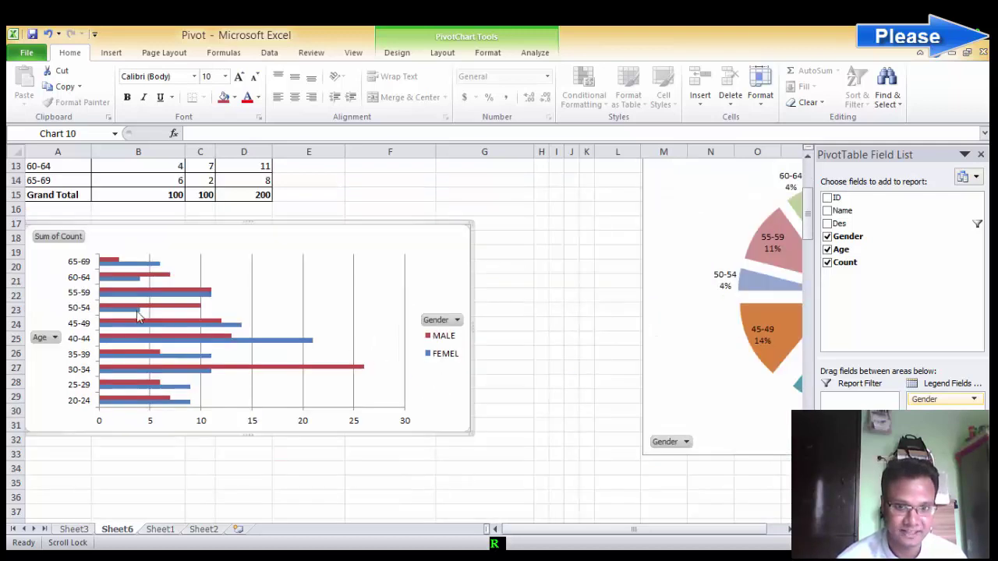
pyautogui.scroll(2, 127, 261)
pyautogui.scroll(-3, 153, 378)
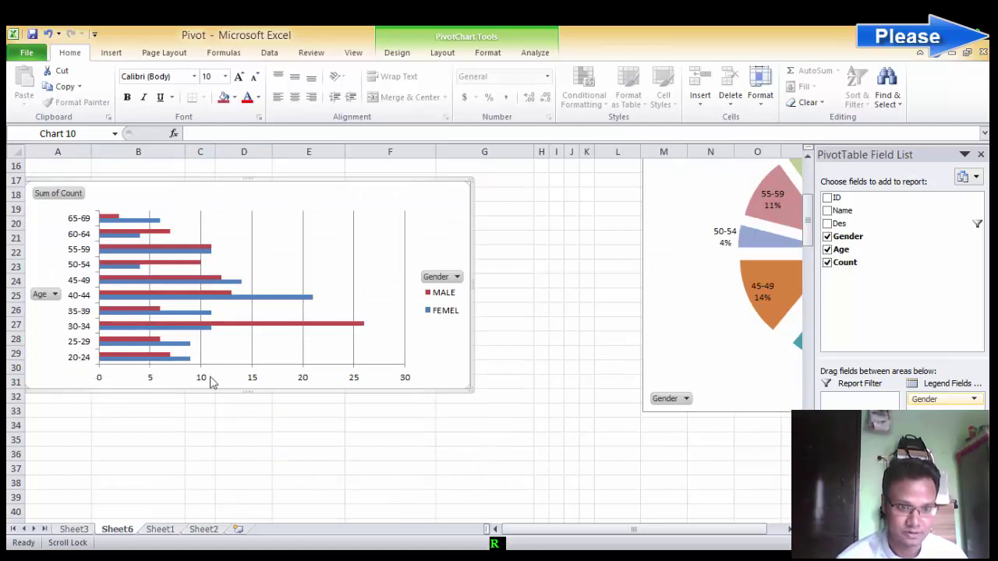
pyautogui.click(431, 296)
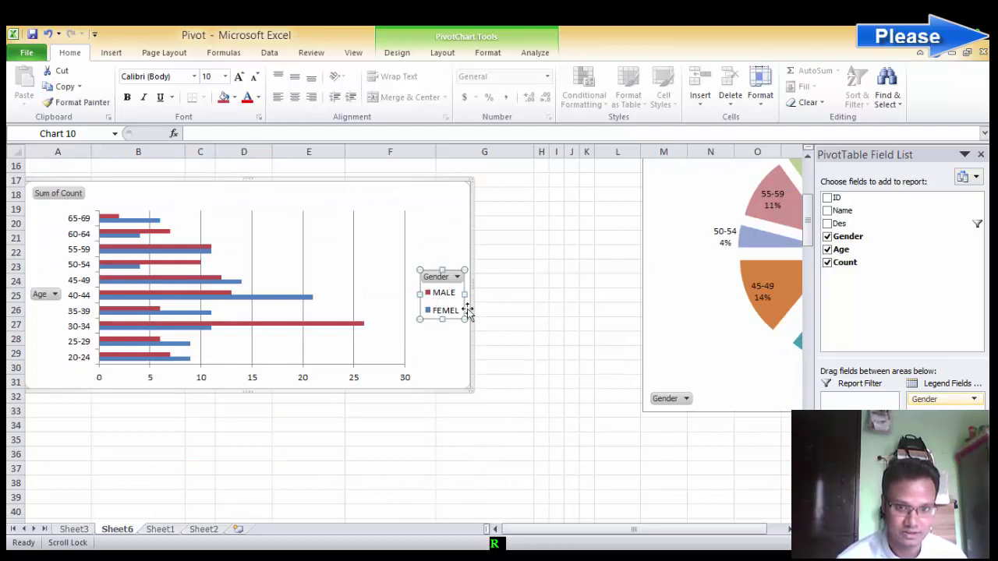
pyautogui.click(441, 312)
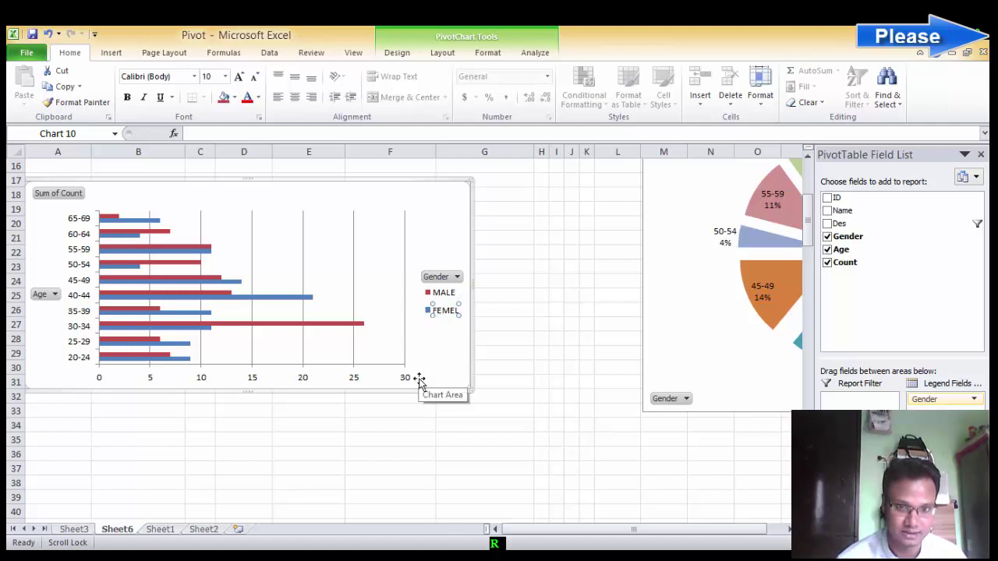
pyautogui.scroll(4, 418, 378)
pyautogui.scroll(1, 419, 378)
pyautogui.click(487, 349)
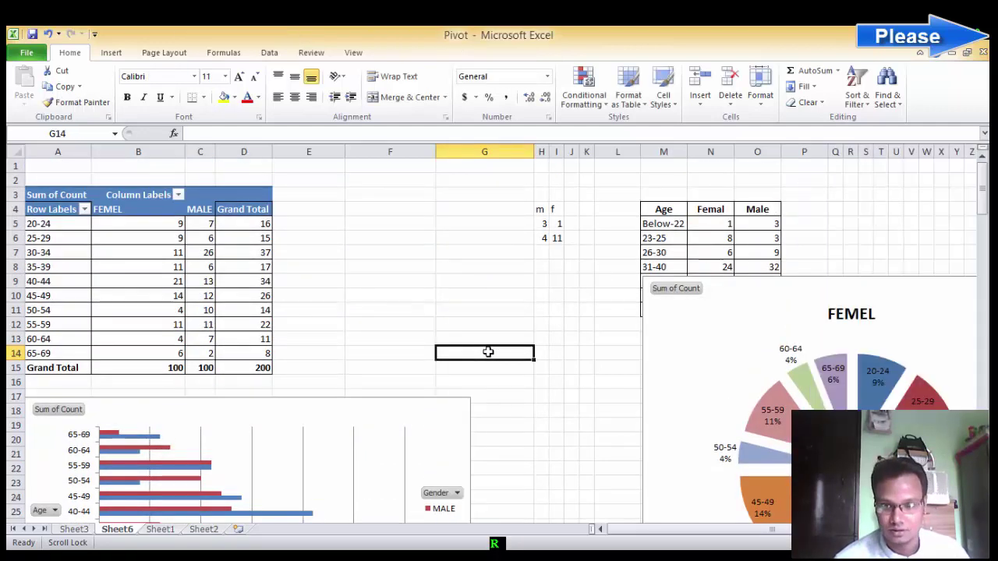
pyautogui.click(379, 310)
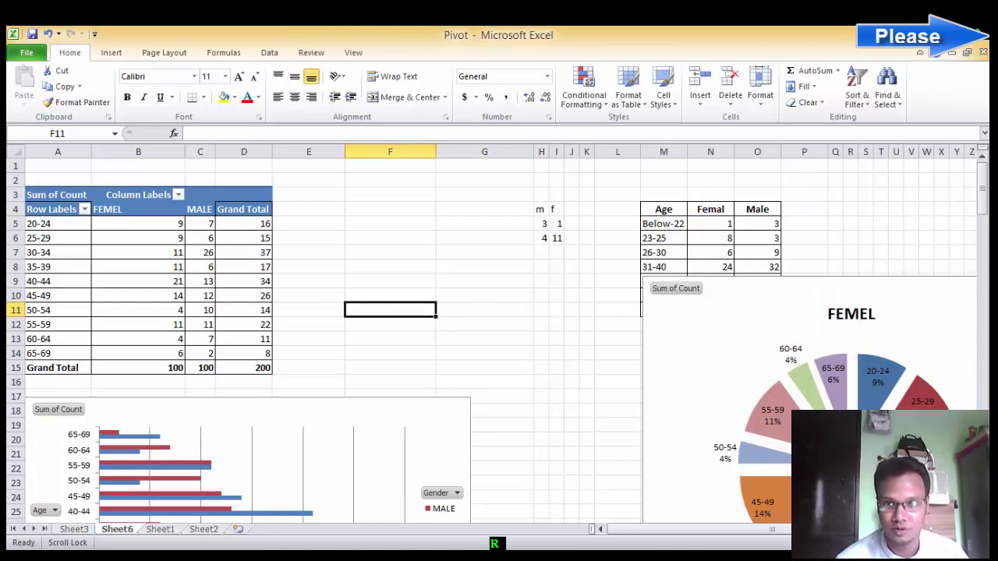
pyautogui.click(948, 34)
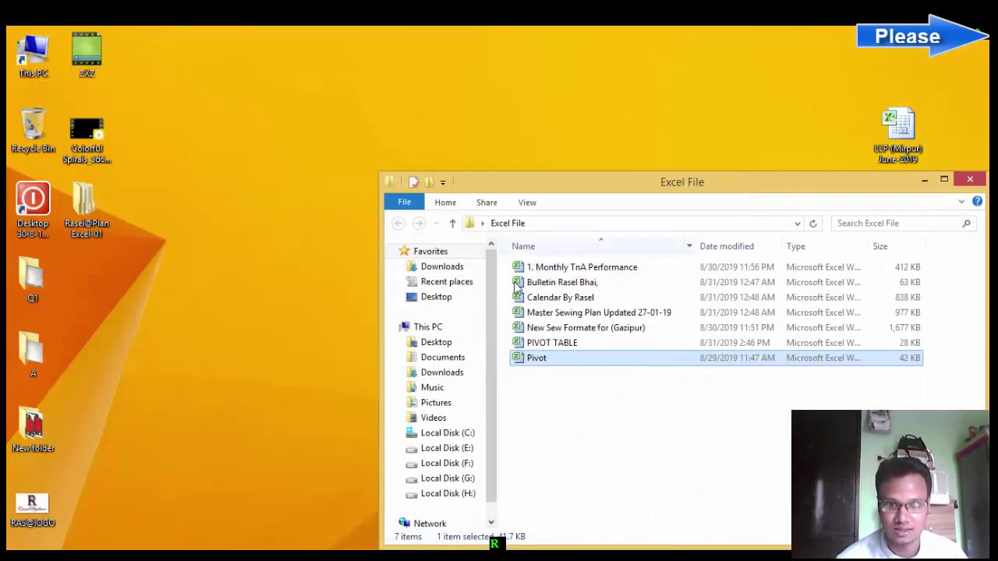
# Step: Open the '1. Monthly TnA Performance' workbook from the Excel File folder
pyautogui.doubleClick(581, 267)
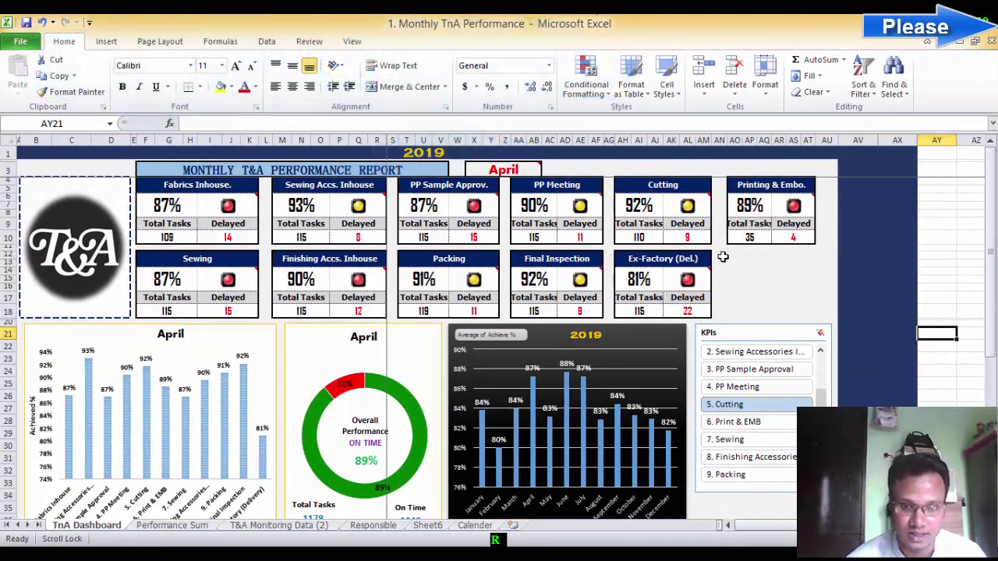
pyautogui.click(765, 296)
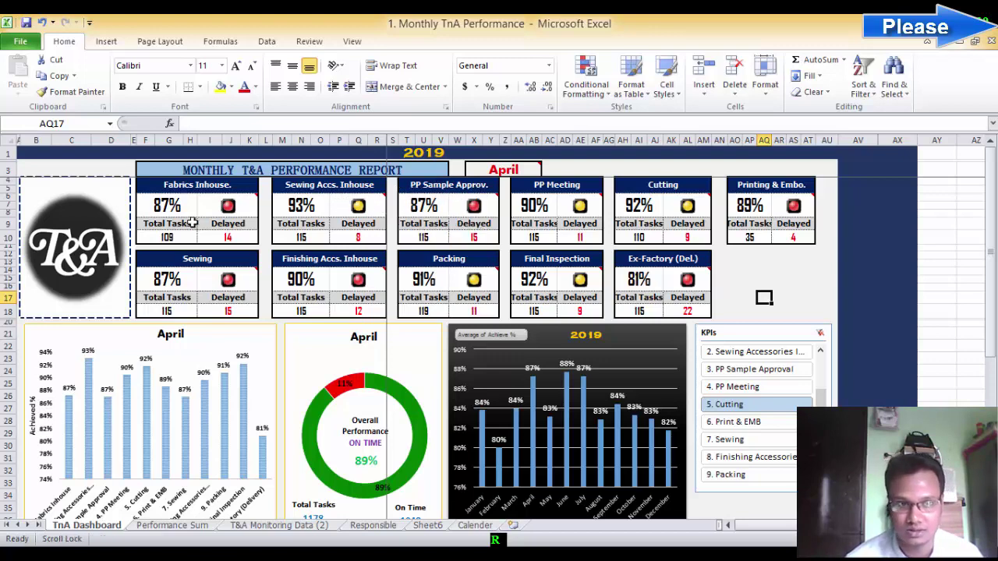
pyautogui.moveTo(71, 167)
pyautogui.mouseDown()
pyautogui.moveTo(662, 349)
pyautogui.moveTo(691, 371)
pyautogui.mouseUp()
pyautogui.scroll(4, 691, 371)
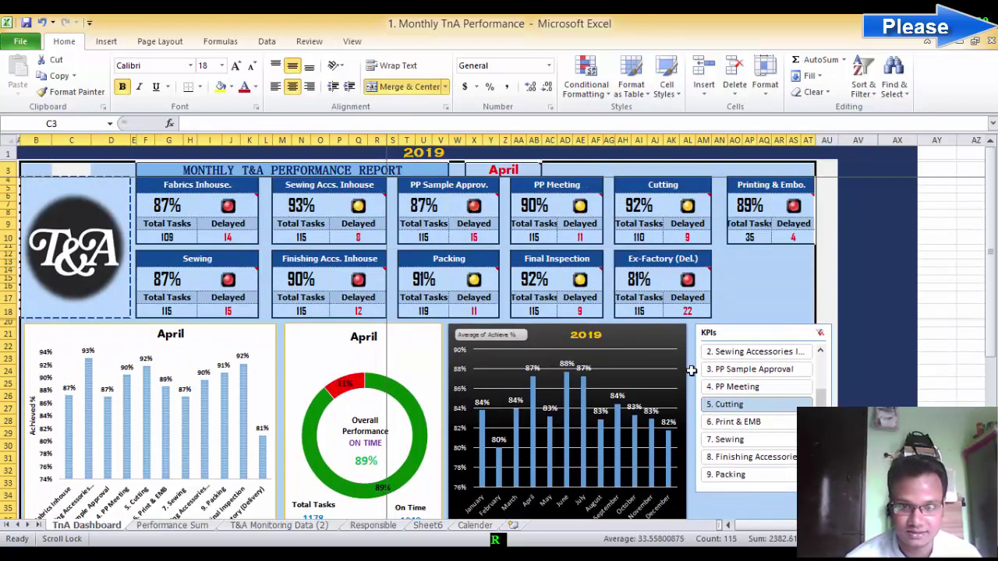
pyautogui.click(761, 310)
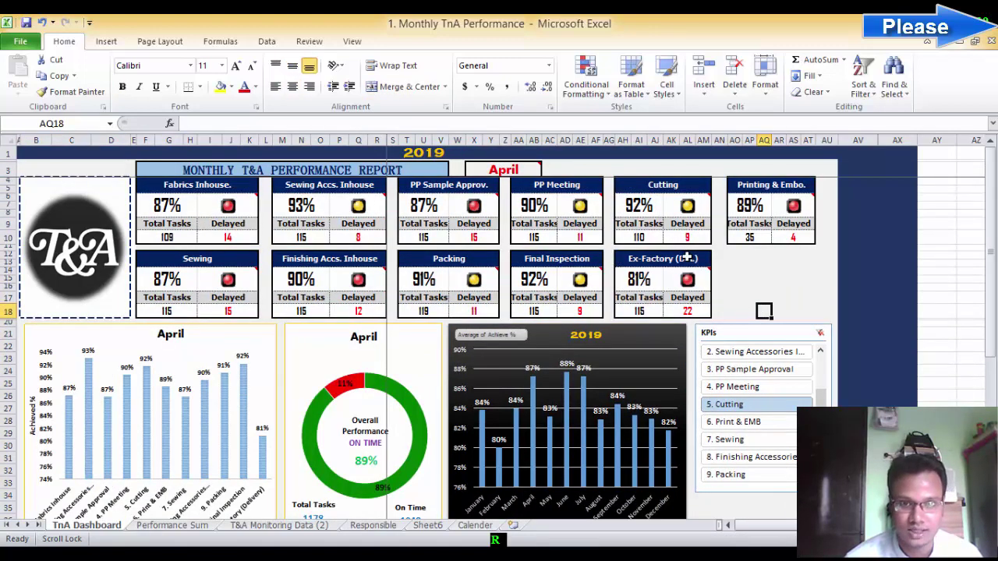
pyautogui.click(758, 260)
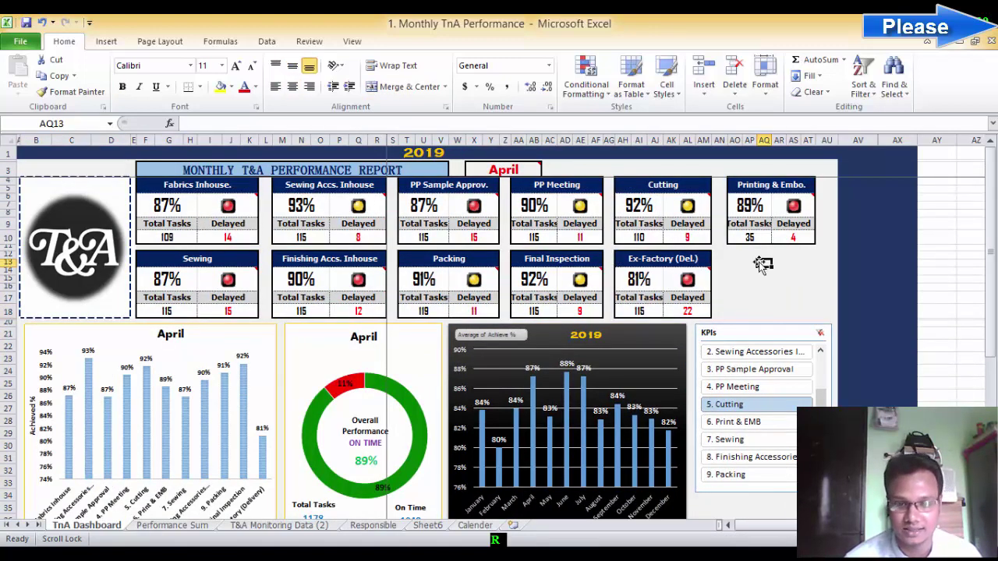
pyautogui.click(191, 185)
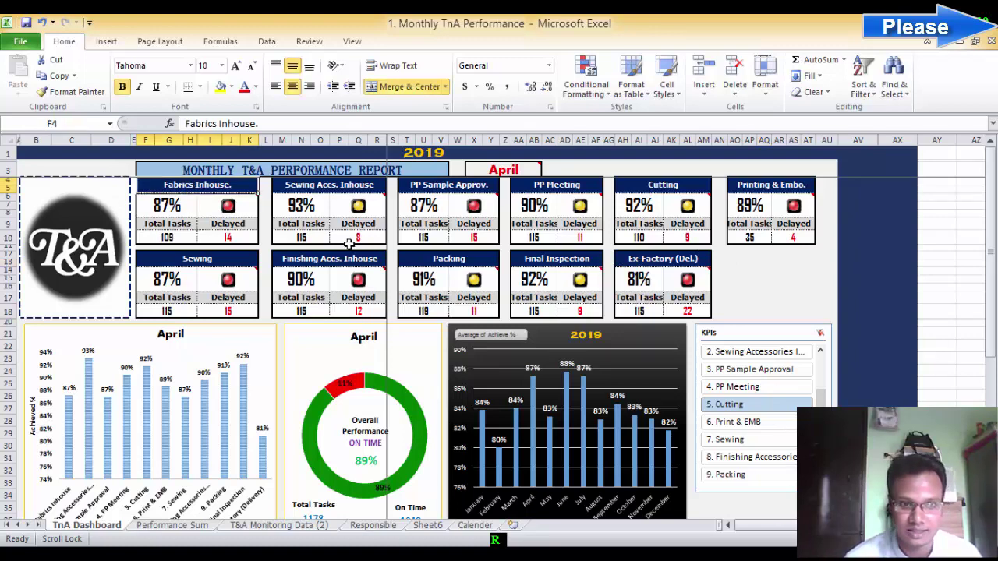
pyautogui.click(285, 529)
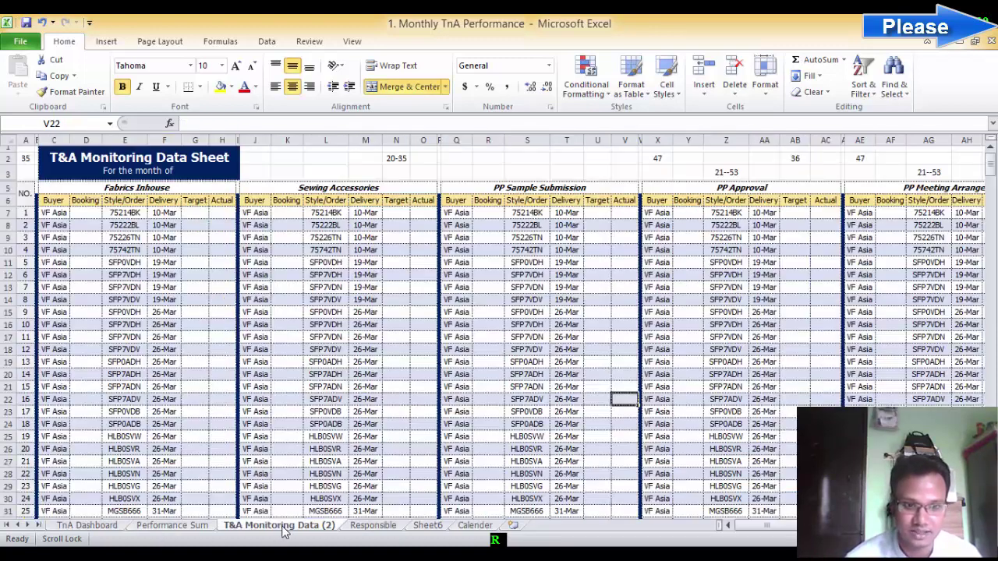
pyautogui.click(173, 529)
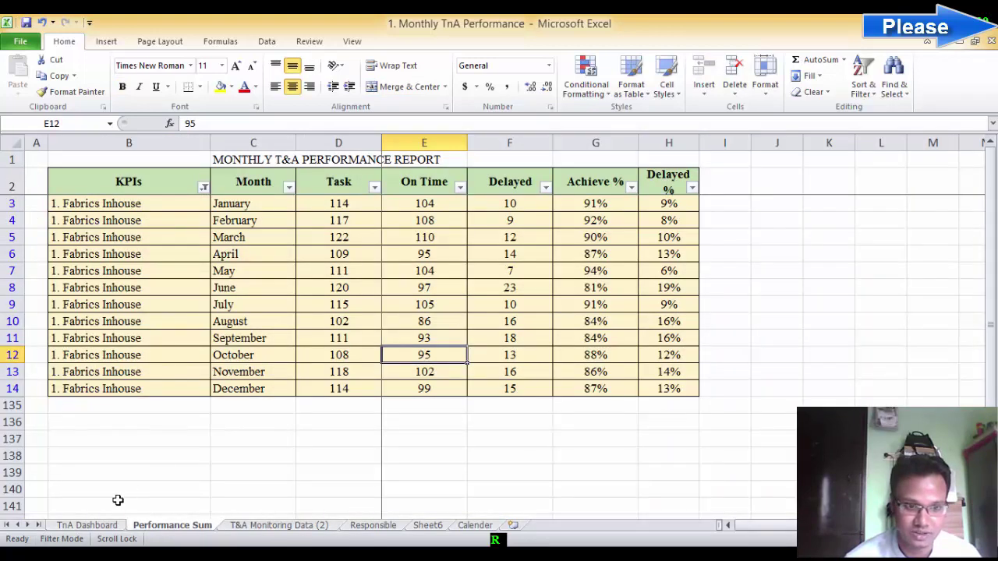
pyautogui.click(88, 526)
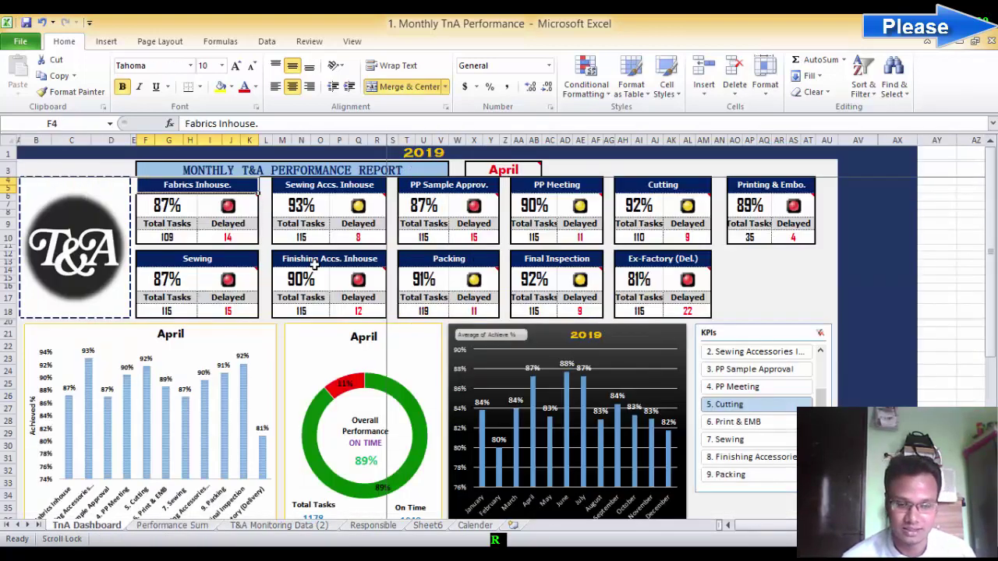
pyautogui.click(749, 297)
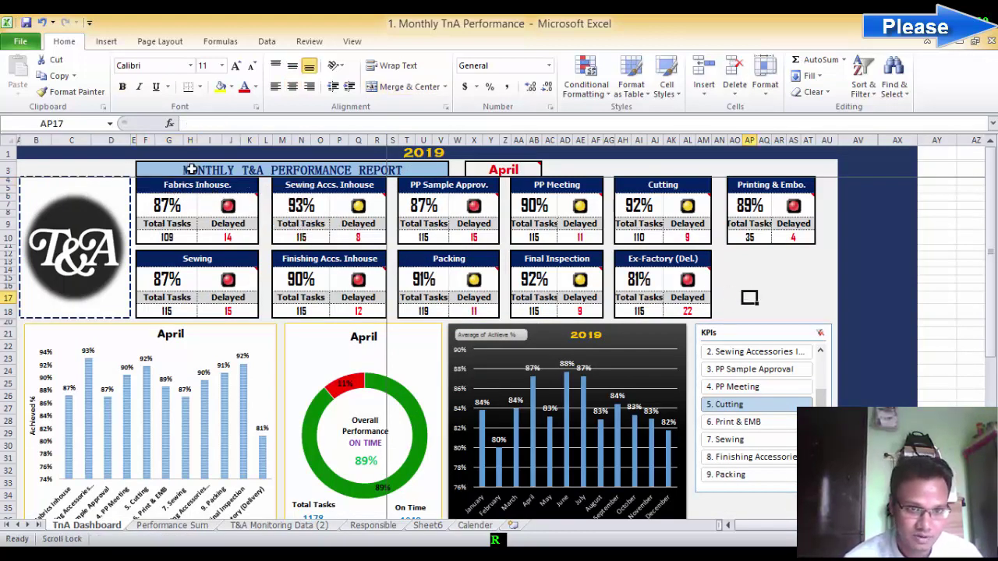
pyautogui.click(657, 263)
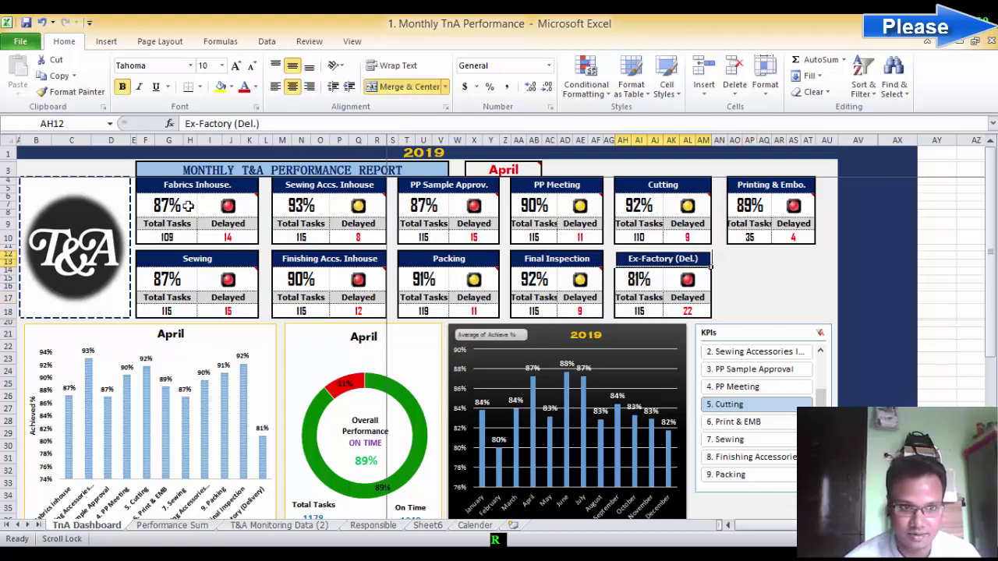
pyautogui.click(180, 225)
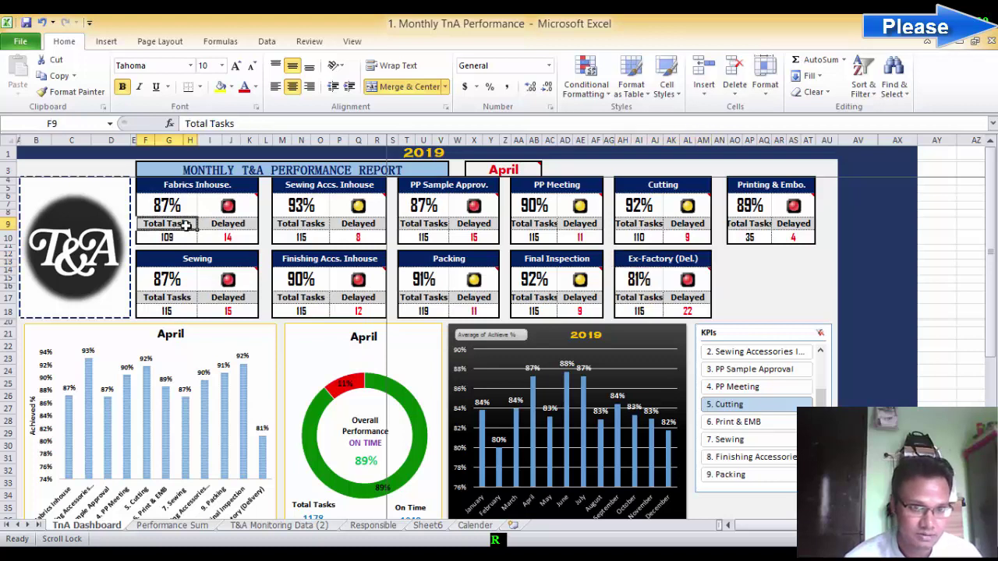
pyautogui.moveTo(182, 224); pyautogui.dragTo(184, 238)
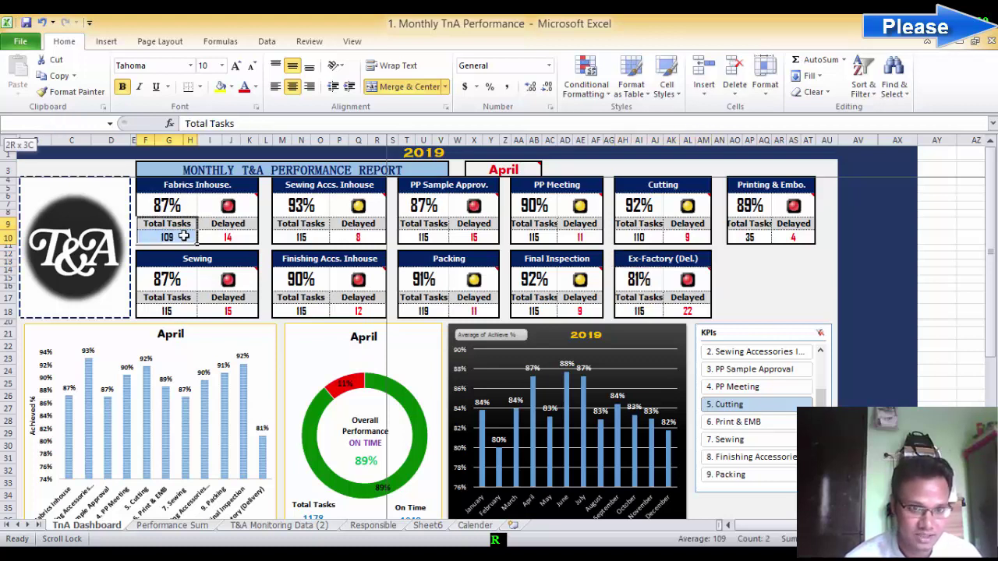
pyautogui.click(239, 223)
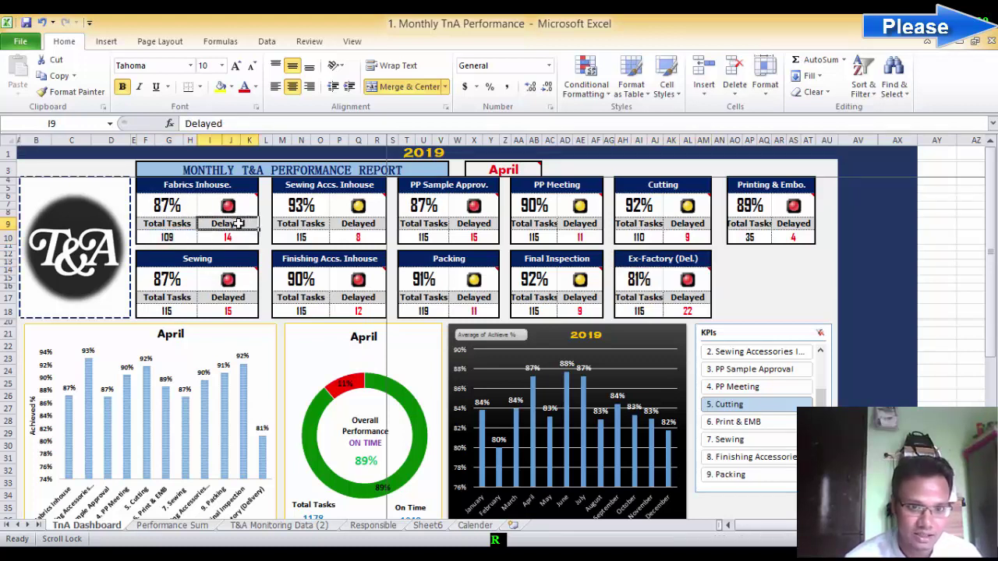
pyautogui.moveTo(188, 185); pyautogui.dragTo(156, 200)
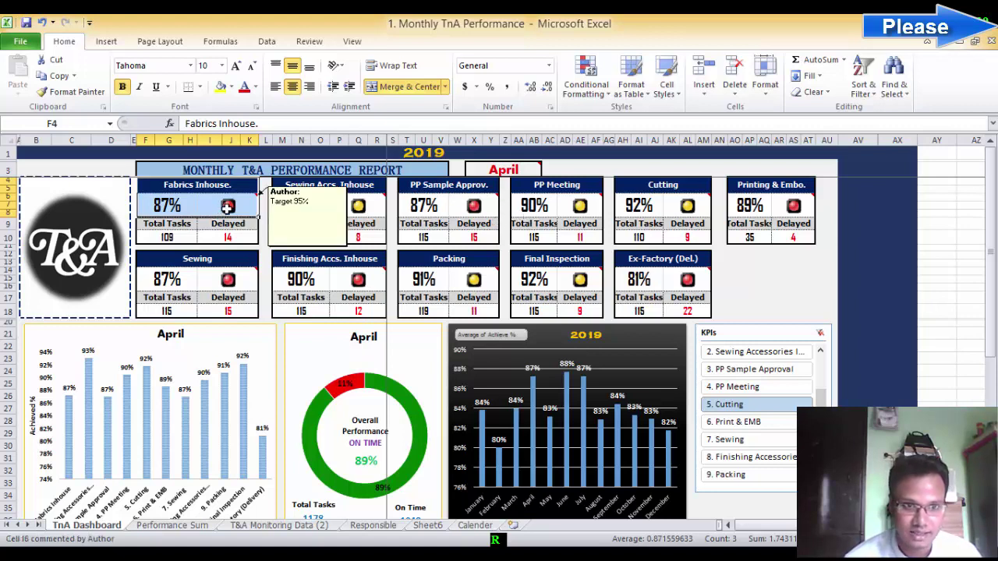
pyautogui.click(227, 206)
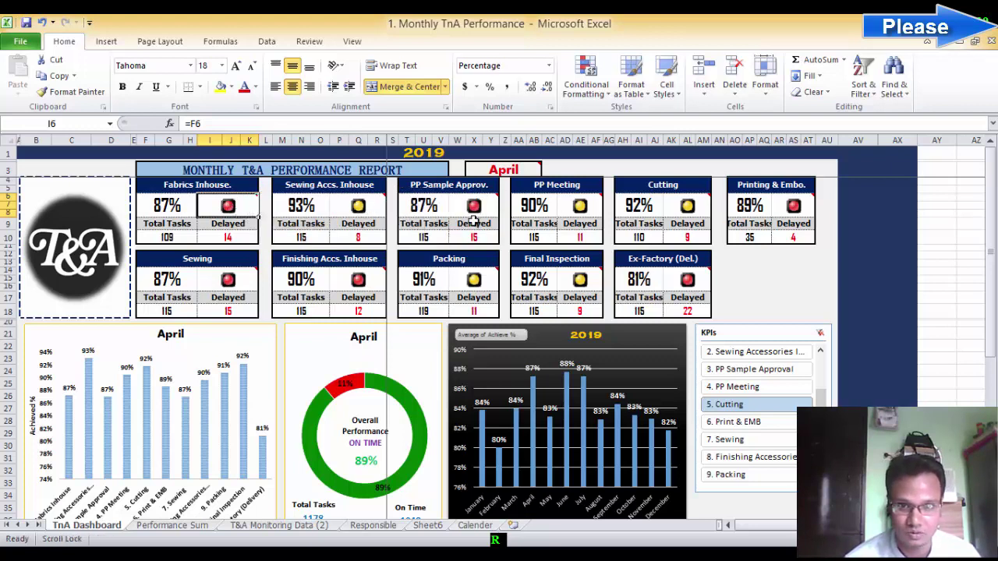
pyautogui.click(177, 206)
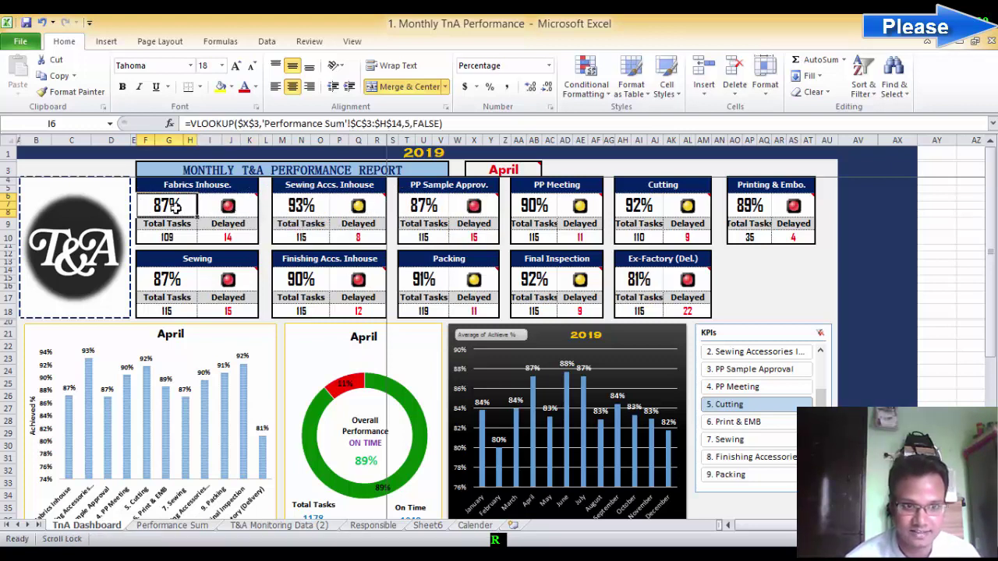
pyautogui.click(224, 208)
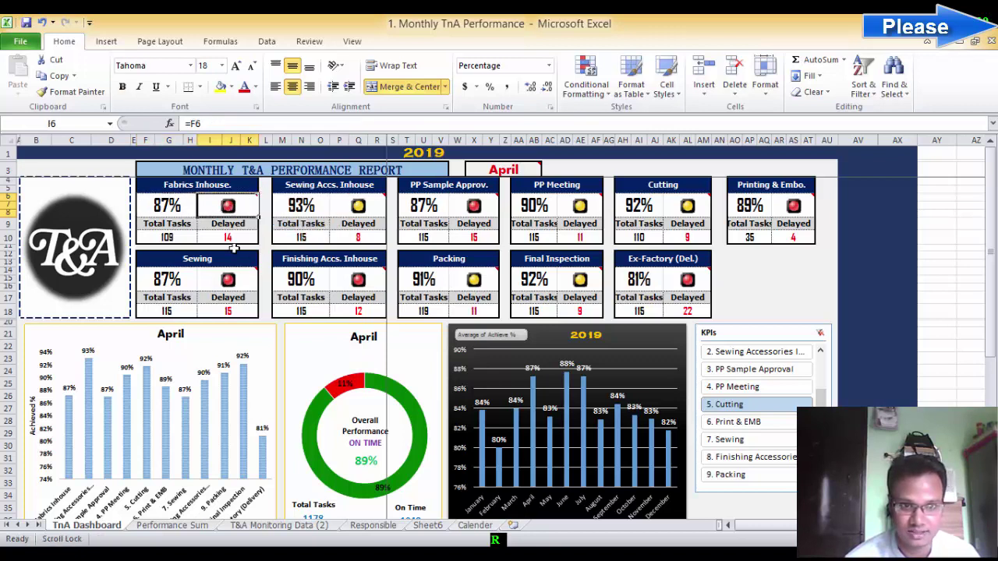
pyautogui.click(232, 226)
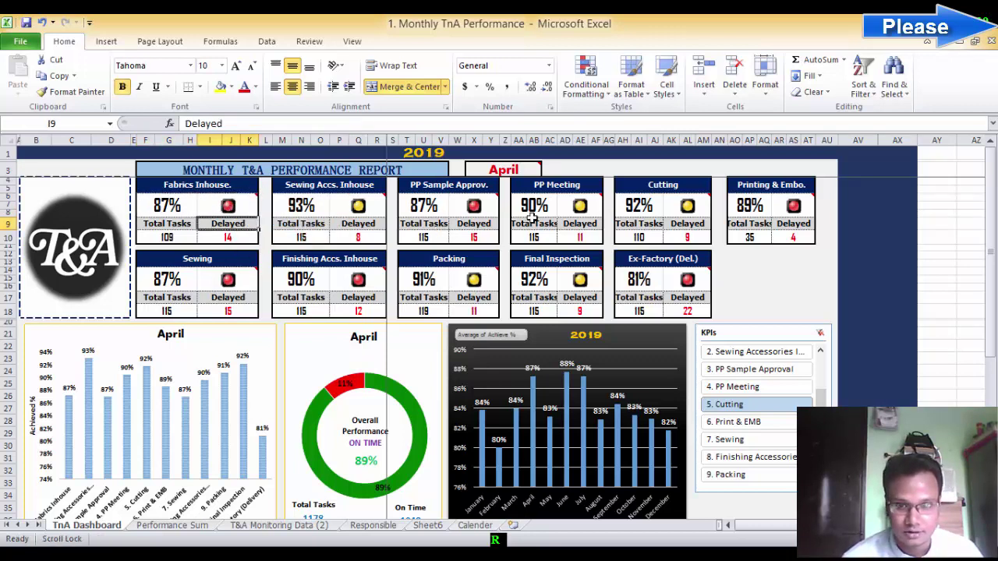
pyautogui.scroll(-2, 196, 250)
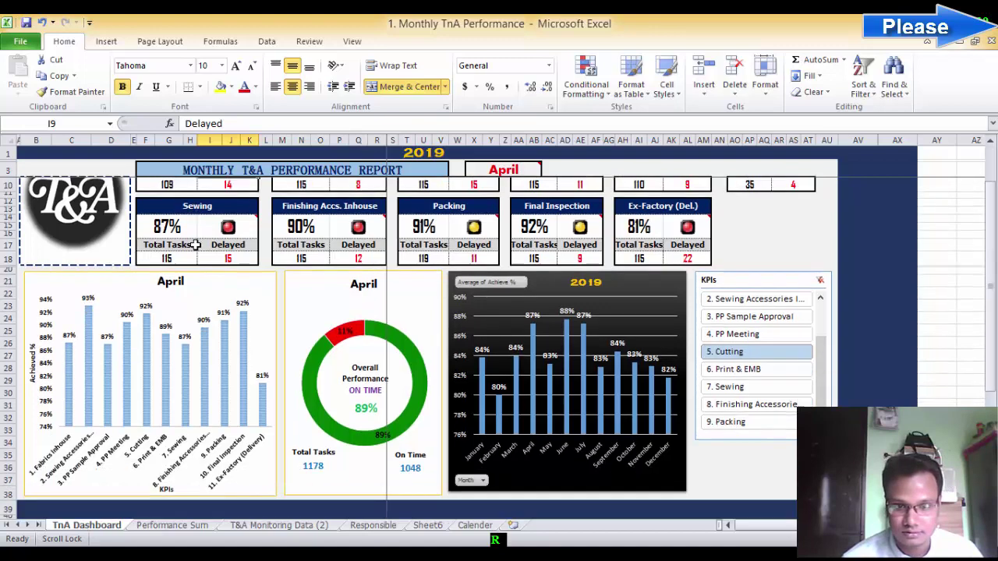
# Step: Select the April KPI column chart and the Overall Performance donut chart on the dashboard
pyautogui.click(209, 292)
pyautogui.click(243, 293)
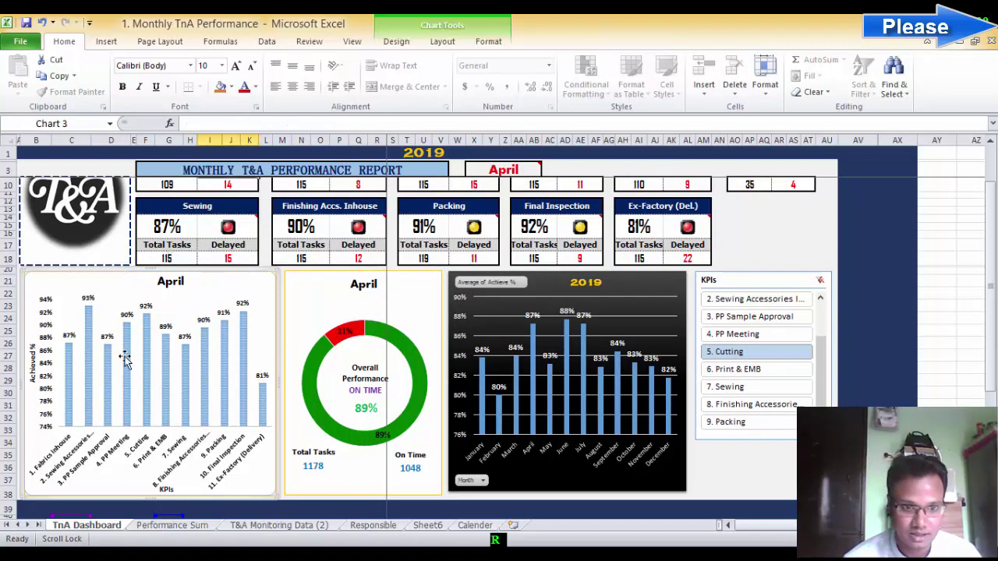
pyautogui.scroll(-2, 191, 372)
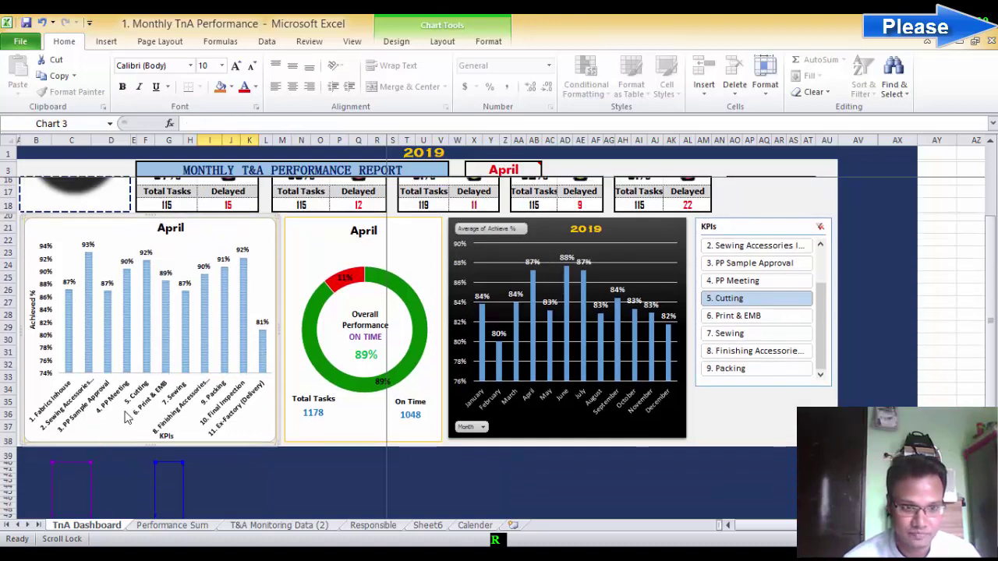
pyautogui.scroll(1, 133, 355)
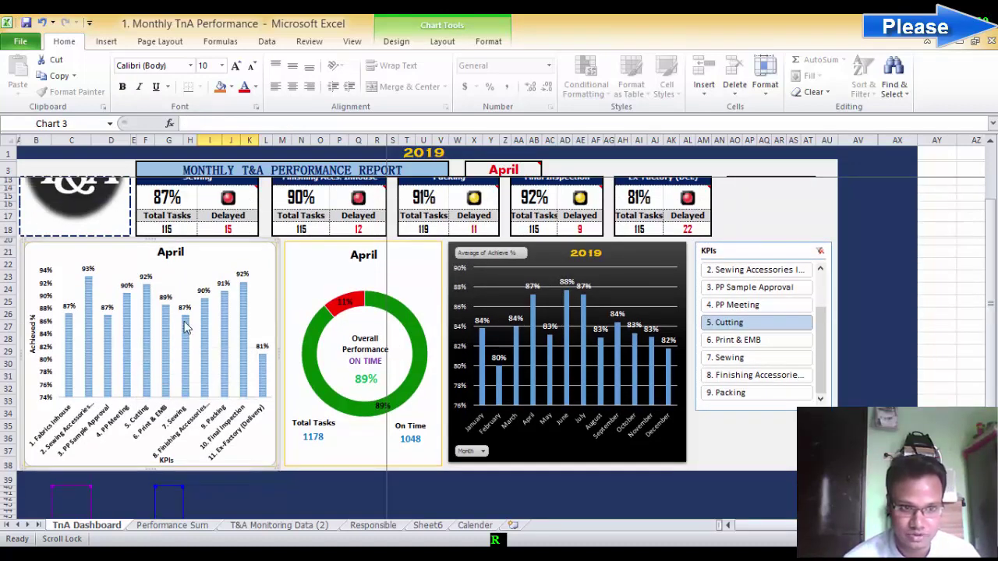
pyautogui.click(352, 279)
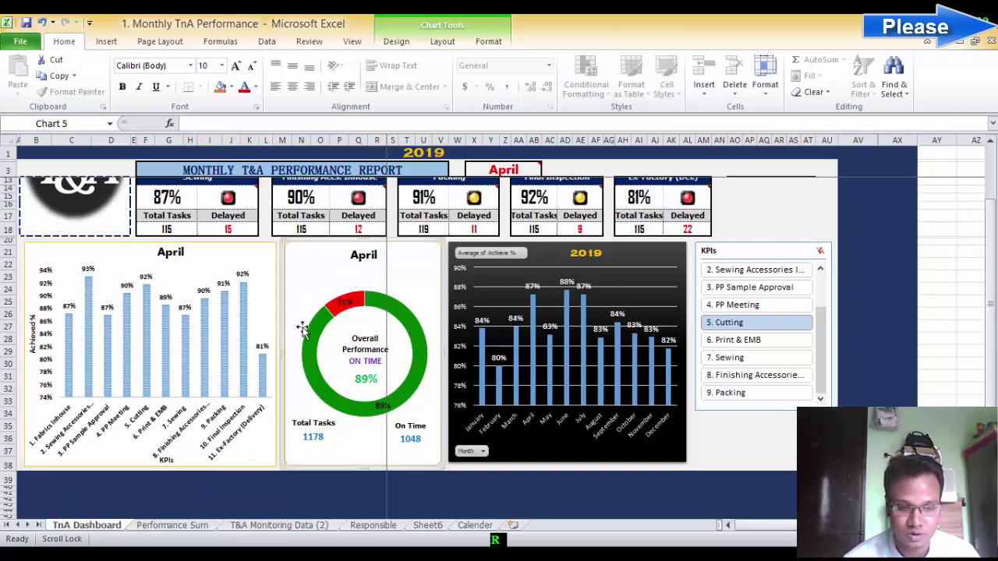
pyautogui.scroll(2, 308, 348)
pyautogui.scroll(1, 308, 349)
pyautogui.scroll(-1, 310, 374)
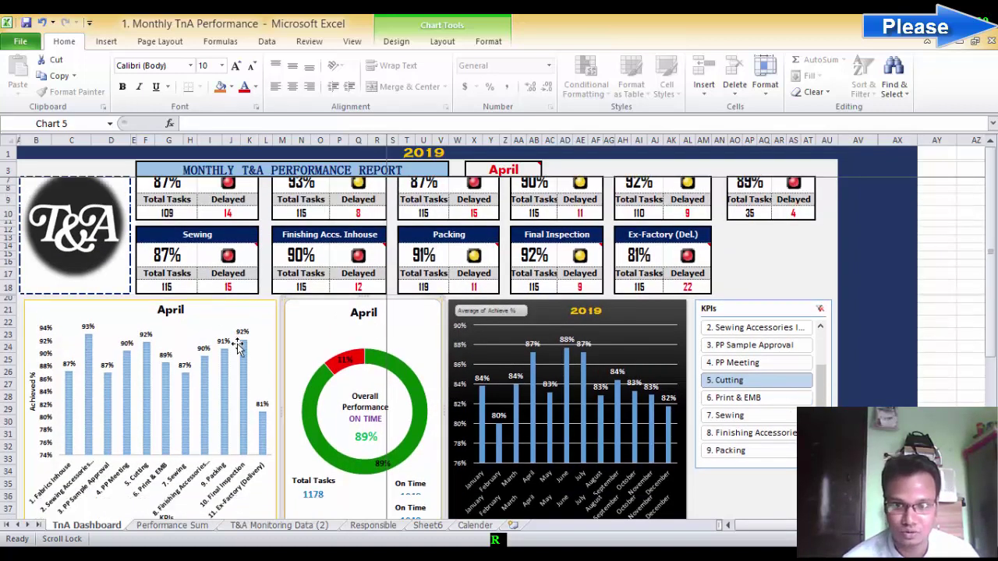
pyautogui.scroll(-1, 310, 383)
pyautogui.scroll(-1, 367, 394)
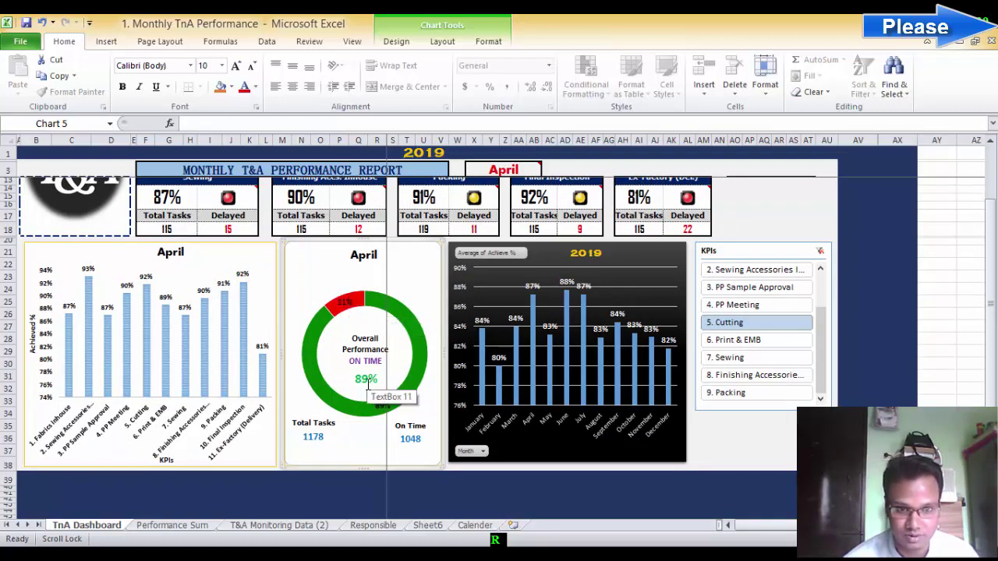
pyautogui.scroll(1, 574, 323)
pyautogui.scroll(-1, 575, 327)
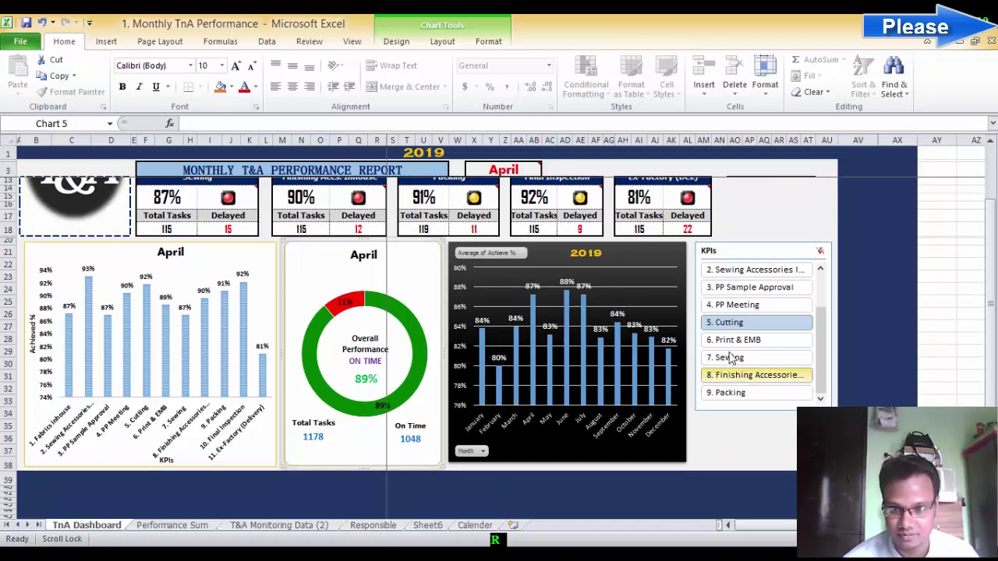
pyautogui.scroll(1, 821, 335)
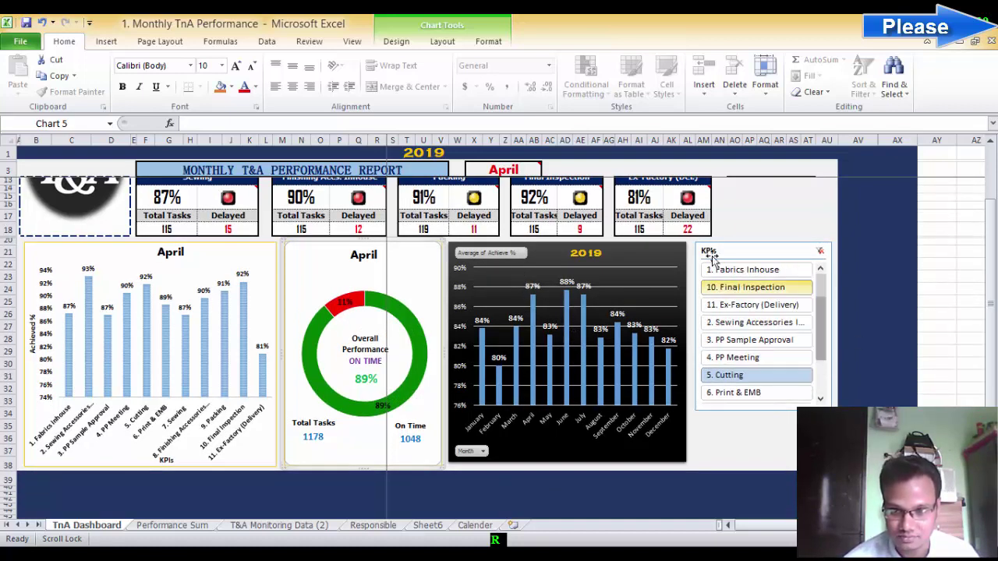
# Step: Filter the 2019 chart by Fabrics Inhouse, Final Inspection, Packing and Sewing, ending on Cutting
pyautogui.click(733, 272)
pyautogui.click(736, 288)
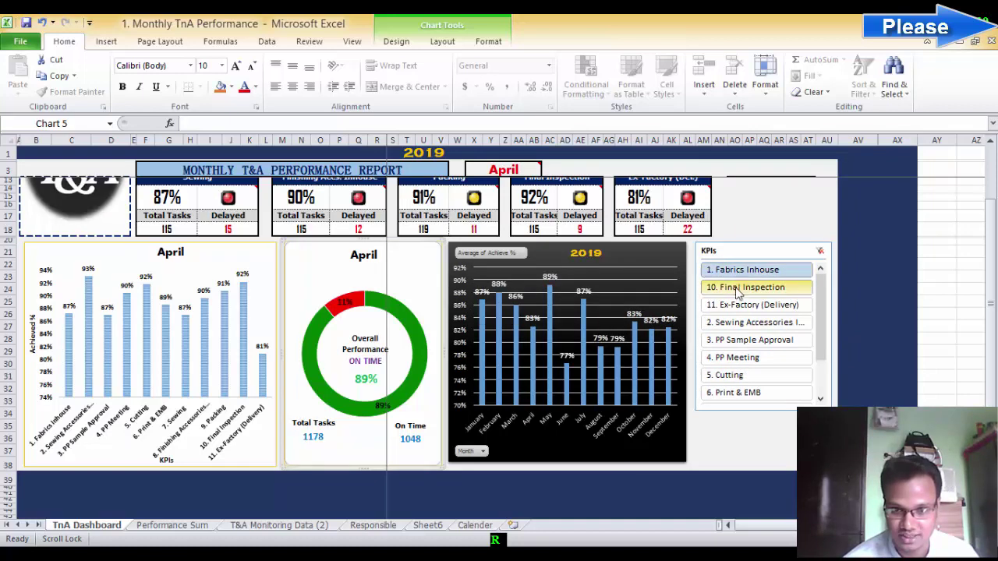
pyautogui.click(750, 377)
pyautogui.scroll(-2, 750, 379)
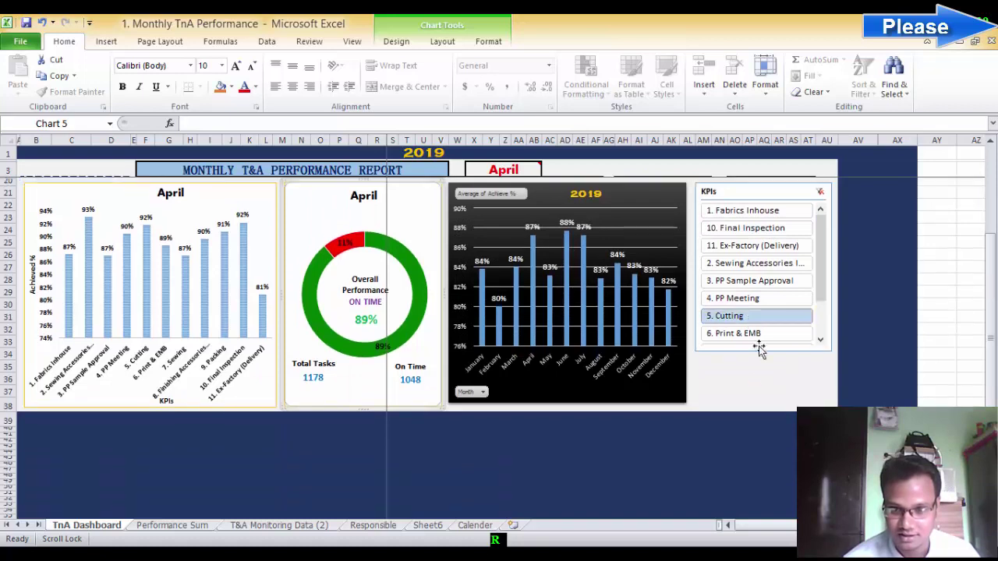
pyautogui.moveTo(821, 274); pyautogui.dragTo(821, 307)
pyautogui.click(737, 336)
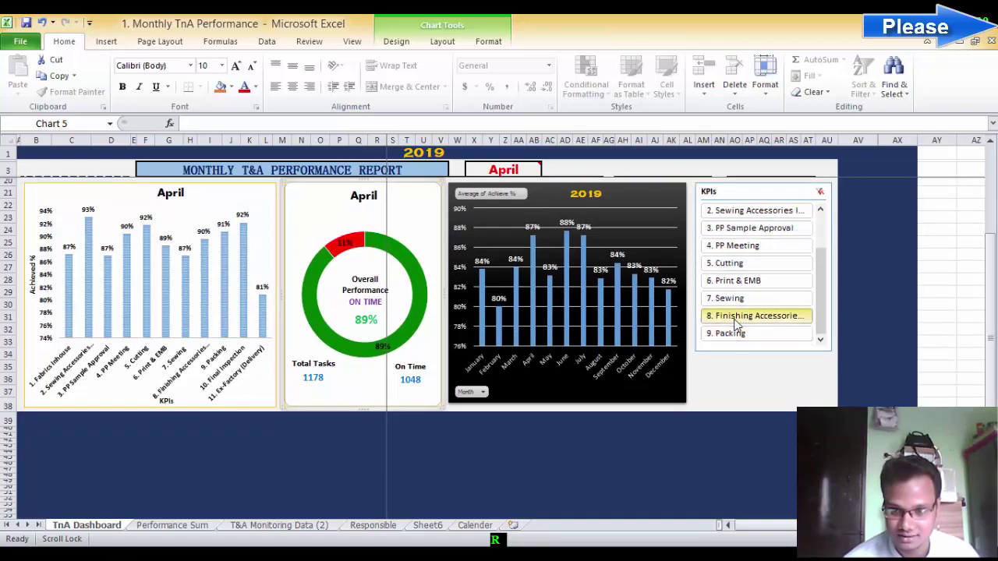
pyautogui.click(725, 299)
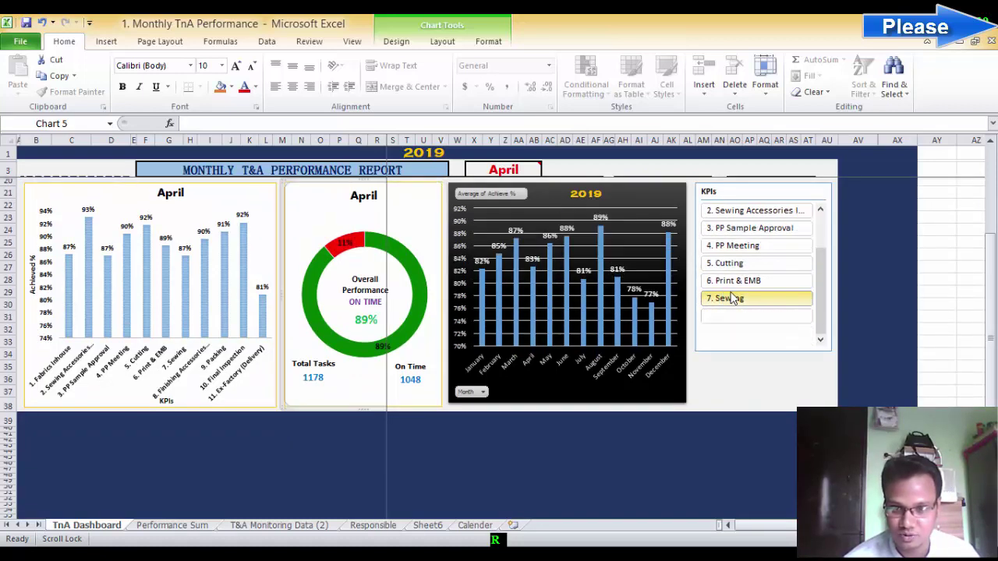
pyautogui.click(726, 263)
pyautogui.scroll(5, 657, 298)
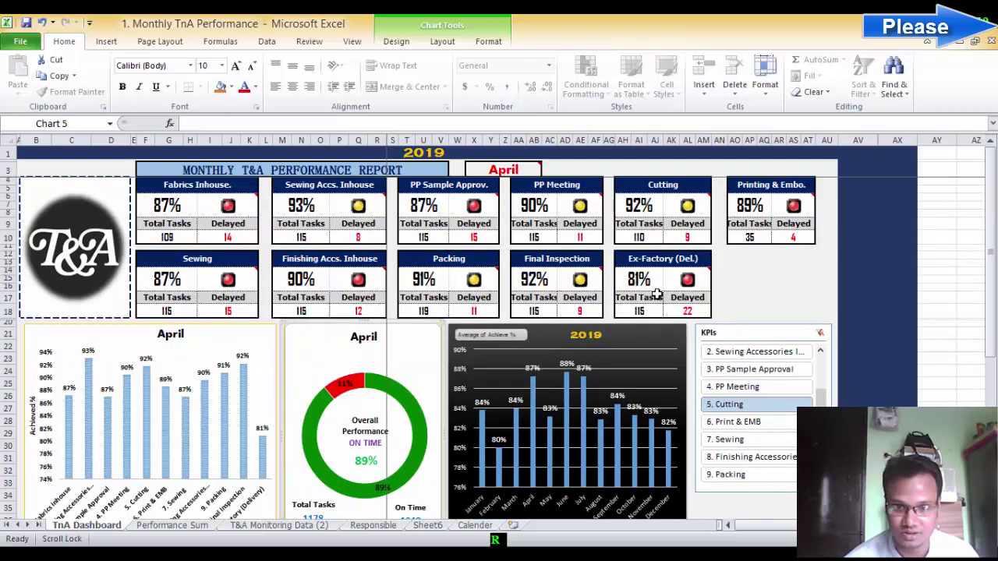
# Step: Change the report month in X3 to May, then July, then August
pyautogui.click(493, 167)
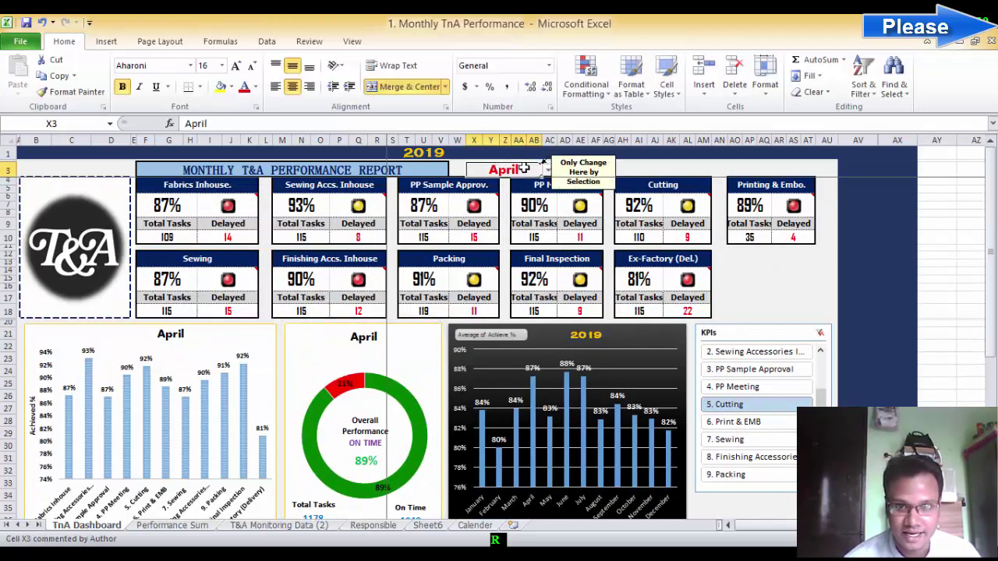
pyautogui.click(548, 170)
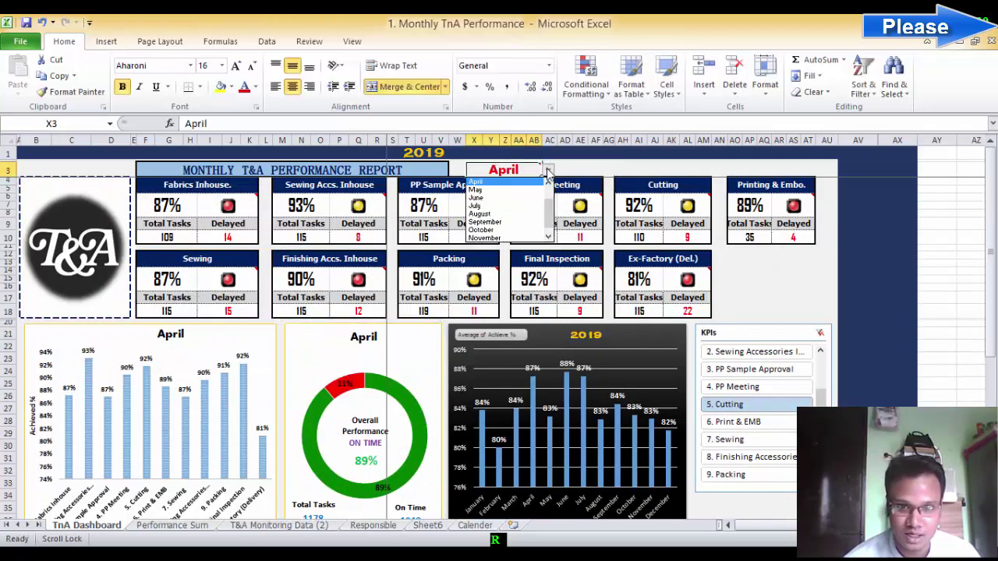
pyautogui.click(494, 190)
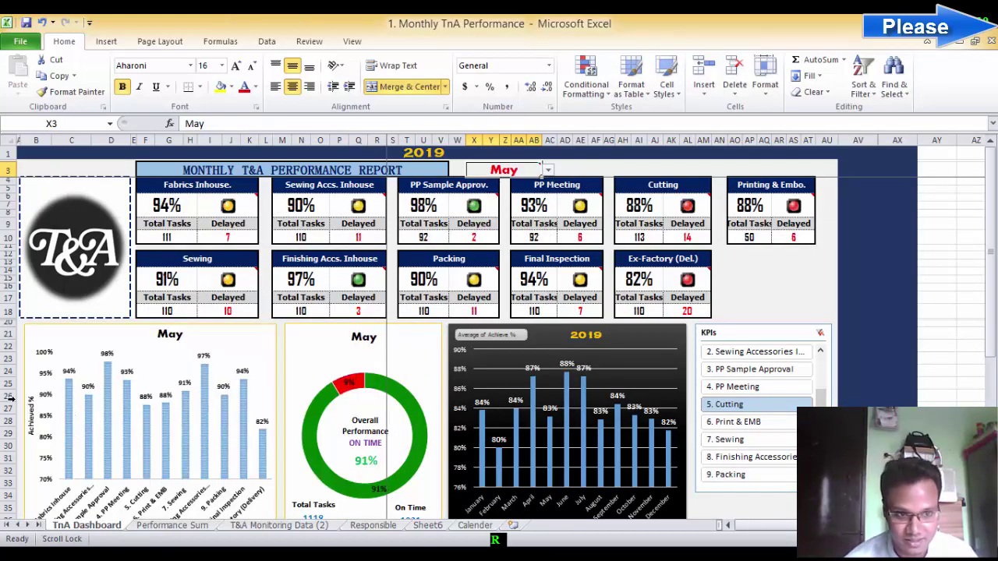
pyautogui.click(548, 170)
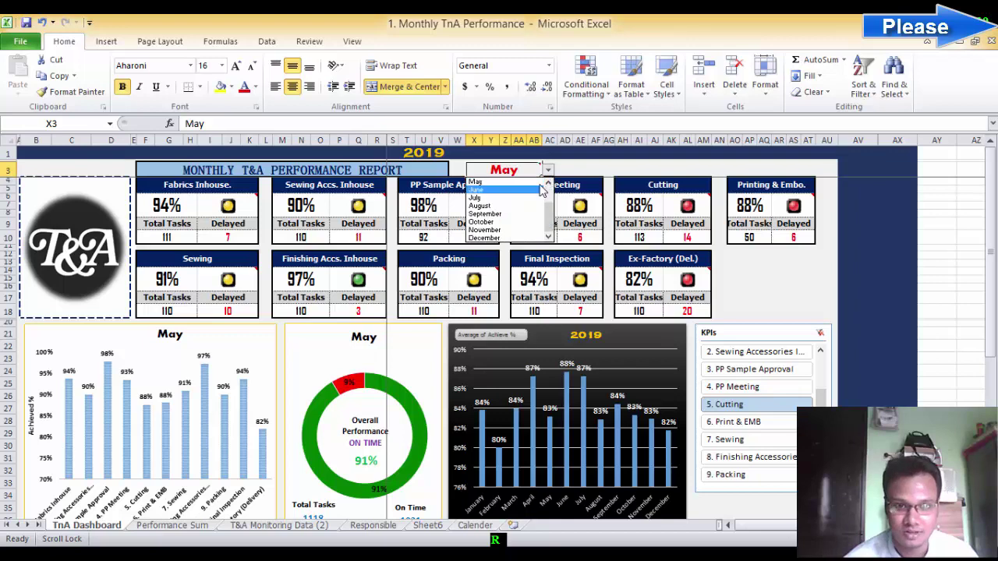
pyautogui.click(484, 202)
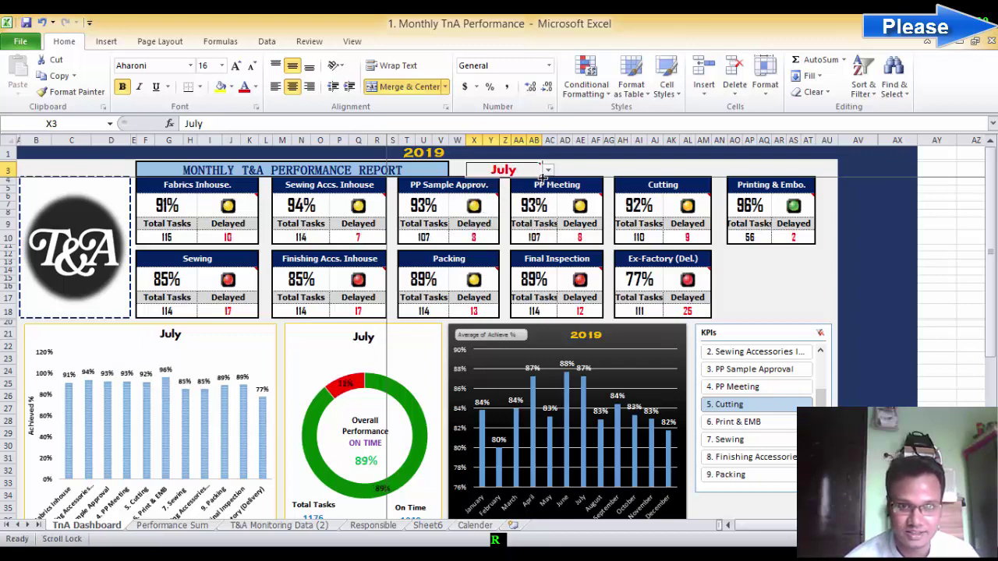
pyautogui.click(548, 170)
pyautogui.click(479, 206)
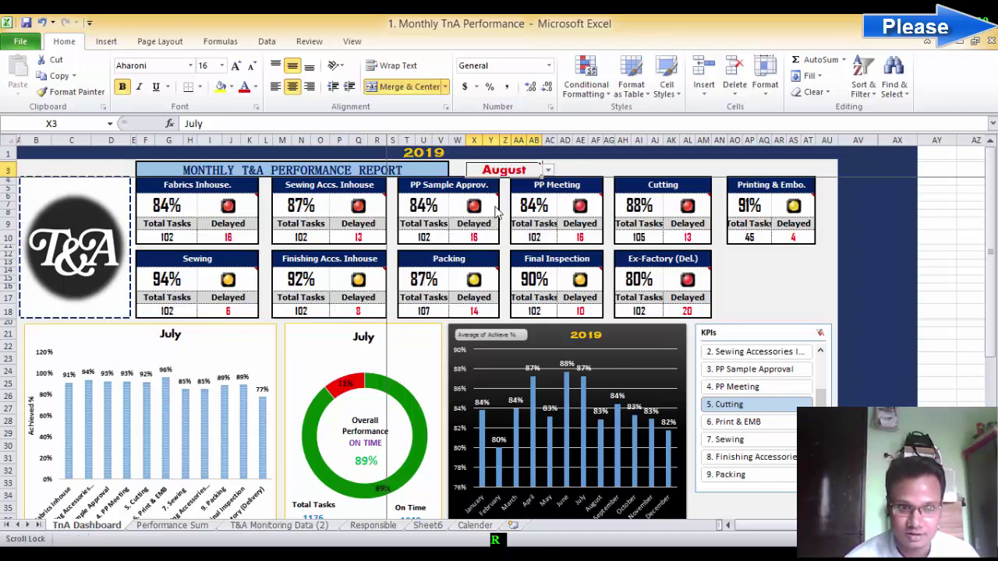
pyautogui.scroll(-1, 493, 262)
pyautogui.scroll(1, 493, 262)
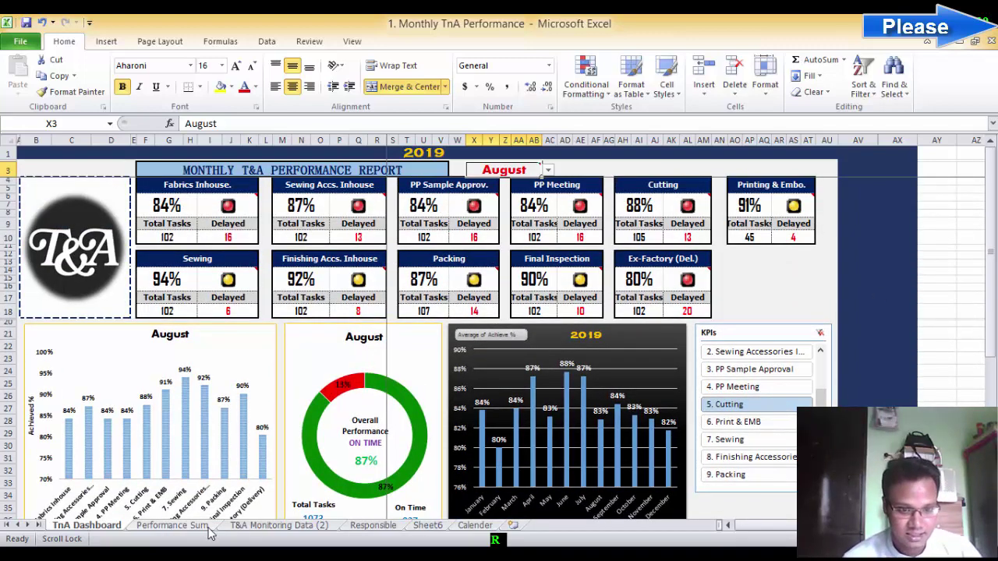
# Step: View the T&A Monitoring Data (2) and Performance Sum sheets, then return to TnA Dashboard
pyautogui.click(246, 516)
pyautogui.click(275, 527)
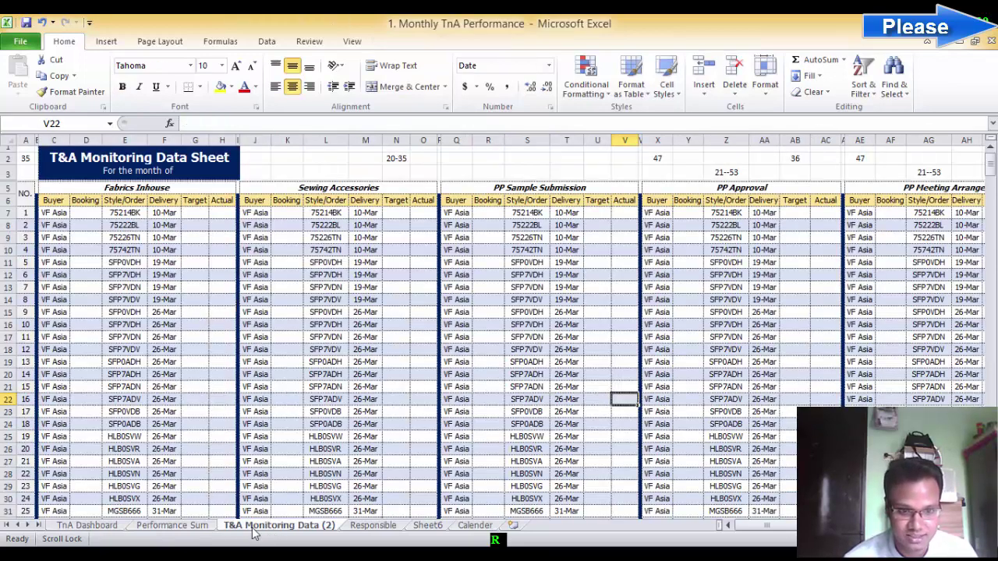
pyautogui.click(171, 527)
pyautogui.click(102, 524)
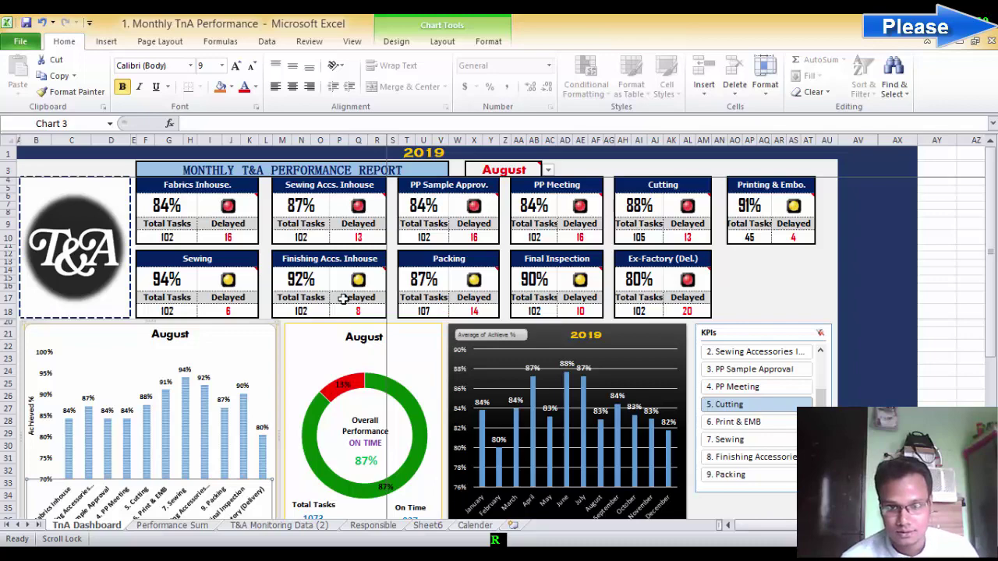
pyautogui.click(750, 279)
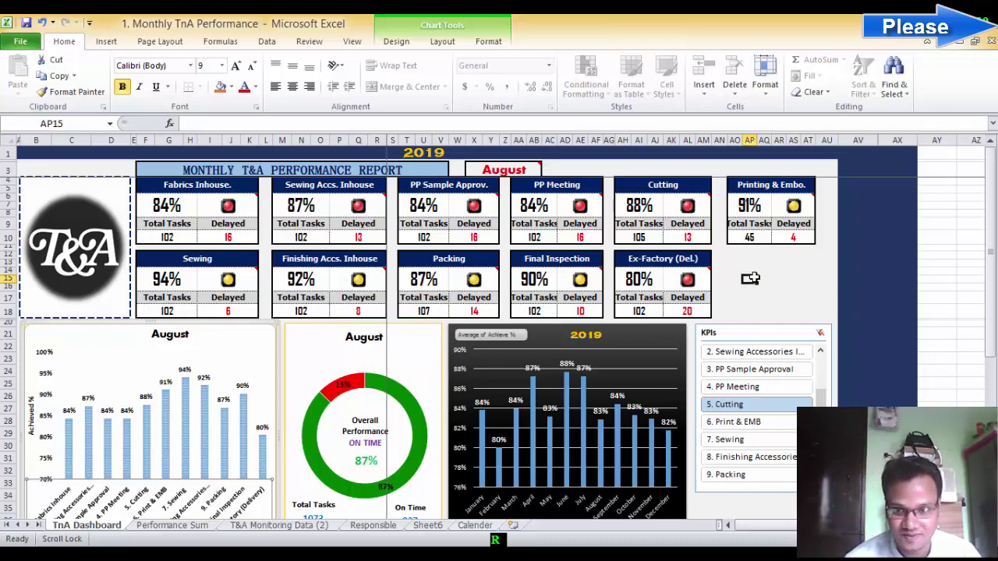
# Step: Switch to the Bulletin workbook's Format sheet
pyautogui.hotkey('ctrl', 'Tab')
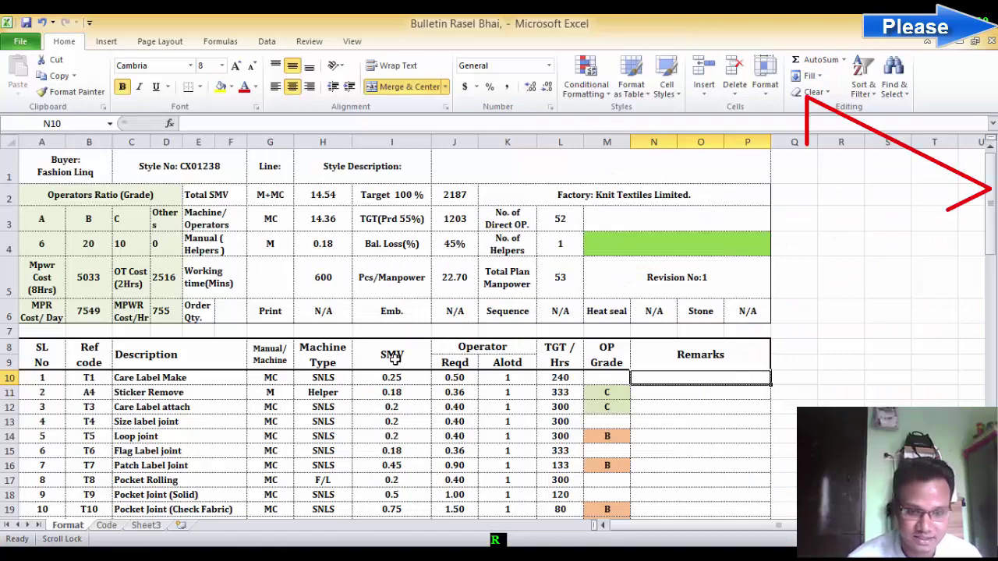
pyautogui.scroll(-6, 312, 352)
pyautogui.scroll(-2, 309, 352)
pyautogui.scroll(8, 309, 352)
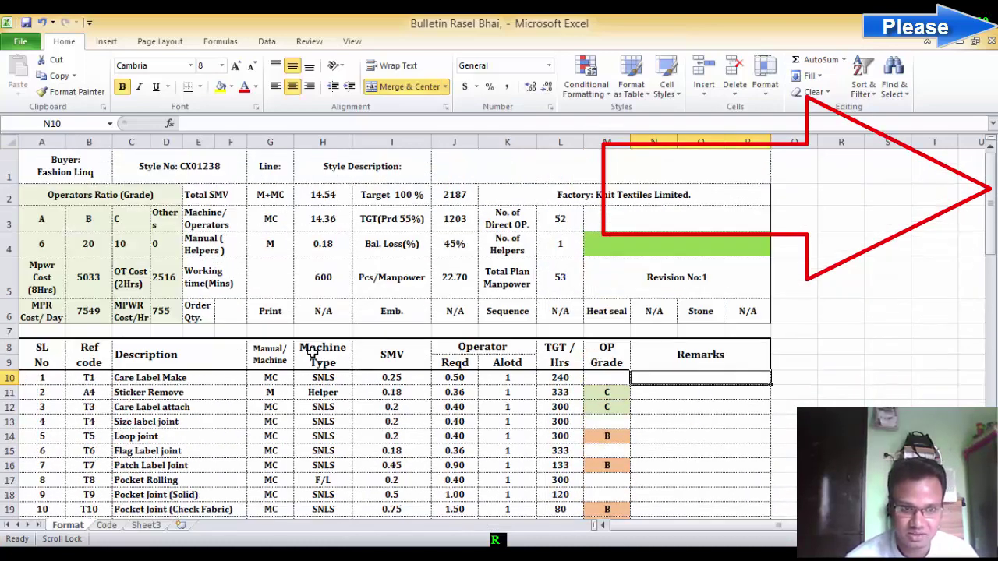
# Step: Inspect the header formulas in G5, G6, H4, H5, the pieces-per-manpower cells and L5
pyautogui.click(273, 305)
pyautogui.click(278, 291)
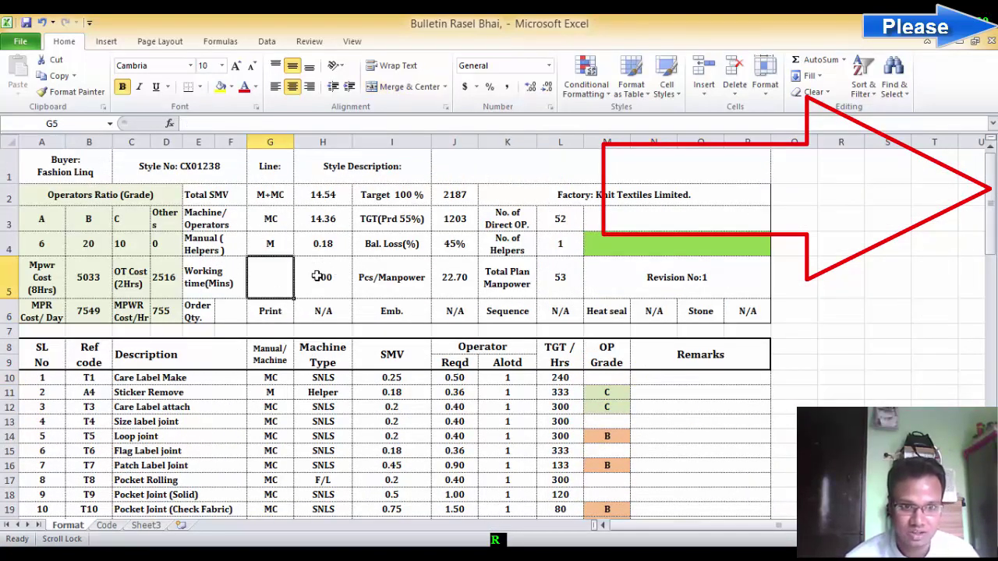
pyautogui.click(317, 277)
pyautogui.click(315, 245)
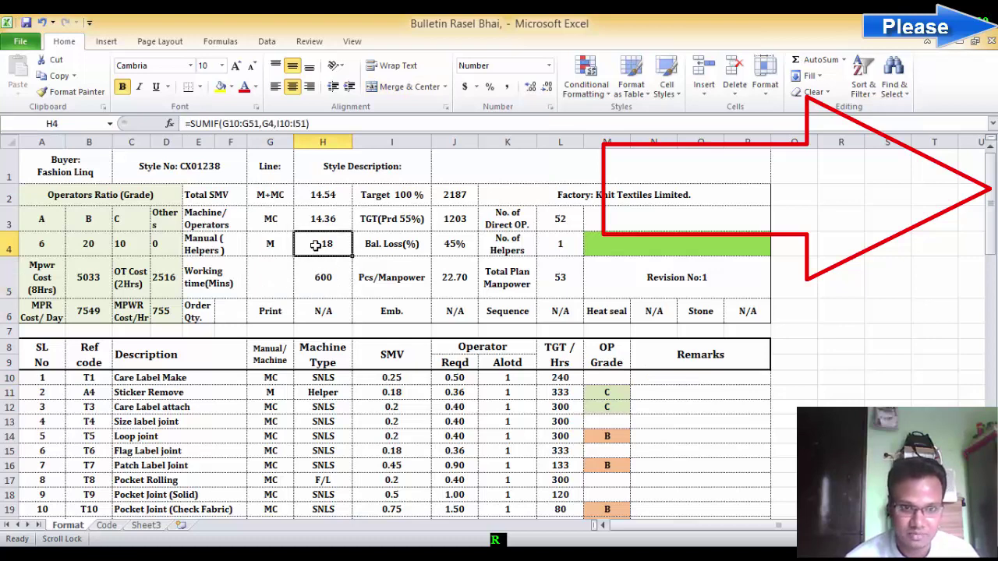
pyautogui.click(347, 296)
pyautogui.click(421, 292)
pyautogui.click(452, 286)
pyautogui.click(566, 281)
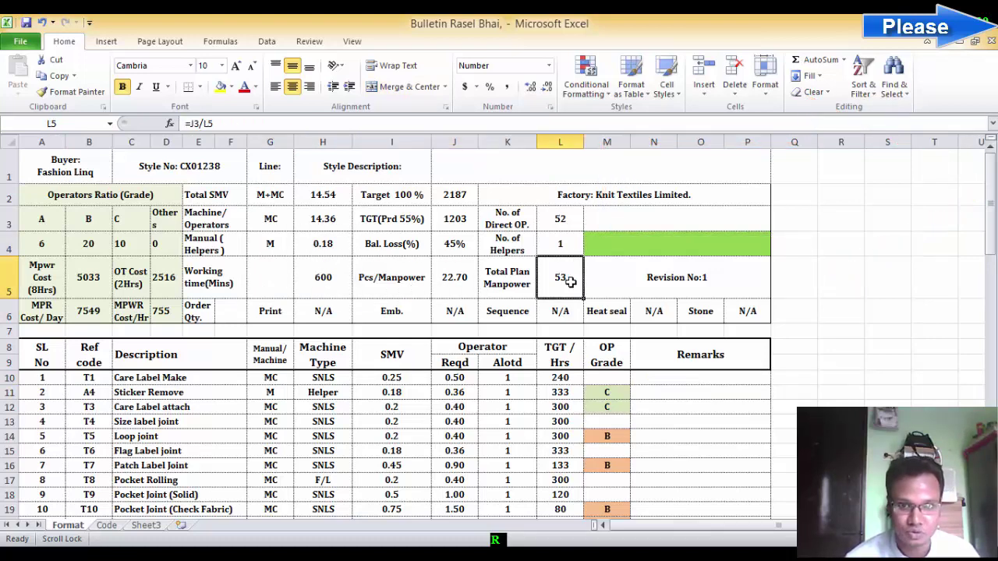
pyautogui.click(596, 283)
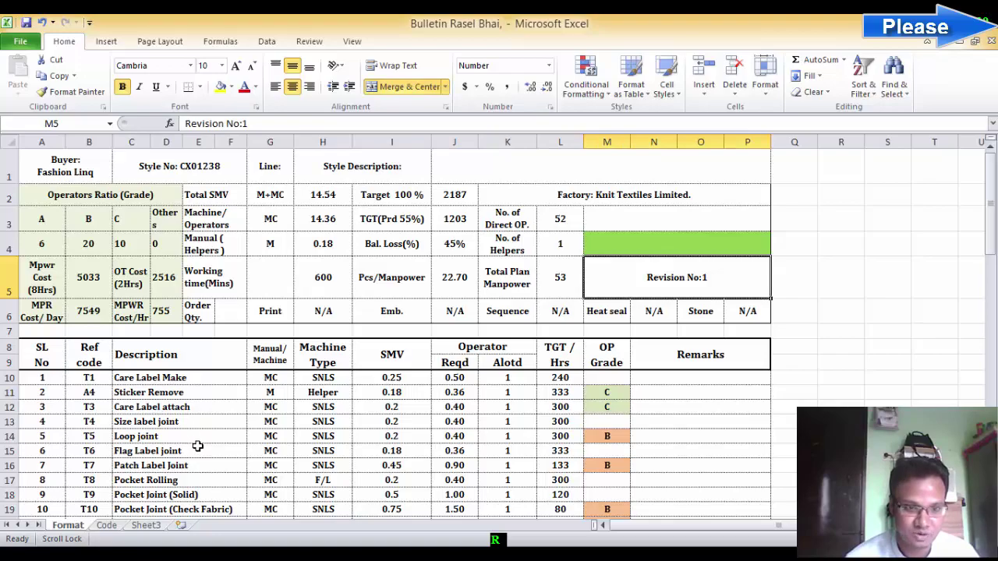
# Step: Switch to the Code sheet and select the Pocket Joint (Solid) entry
pyautogui.click(106, 526)
pyautogui.scroll(6, 338, 419)
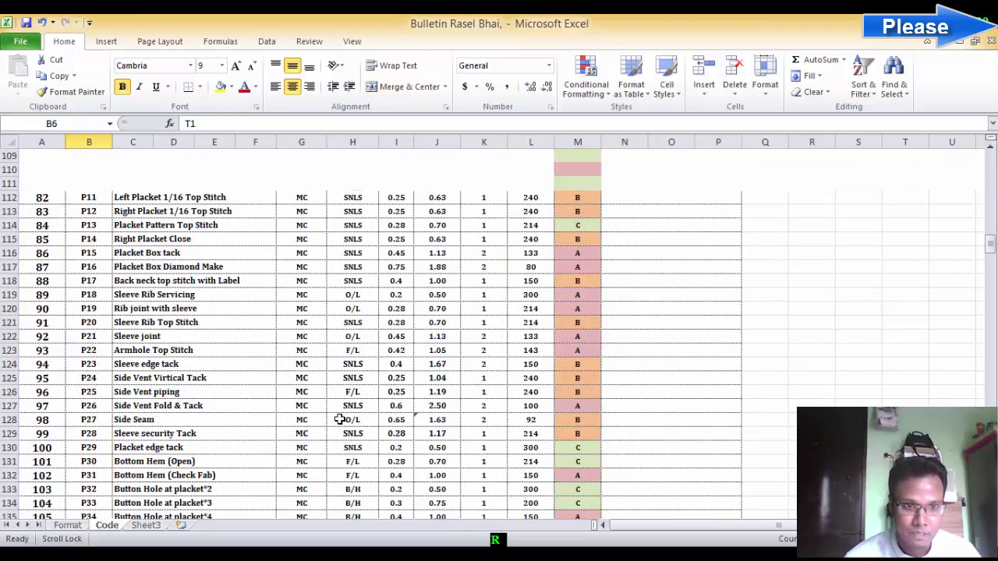
pyautogui.scroll(8, 338, 419)
pyautogui.scroll(3, 248, 476)
pyautogui.scroll(6, 195, 476)
pyautogui.scroll(9, 147, 478)
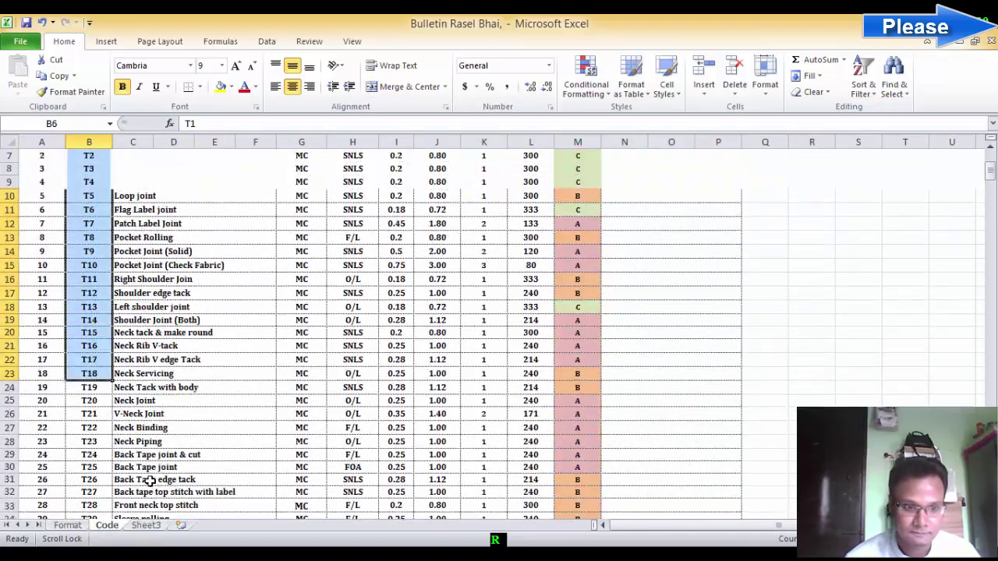
pyautogui.scroll(1, 171, 436)
pyautogui.click(211, 353)
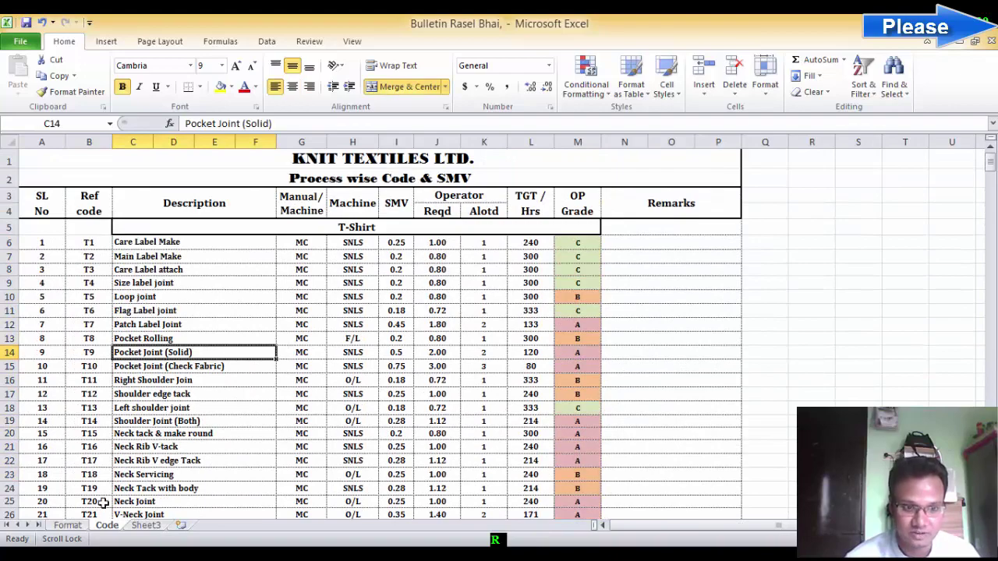
# Step: Scroll through the T-Shirt, Polo and Hoody code sections, then return to the top
pyautogui.scroll(-4, 83, 310)
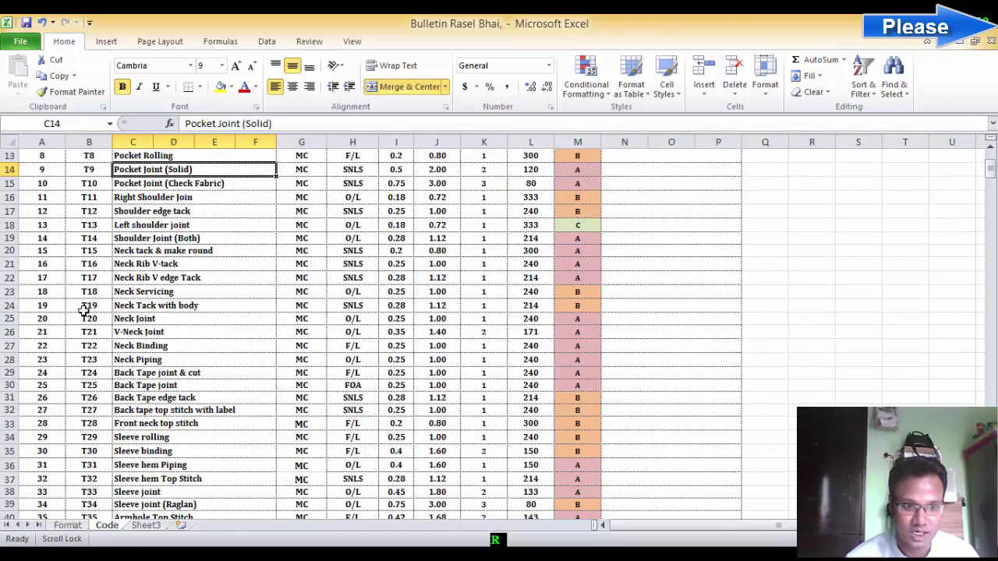
pyautogui.scroll(-7, 84, 312)
pyautogui.scroll(-9, 83, 312)
pyautogui.scroll(-2, 123, 332)
pyautogui.scroll(-7, 124, 332)
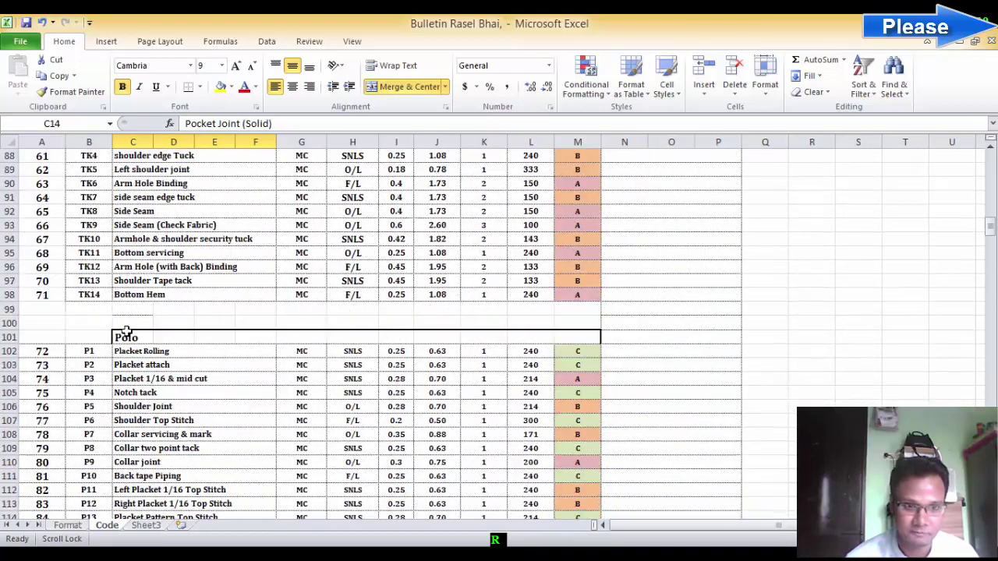
pyautogui.scroll(-11, 125, 332)
pyautogui.scroll(-7, 125, 331)
pyautogui.scroll(-10, 127, 332)
pyautogui.scroll(-13, 127, 332)
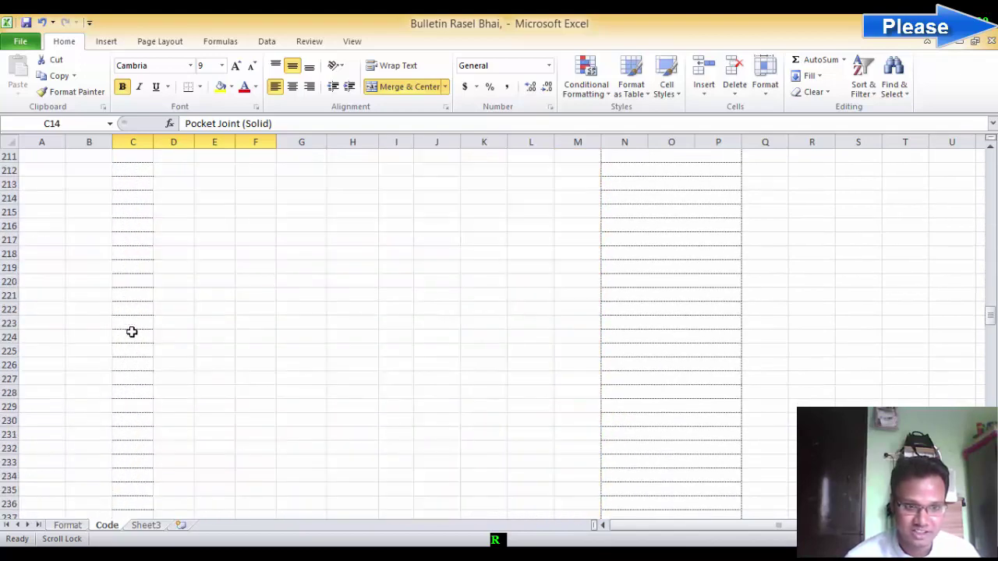
pyautogui.scroll(1, 133, 330)
pyautogui.scroll(11, 133, 330)
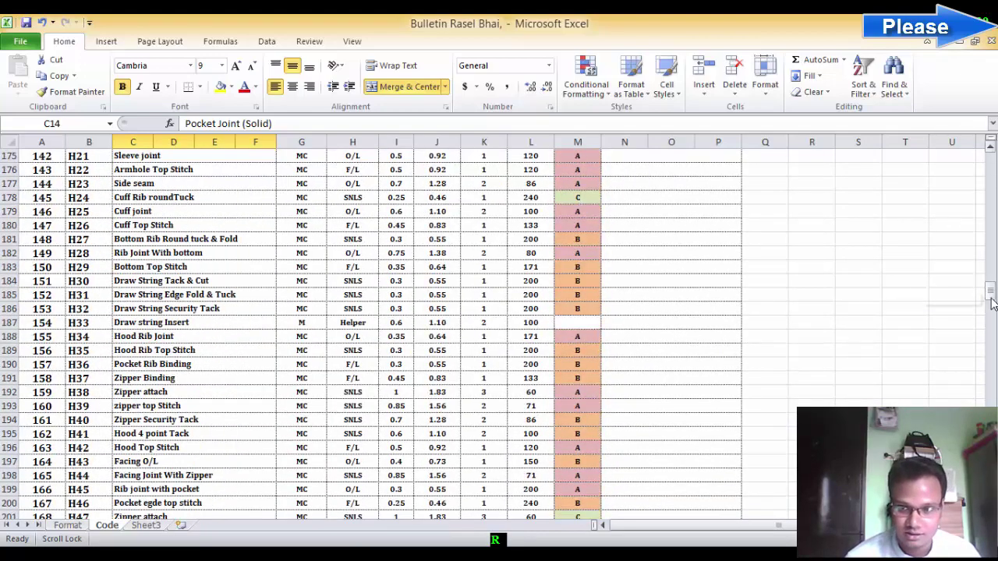
pyautogui.moveTo(991, 294); pyautogui.dragTo(991, 156)
# Step: Select ref codes B11:B17 on the Format sheet and delete them
pyautogui.click(67, 526)
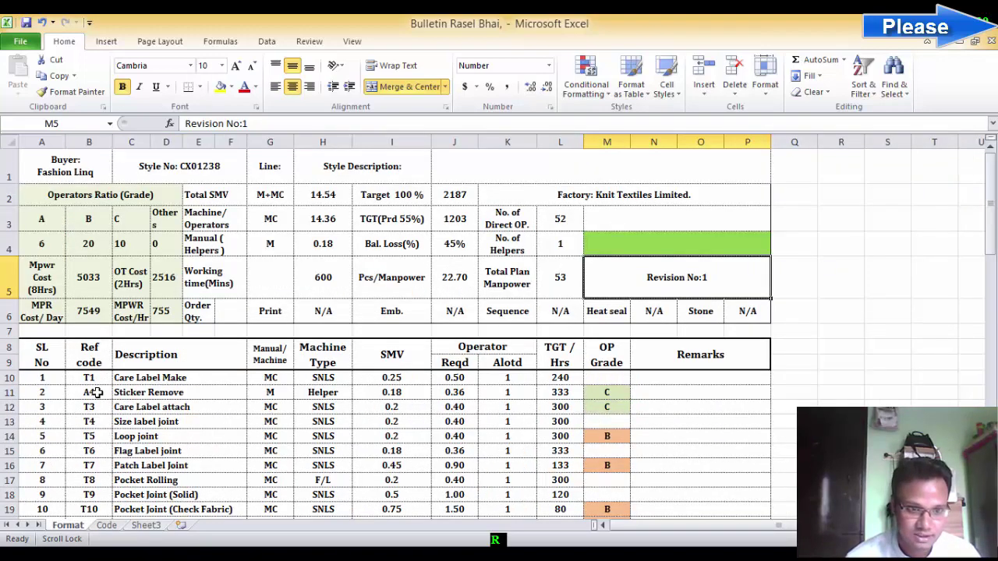
pyautogui.scroll(-1, 96, 392)
pyautogui.scroll(1, 107, 337)
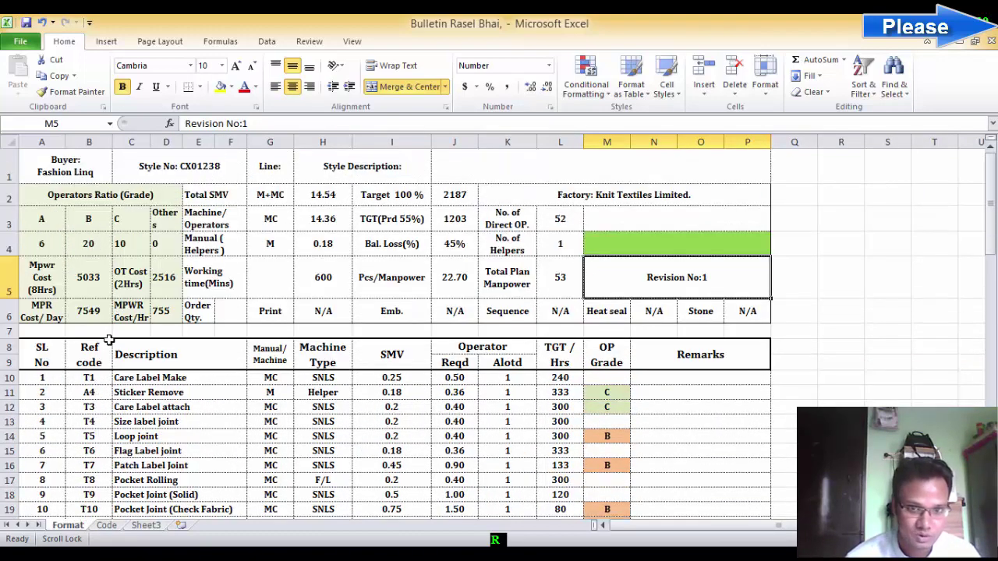
pyautogui.moveTo(78, 375); pyautogui.dragTo(96, 503)
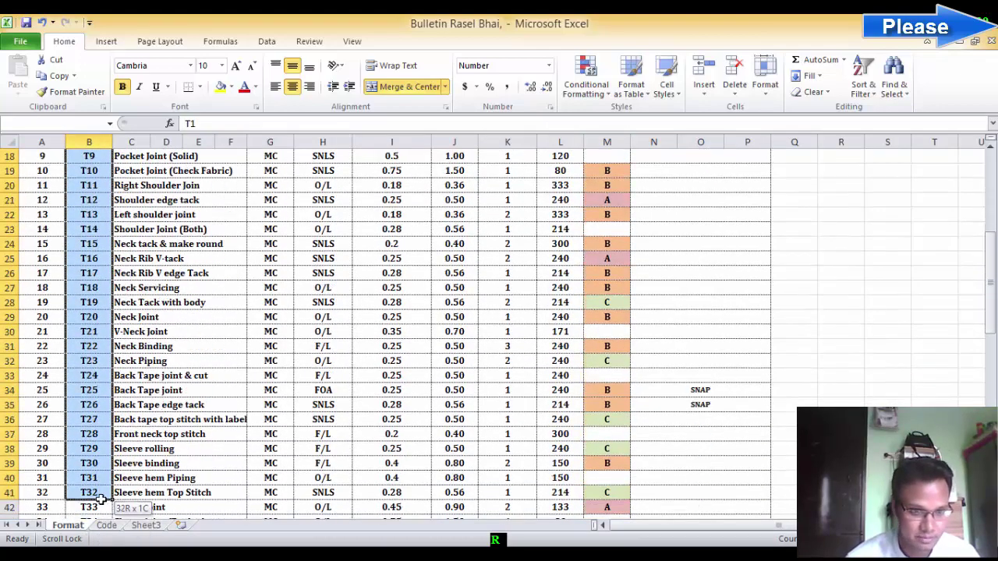
pyautogui.moveTo(96, 503); pyautogui.dragTo(101, 419)
pyautogui.scroll(6, 101, 419)
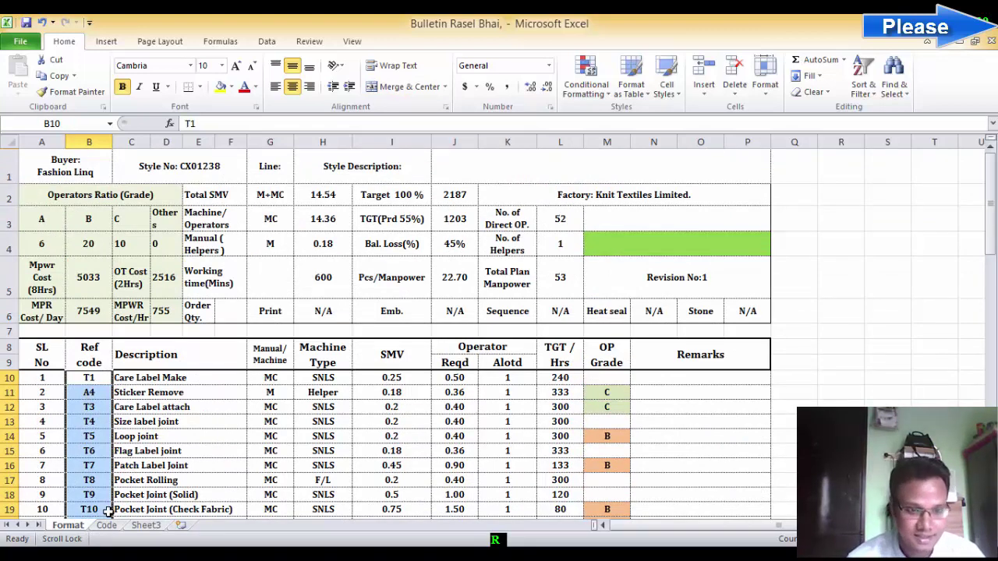
pyautogui.moveTo(88, 392); pyautogui.dragTo(89, 481)
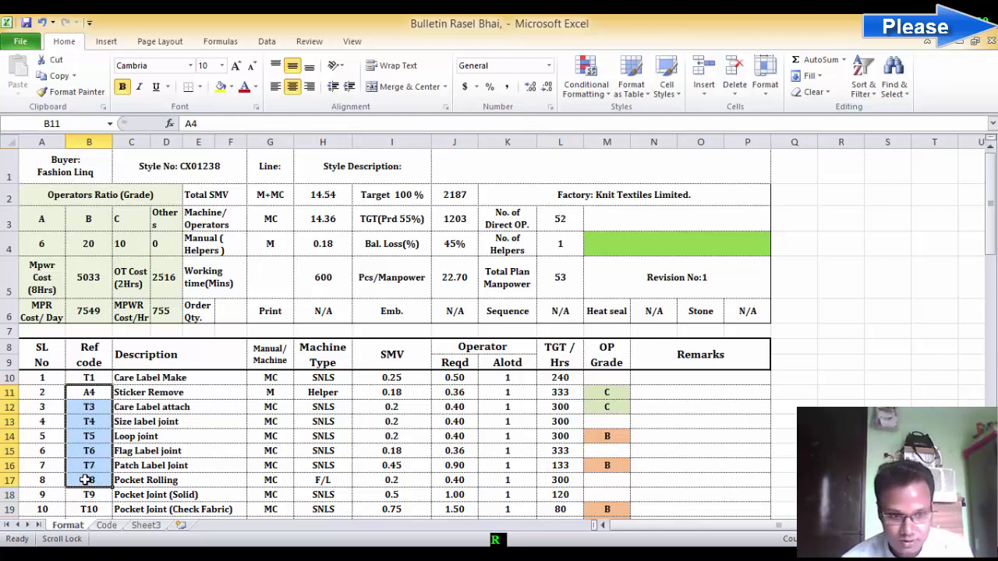
pyautogui.press('Delete')
# Step: Clear the ref codes from B10 down and enter A1 in B11 to pull Thread Cut
pyautogui.moveTo(89, 377)
pyautogui.mouseDown()
pyautogui.moveTo(78, 541)
pyautogui.moveTo(92, 538)
pyautogui.mouseUp()
pyautogui.press('Delete')
pyautogui.scroll(2, 324, 316)
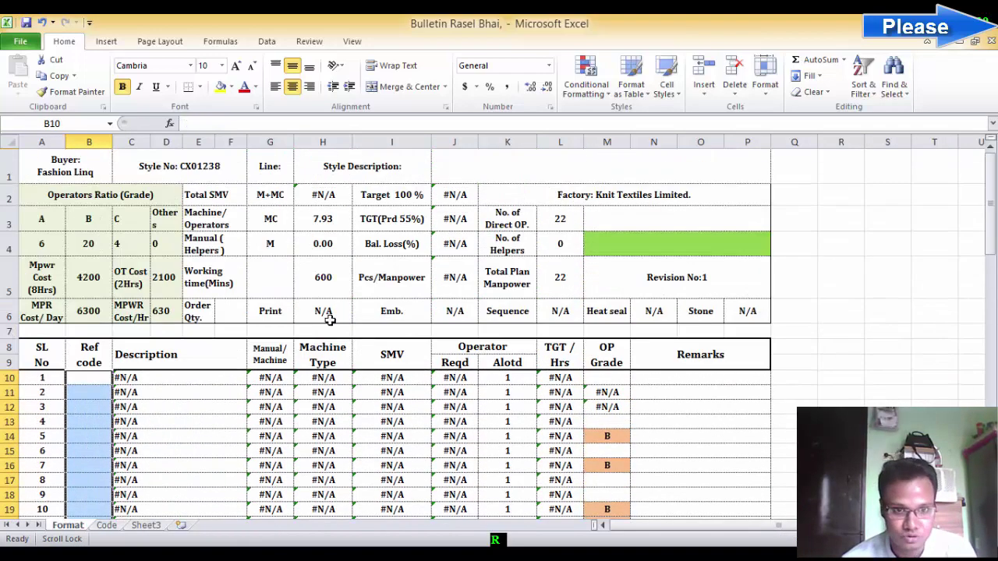
pyautogui.click(81, 378)
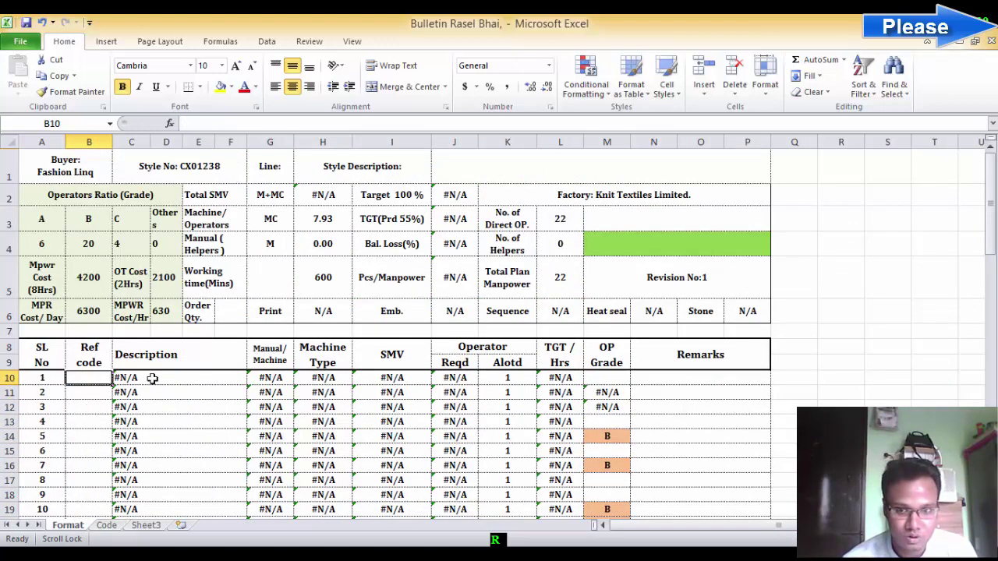
pyautogui.click(82, 392)
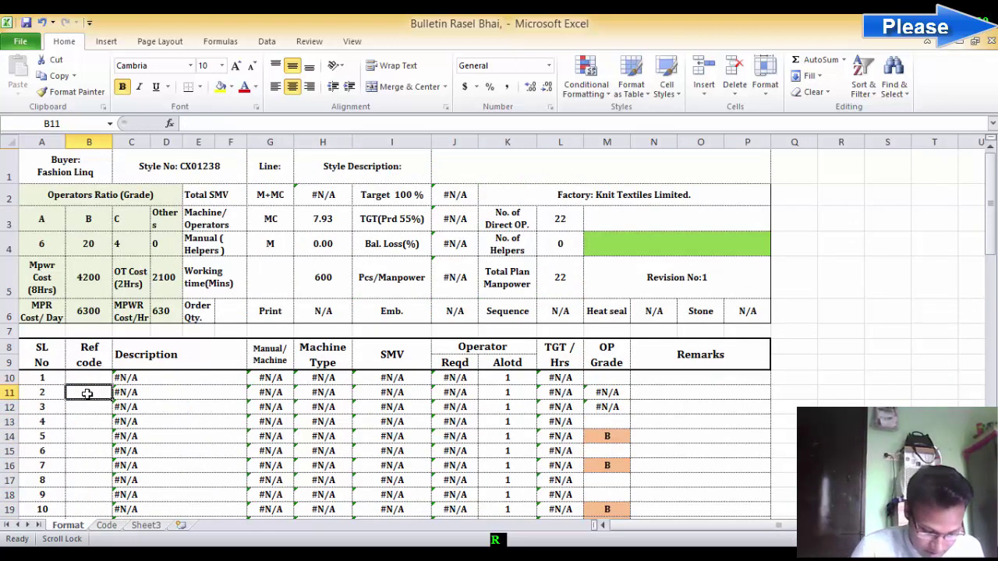
pyautogui.write('A1')
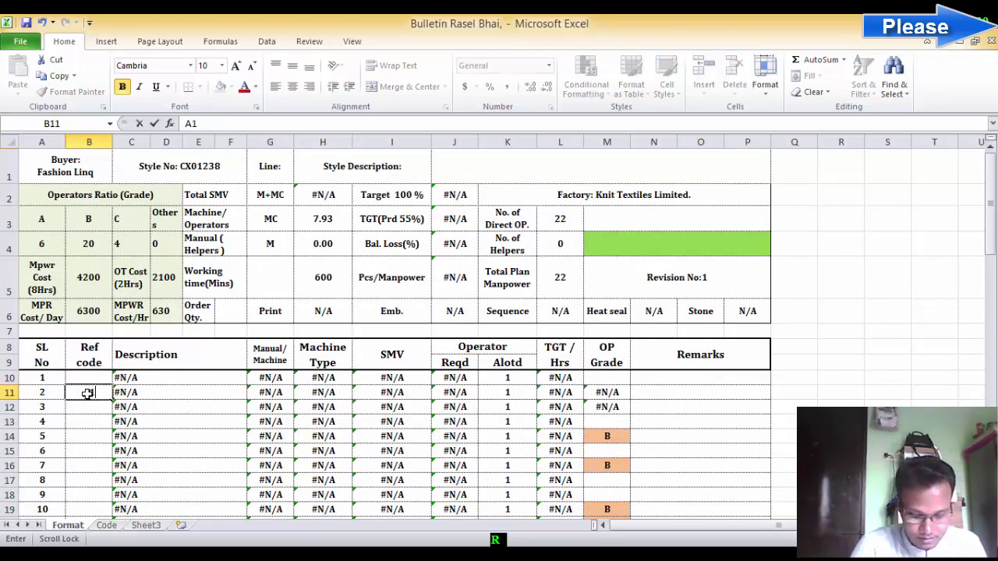
pyautogui.press('Return')
pyautogui.write('\\')
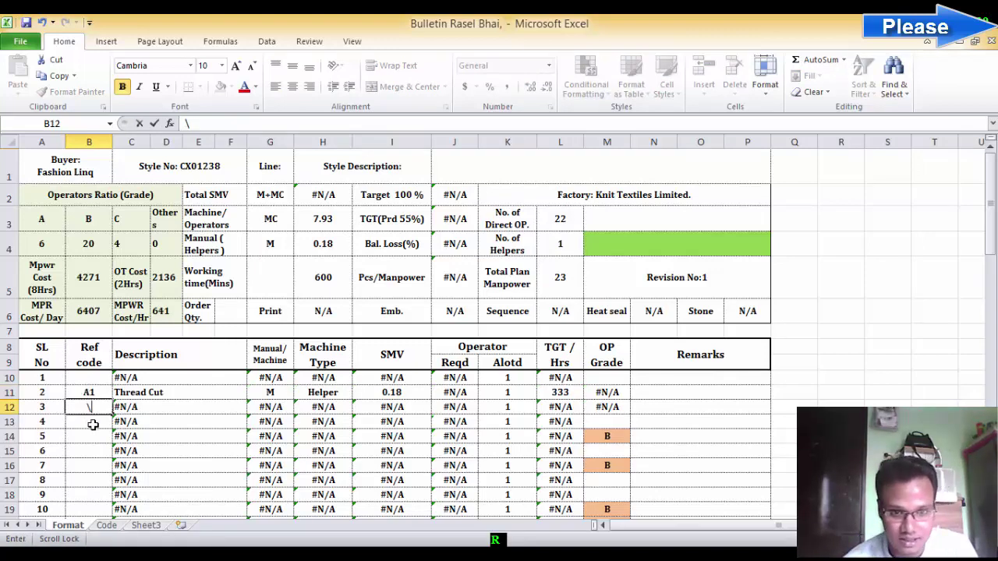
pyautogui.press('Escape')
# Step: Enter t1 in B10 to pull Care Label Make
pyautogui.doubleClick(99, 379)
pyautogui.write('t12')
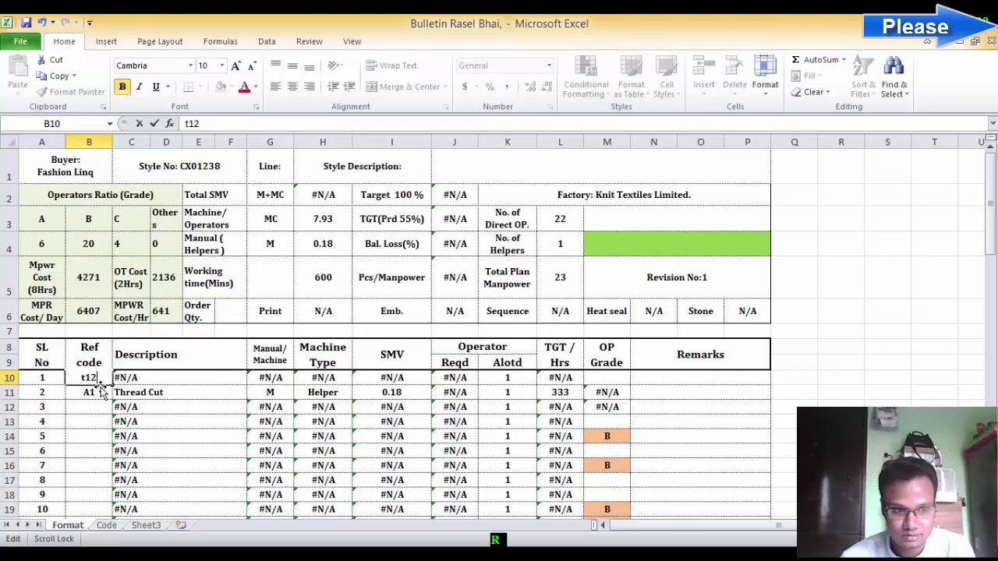
pyautogui.press('BackSpace')
pyautogui.press('BackSpace')
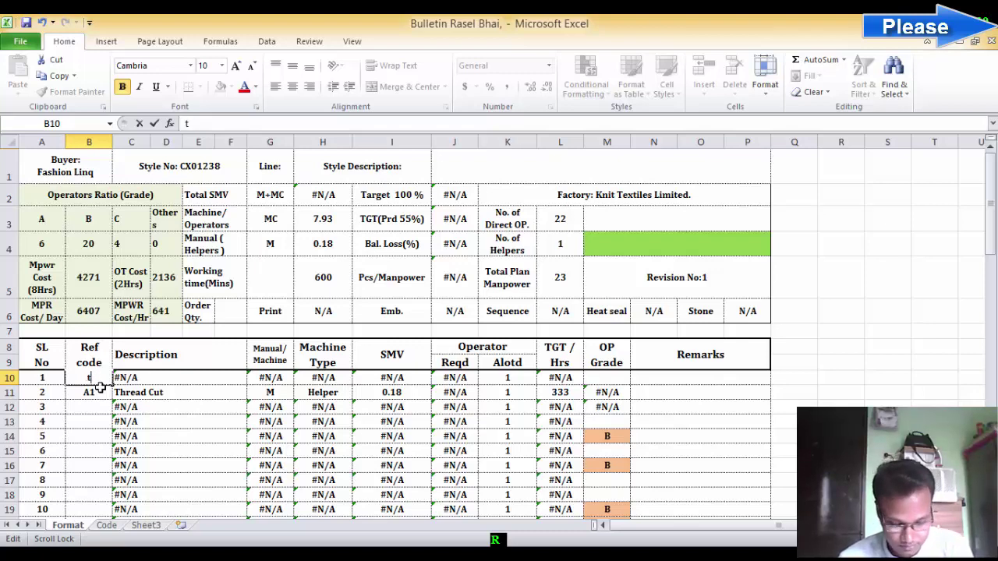
pyautogui.write('1')
pyautogui.press('Return')
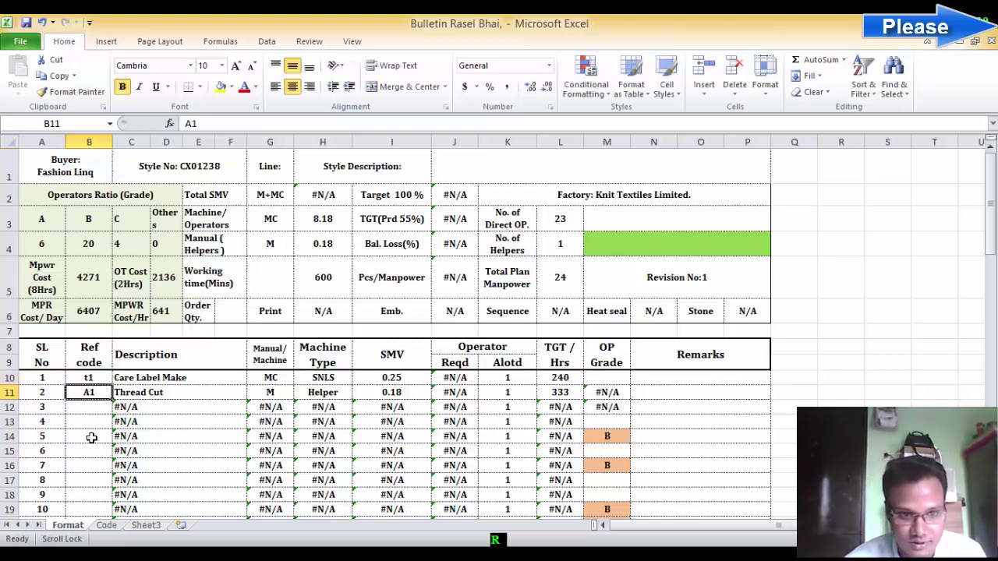
pyautogui.click(101, 404)
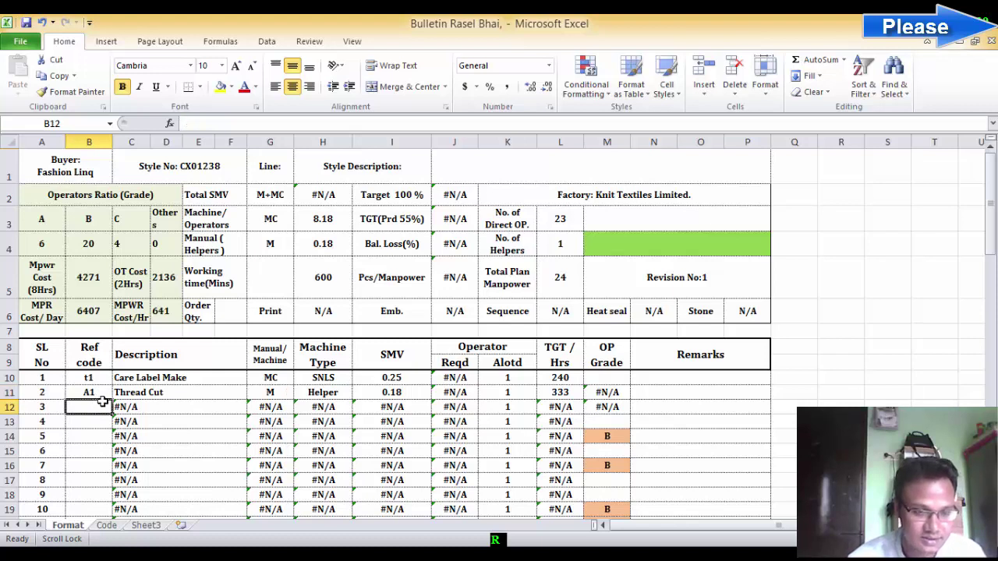
# Step: Undo the edits to restore the original ref codes T1, A4, T3–T10
pyautogui.click(44, 23)
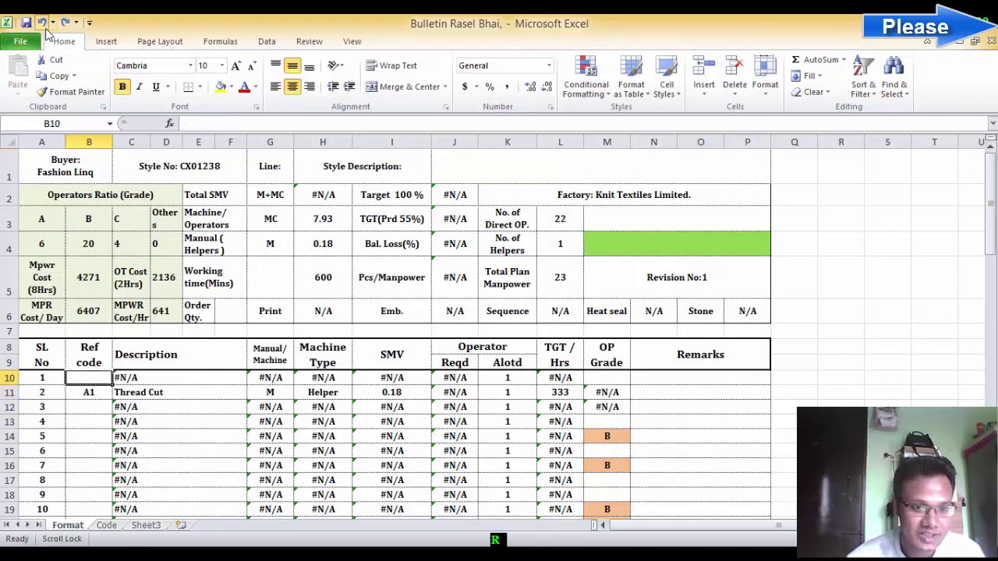
pyautogui.click(44, 23)
pyautogui.click(43, 23)
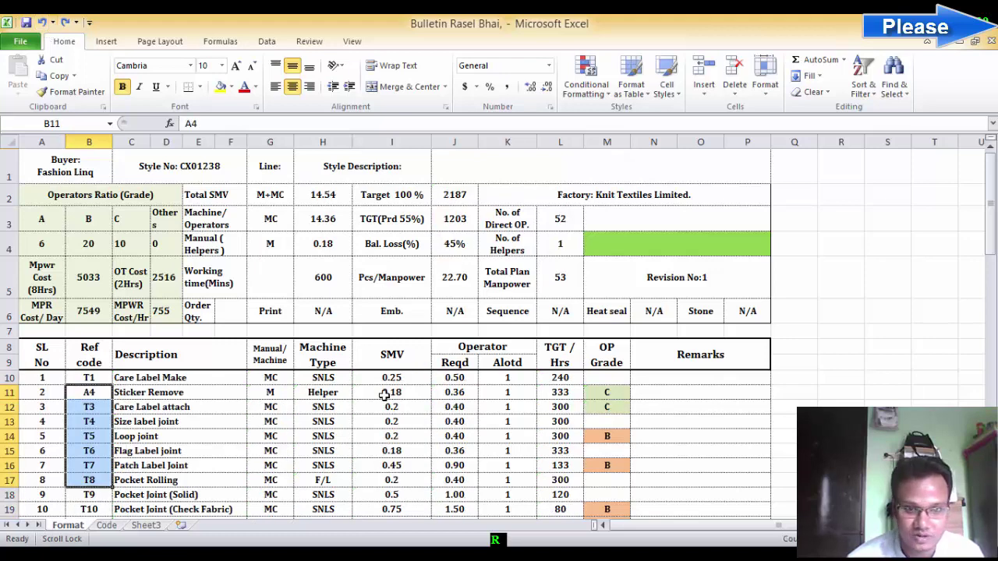
pyautogui.moveTo(282, 379); pyautogui.dragTo(548, 512)
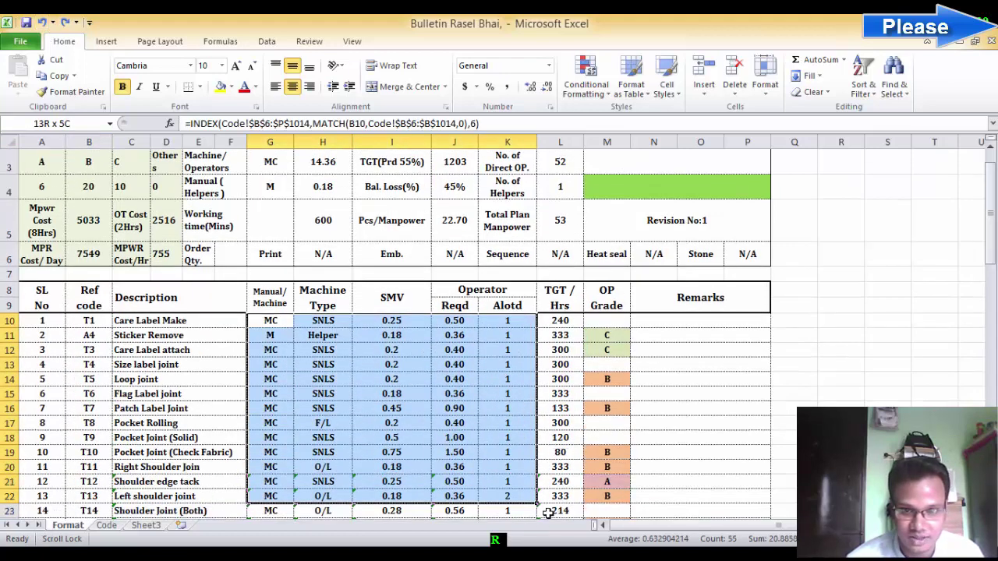
pyautogui.scroll(-6, 527, 395)
pyautogui.scroll(-3, 521, 375)
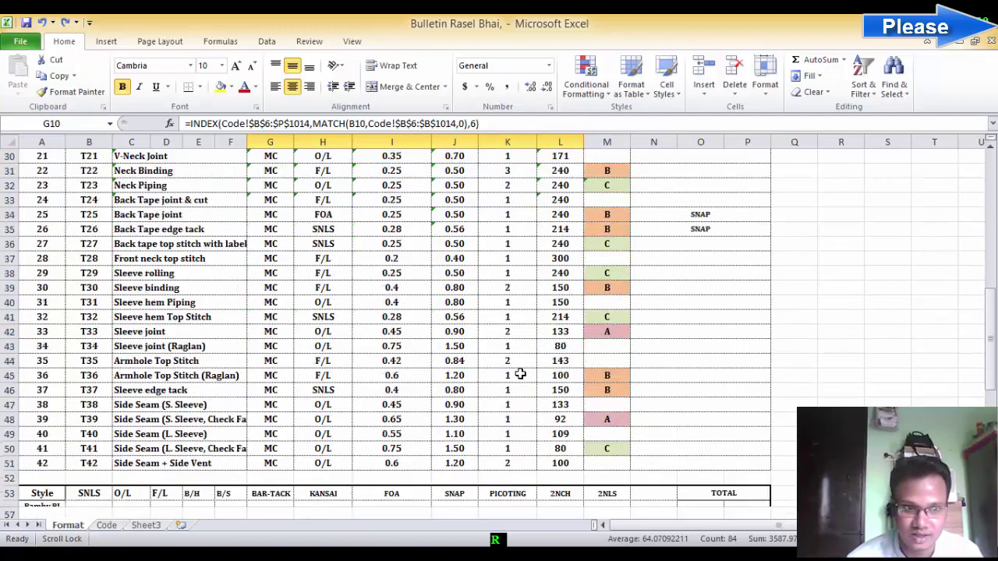
pyautogui.scroll(10, 520, 375)
pyautogui.click(270, 277)
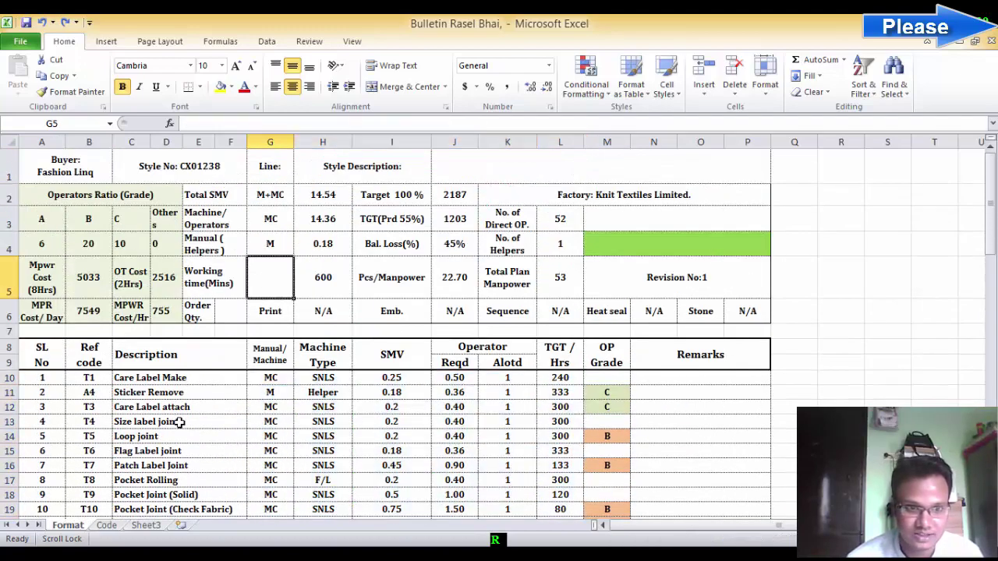
pyautogui.scroll(-1, 181, 419)
pyautogui.scroll(-4, 183, 417)
pyautogui.scroll(-3, 187, 413)
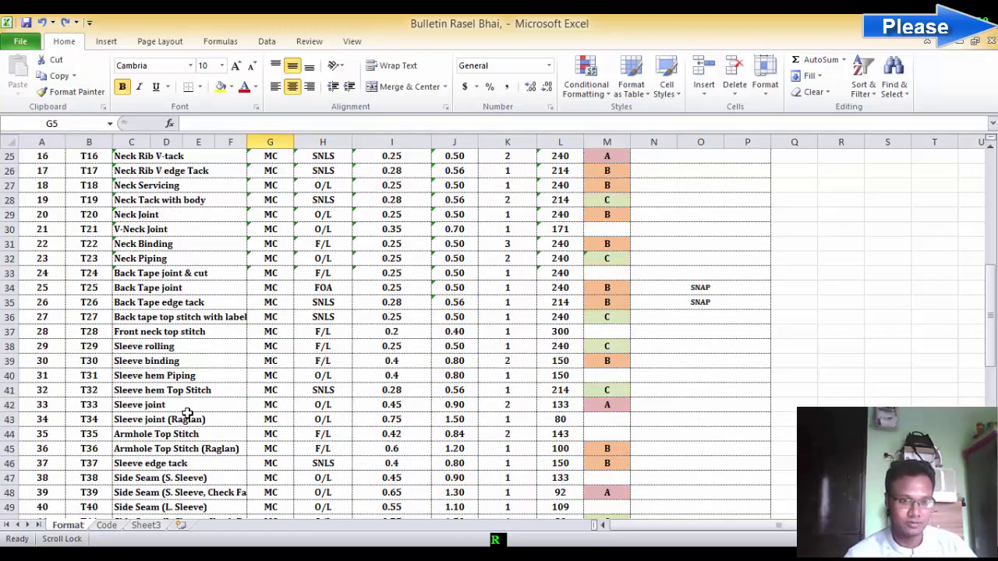
pyautogui.scroll(-4, 187, 414)
pyautogui.click(106, 526)
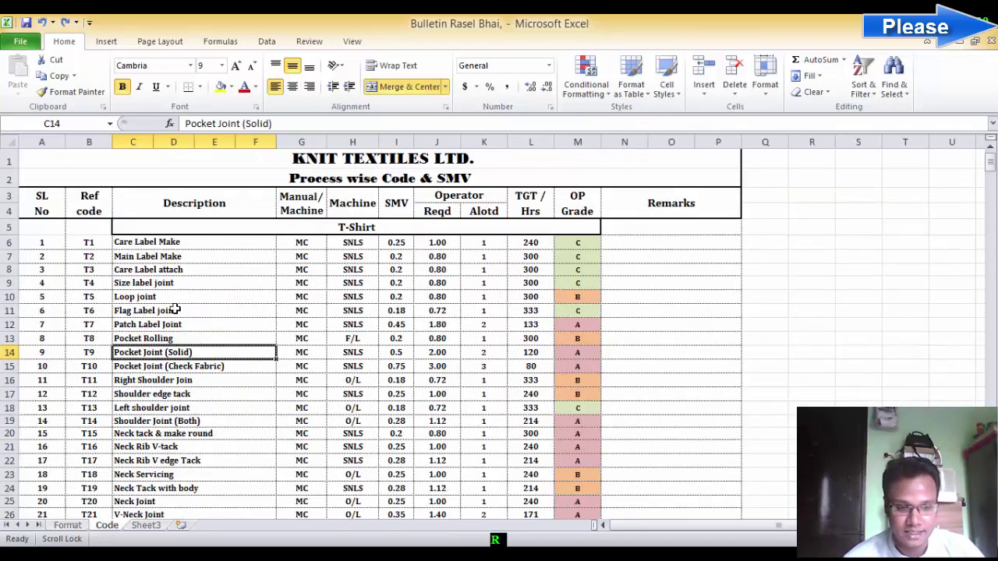
pyautogui.scroll(-2, 185, 319)
pyautogui.scroll(2, 196, 335)
pyautogui.click(234, 284)
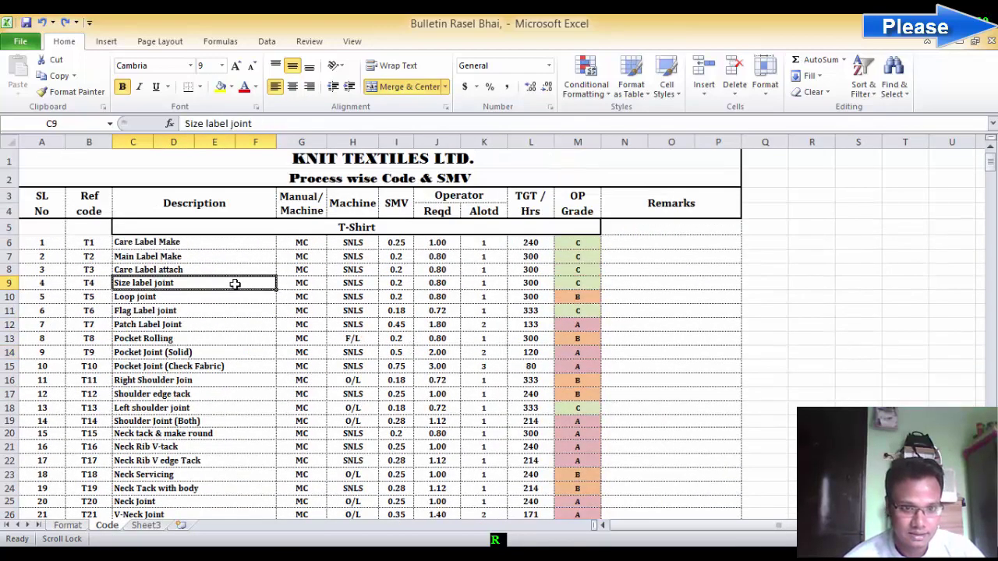
pyautogui.scroll(-3, 179, 375)
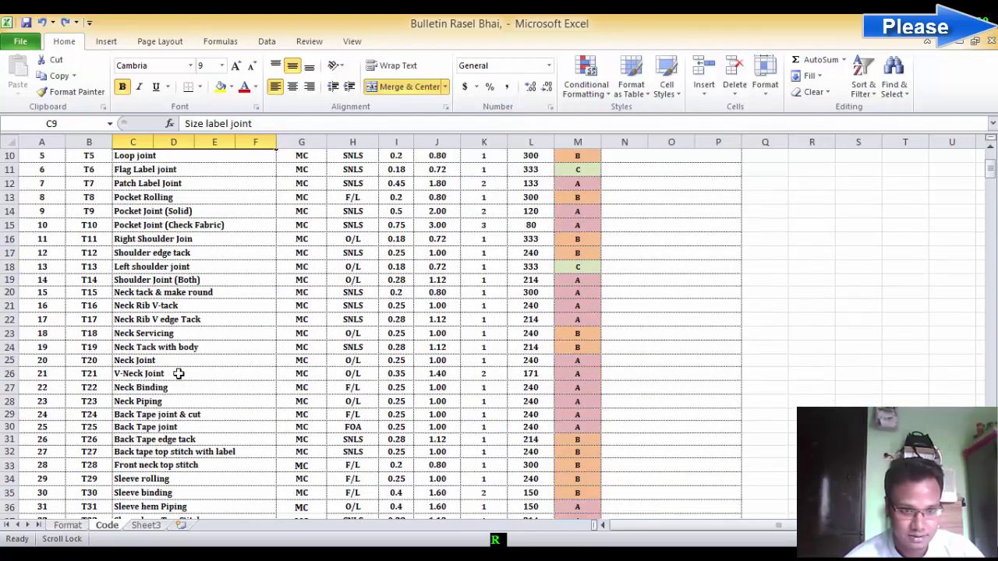
pyautogui.scroll(3, 179, 374)
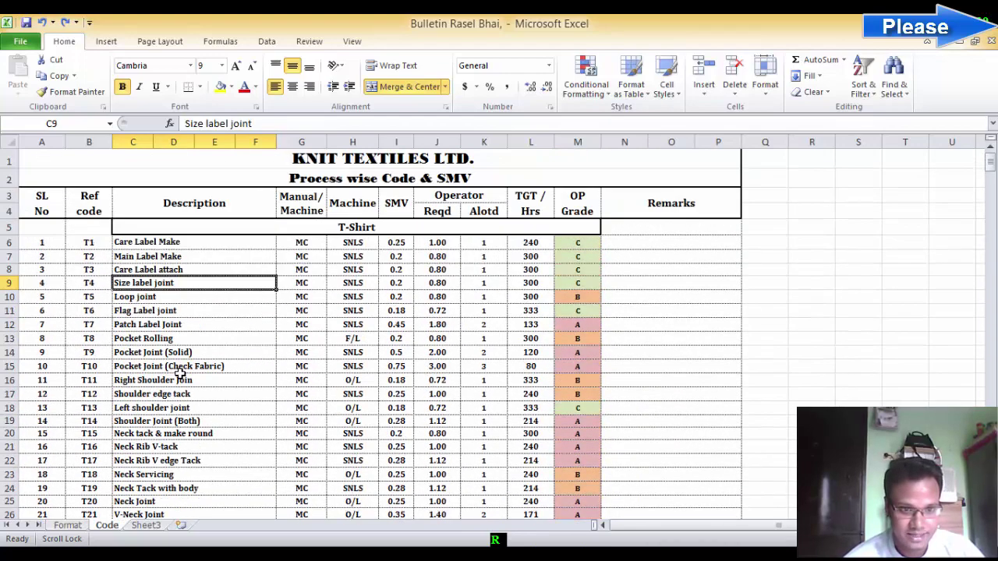
pyautogui.click(225, 327)
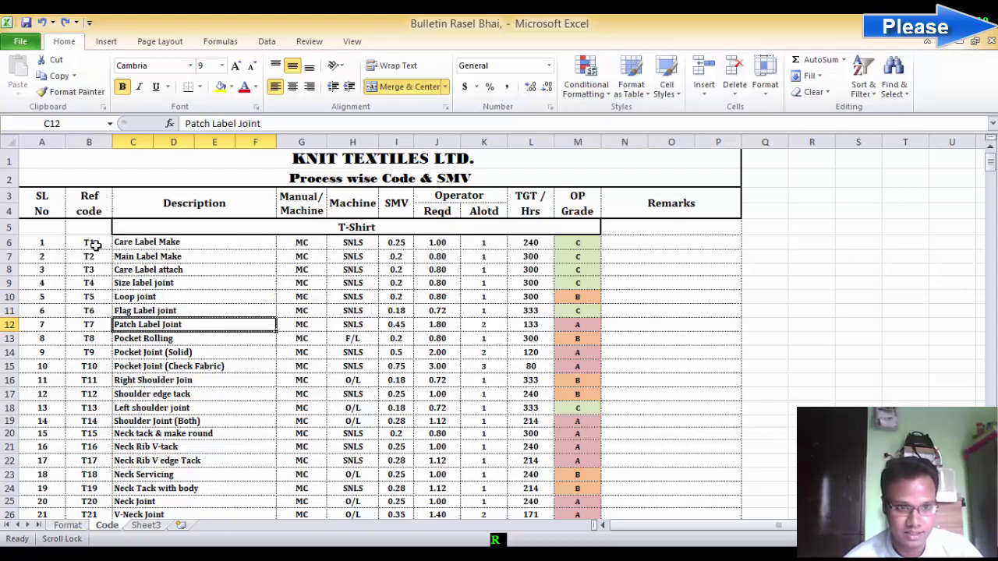
pyautogui.moveTo(92, 244)
pyautogui.mouseDown()
pyautogui.moveTo(555, 496)
pyautogui.moveTo(555, 505)
pyautogui.mouseUp()
pyautogui.click(83, 525)
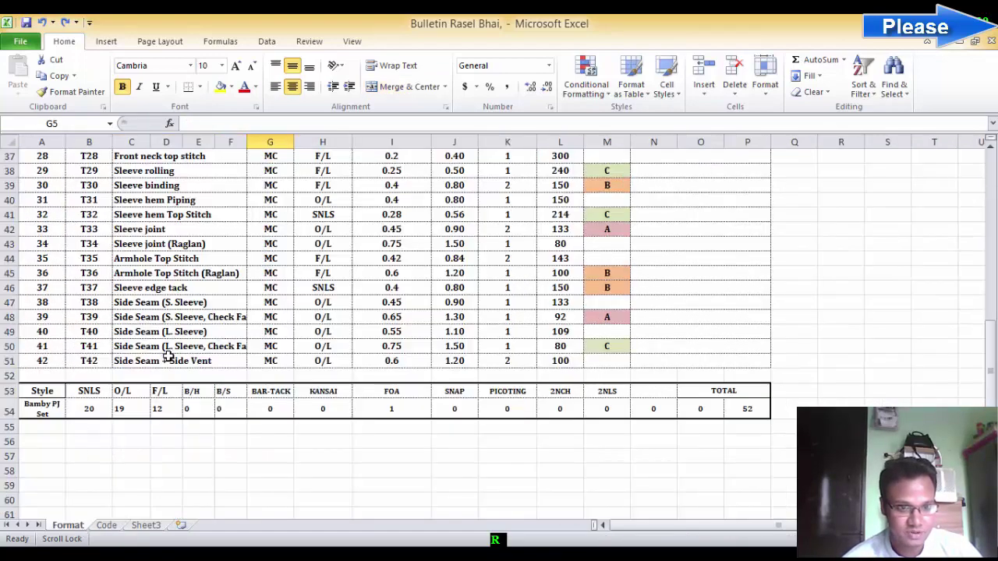
pyautogui.scroll(2, 167, 356)
pyautogui.click(107, 525)
pyautogui.scroll(3, 92, 221)
pyautogui.moveTo(89, 197); pyautogui.dragTo(95, 333)
pyautogui.scroll(3, 95, 340)
pyautogui.click(67, 525)
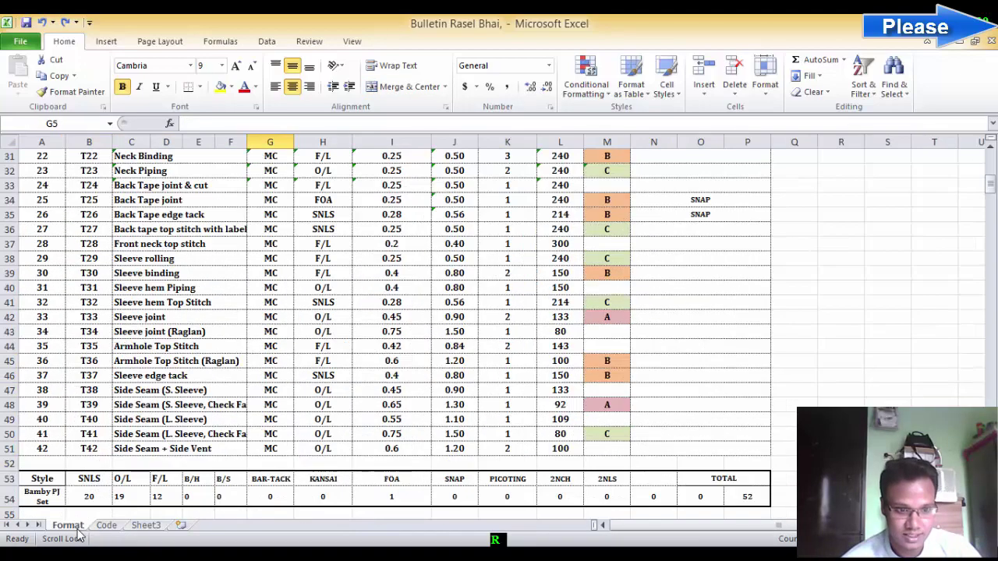
pyautogui.scroll(7, 117, 278)
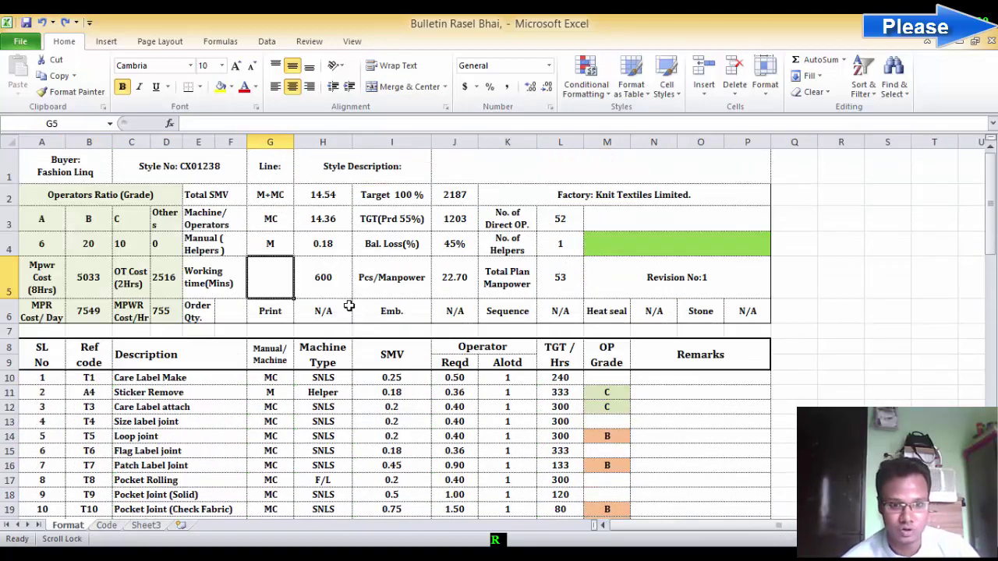
pyautogui.hotkey('alt', 'Tab')
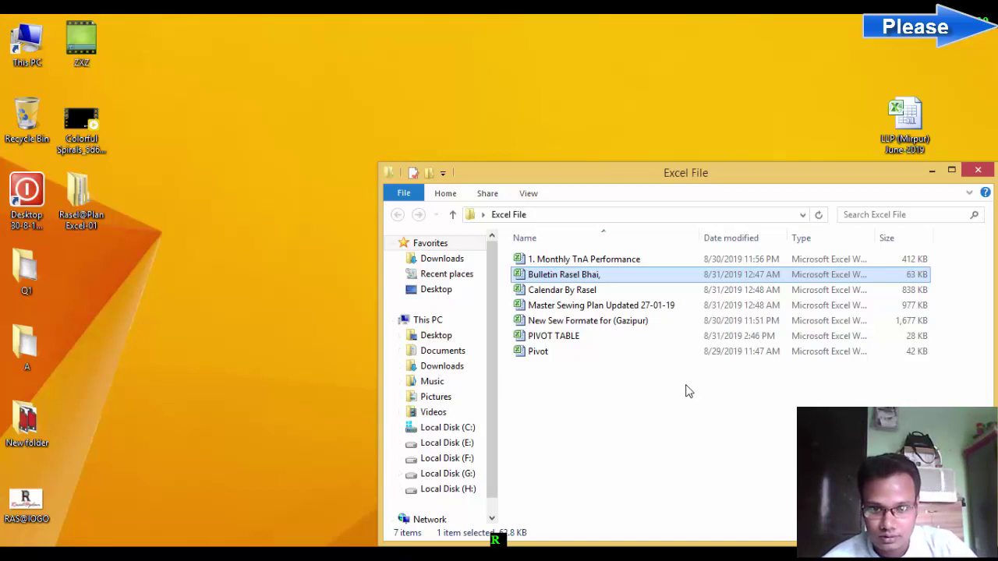
# Step: Open the 'New Sew Formate for (Gazipur)' workbook from the Excel File folder
pyautogui.click(577, 426)
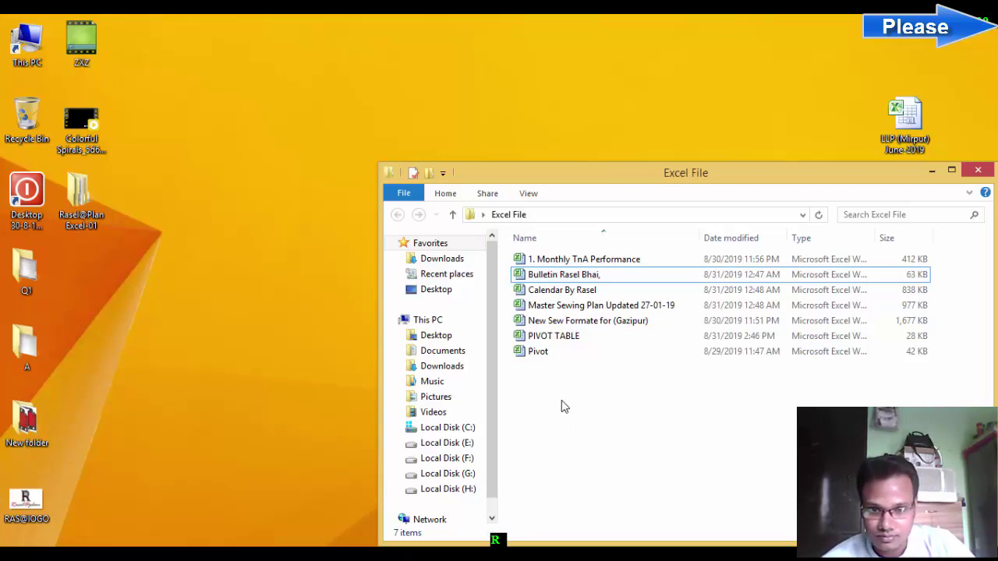
pyautogui.doubleClick(605, 326)
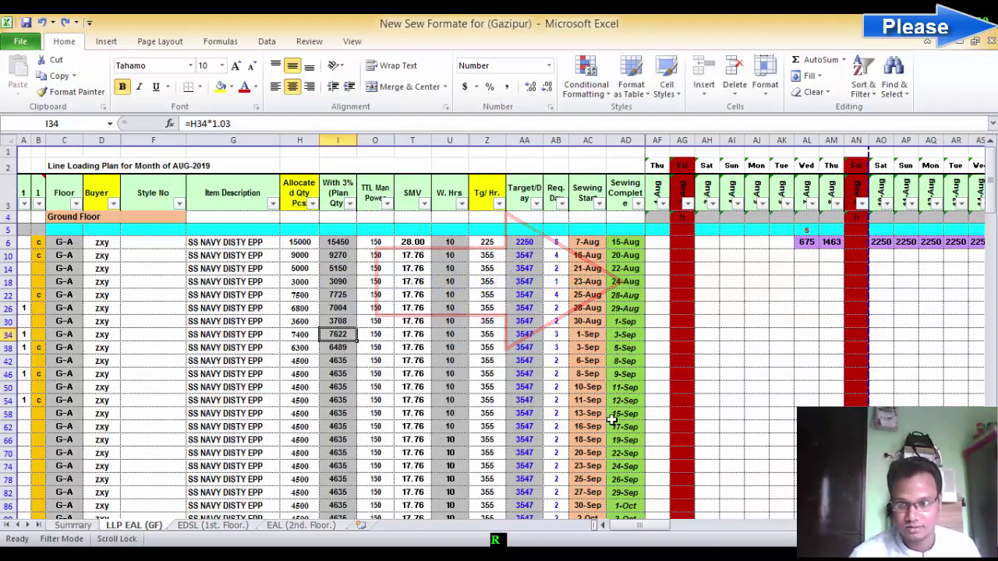
# Step: On LLP EAL (GF), check allocated quantity 15000 in H6 and the sewing start marker in AL5
pyautogui.moveTo(636, 525); pyautogui.dragTo(583, 534)
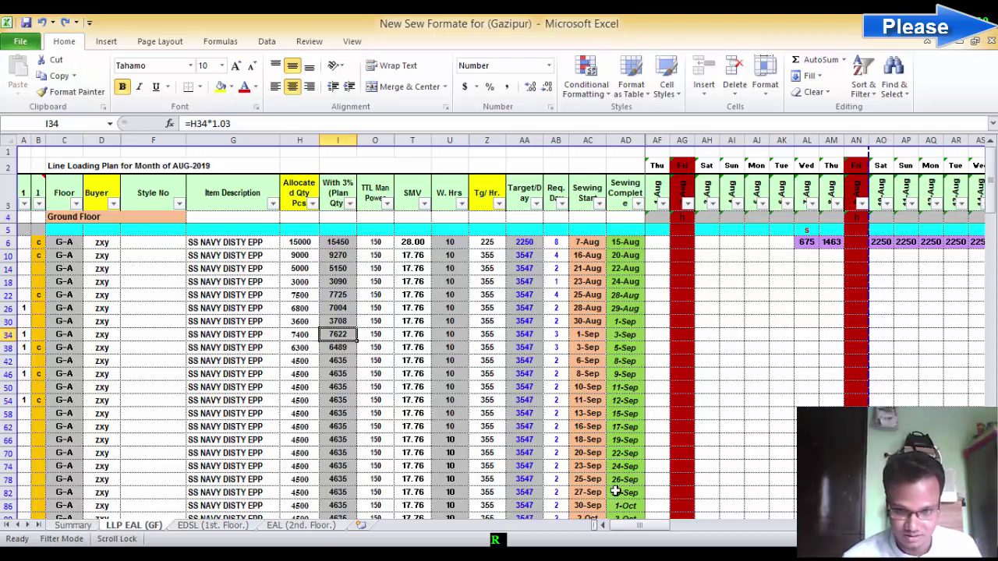
pyautogui.click(310, 243)
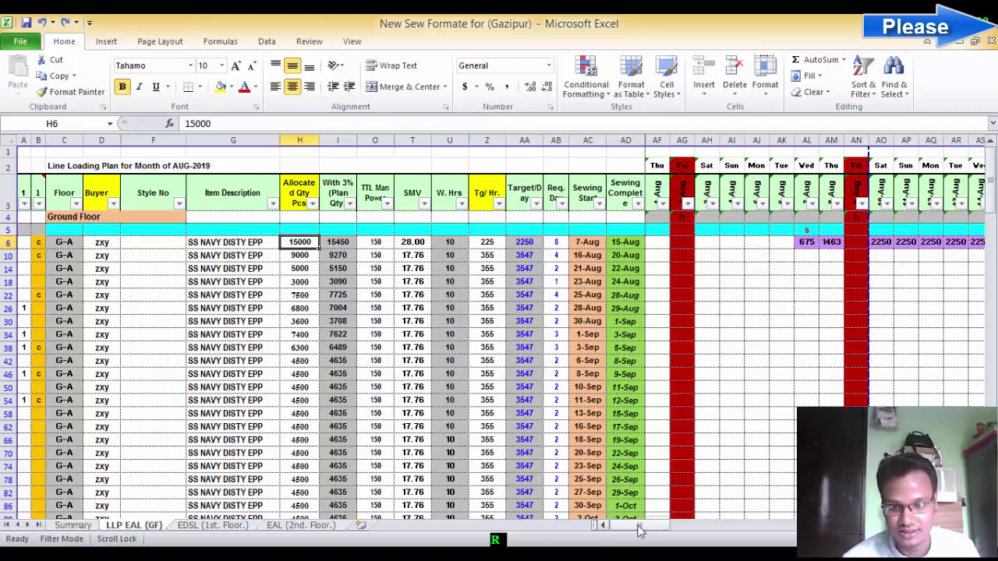
pyautogui.moveTo(638, 530); pyautogui.dragTo(661, 528)
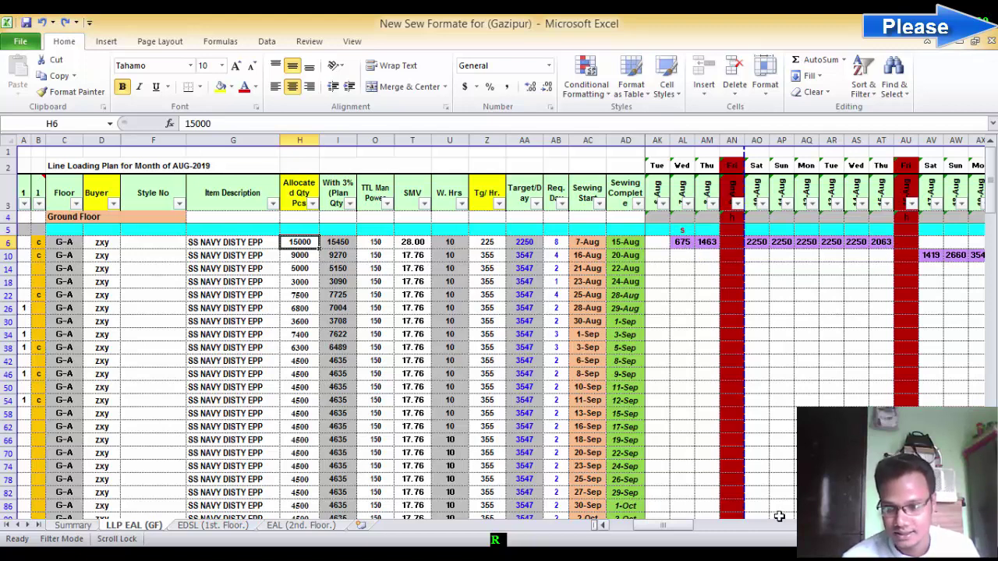
pyautogui.moveTo(663, 526); pyautogui.dragTo(649, 525)
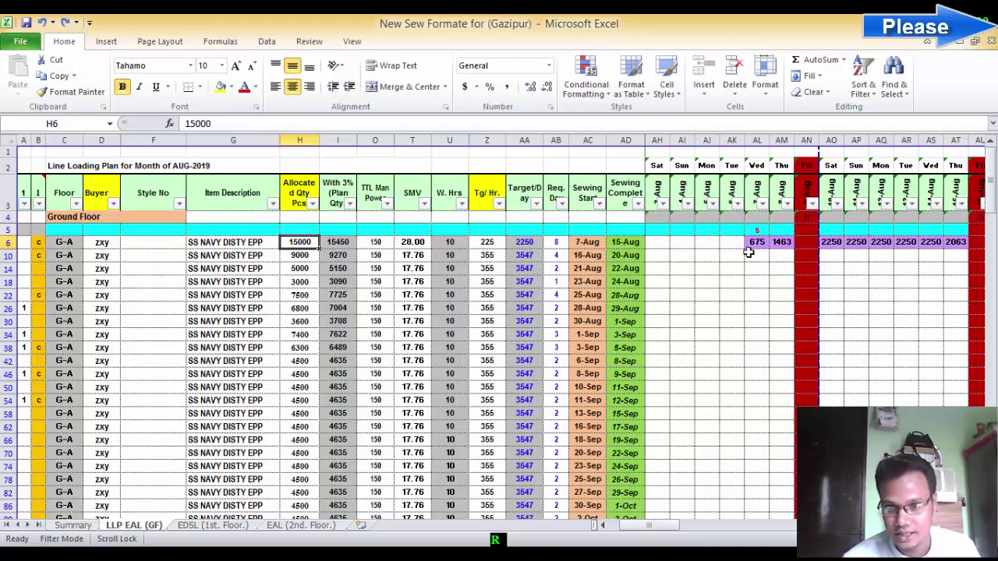
pyautogui.click(757, 226)
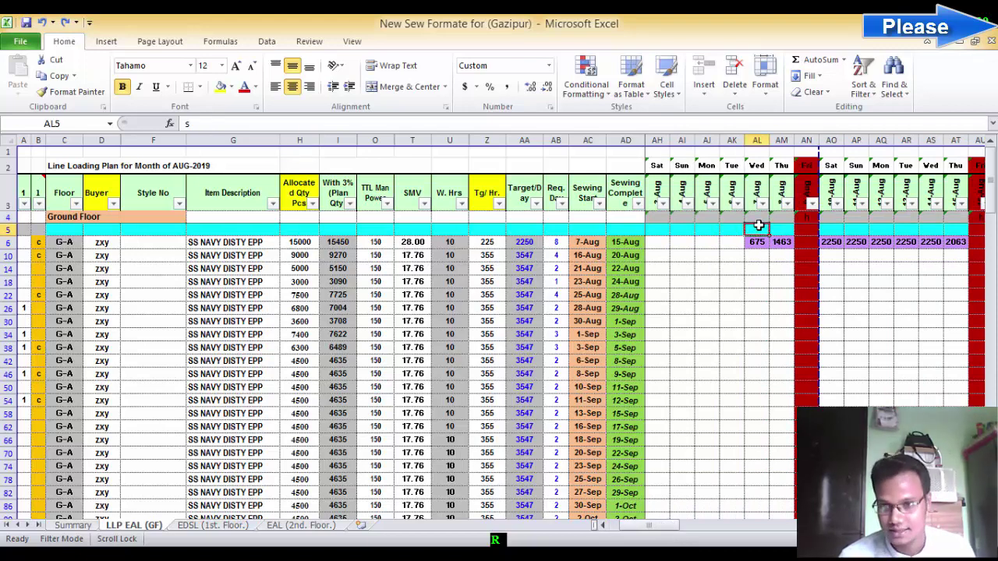
# Step: Move the sewing start marker 's' from AL5 to Monday's AJ5 so sewing begins 5-Aug
pyautogui.press('Delete')
pyautogui.click(703, 231)
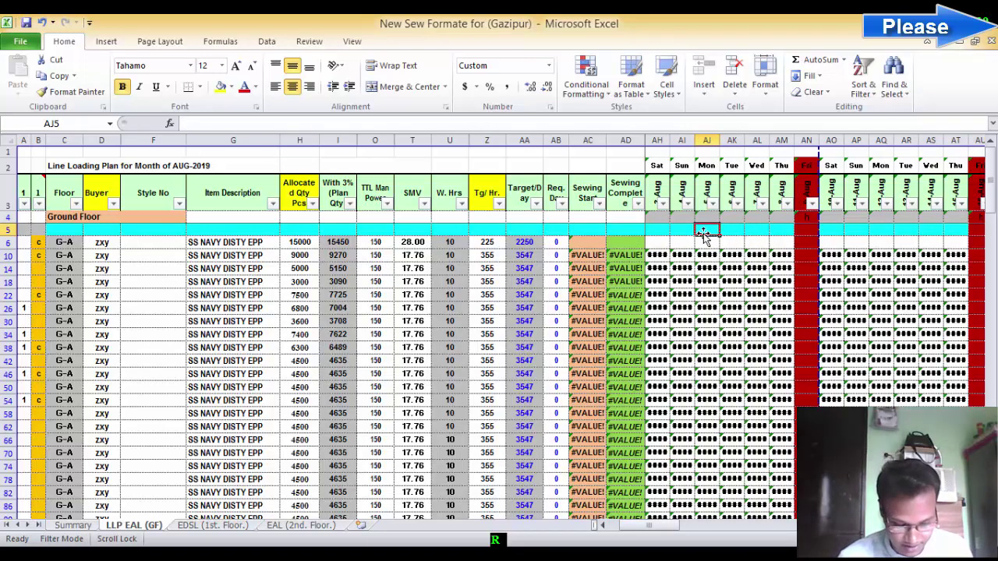
pyautogui.write('s')
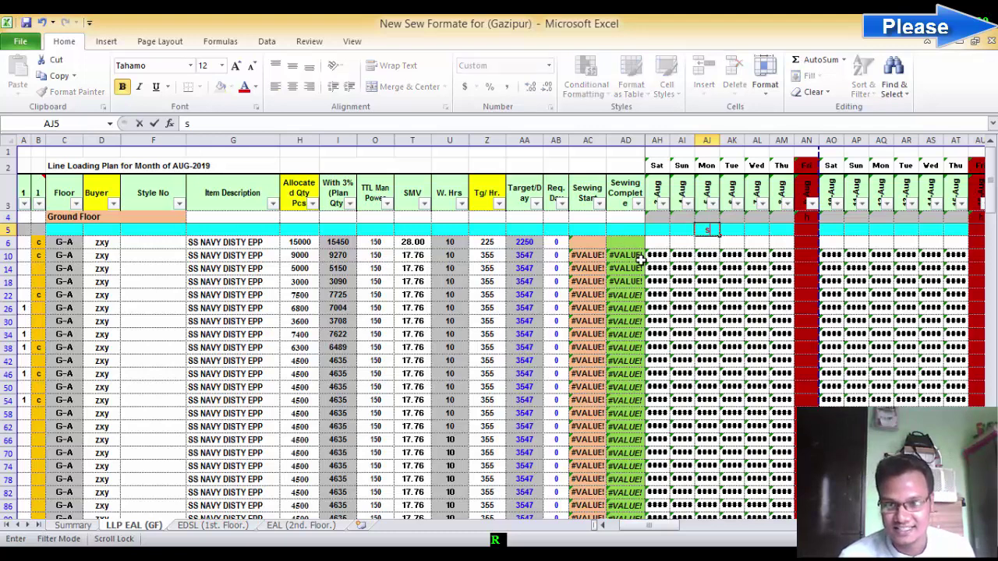
pyautogui.press('Return')
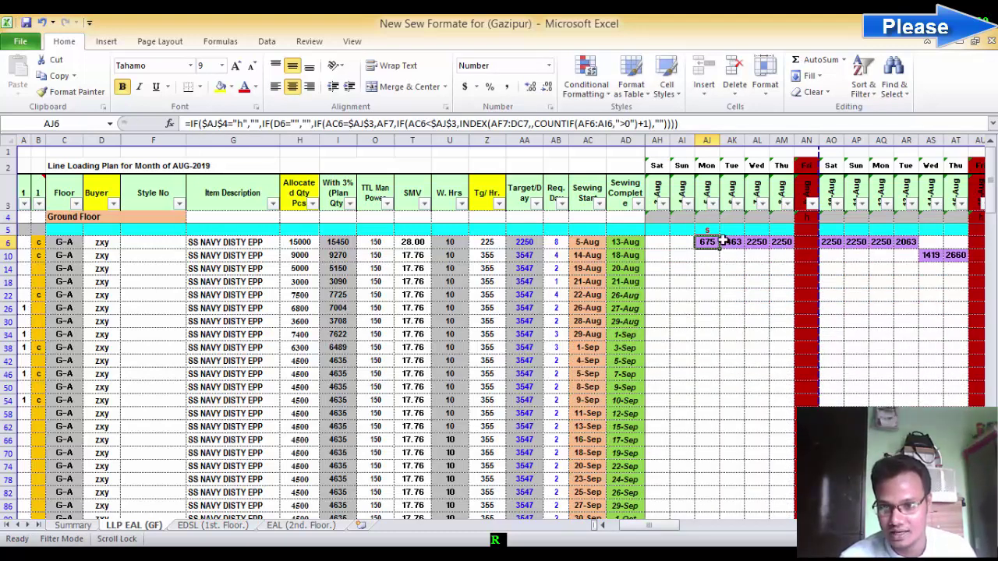
pyautogui.press('Up')
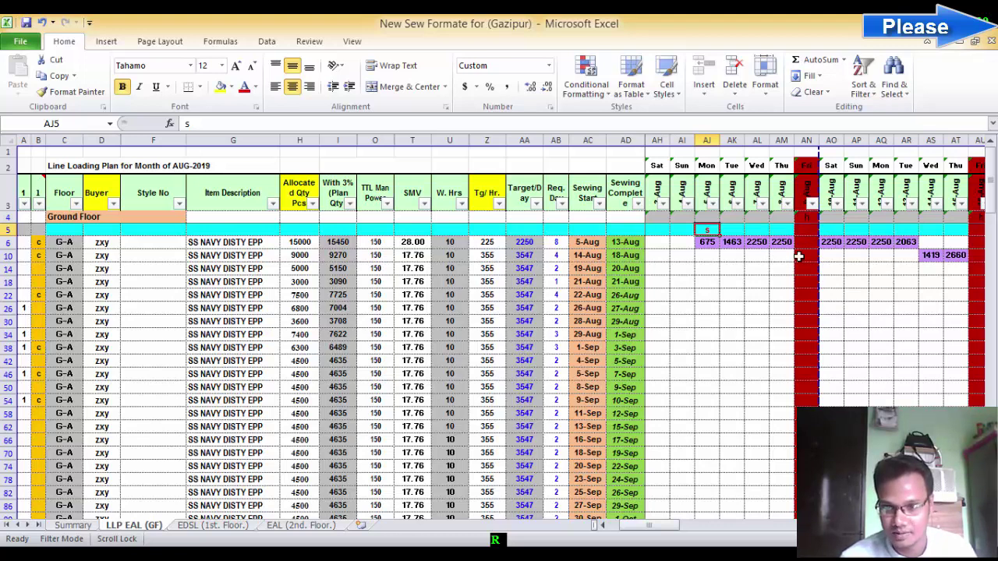
# Step: Inspect the styles' Sewing Start and Complete date formulas, then select the 15000 allocated quantity
pyautogui.moveTo(648, 525)
pyautogui.mouseDown()
pyautogui.moveTo(690, 538)
pyautogui.moveTo(605, 541)
pyautogui.mouseUp()
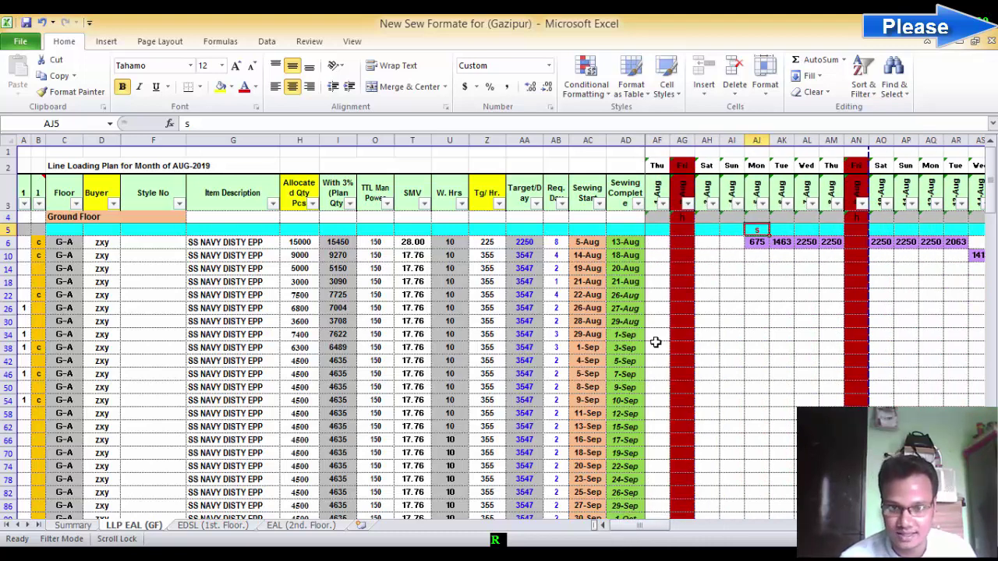
pyautogui.click(595, 244)
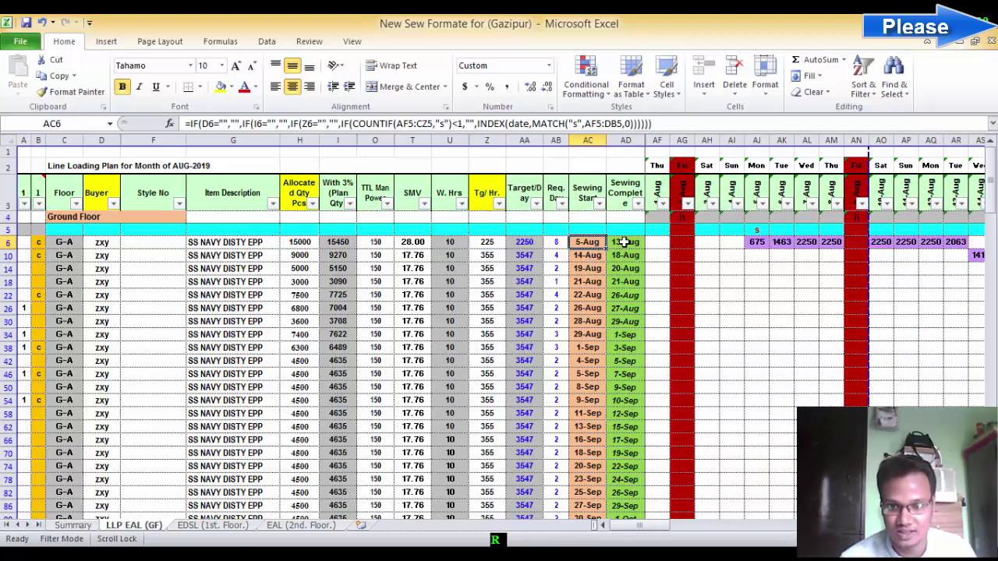
pyautogui.click(625, 243)
pyautogui.click(588, 255)
pyautogui.click(585, 268)
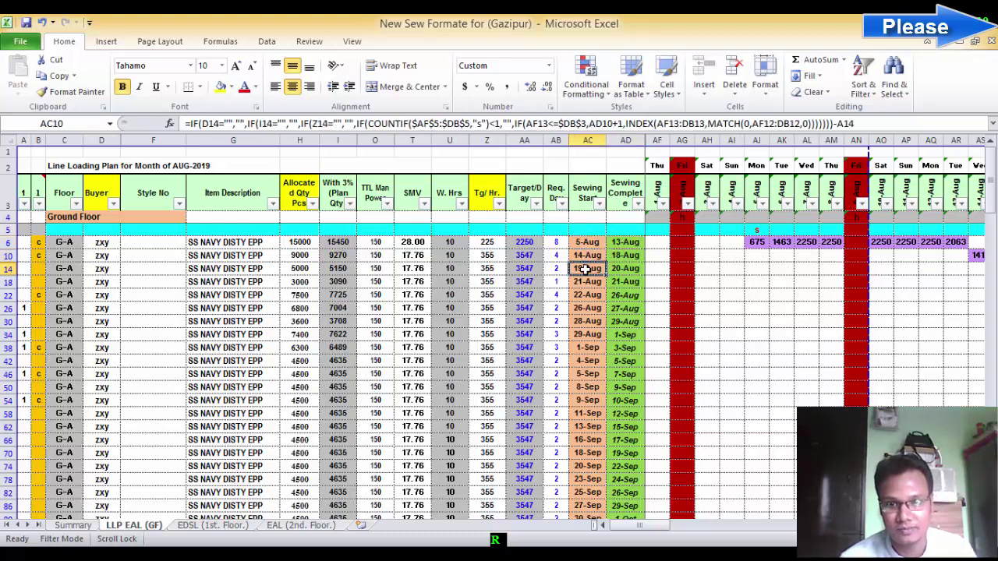
pyautogui.click(617, 259)
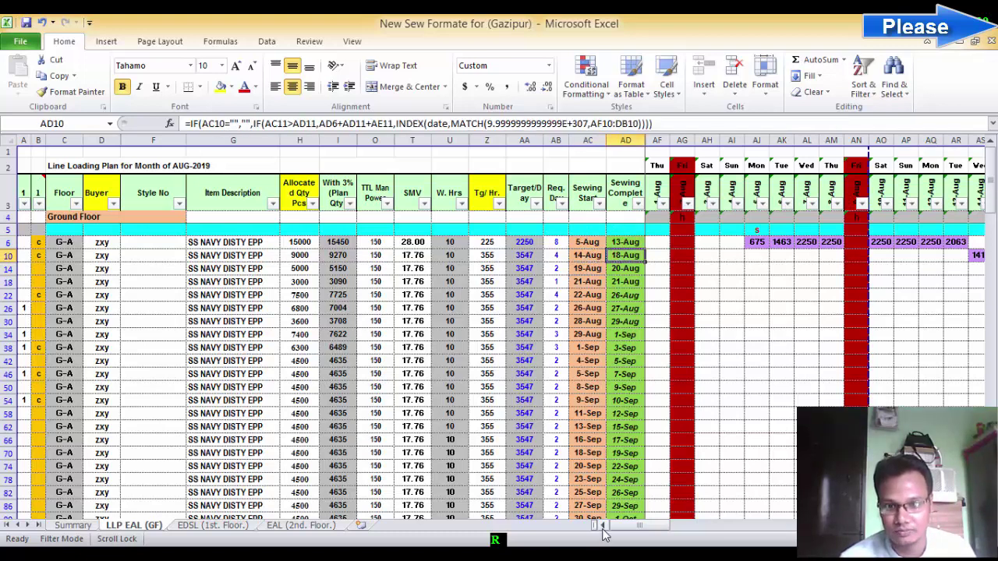
pyautogui.moveTo(628, 526); pyautogui.dragTo(669, 540)
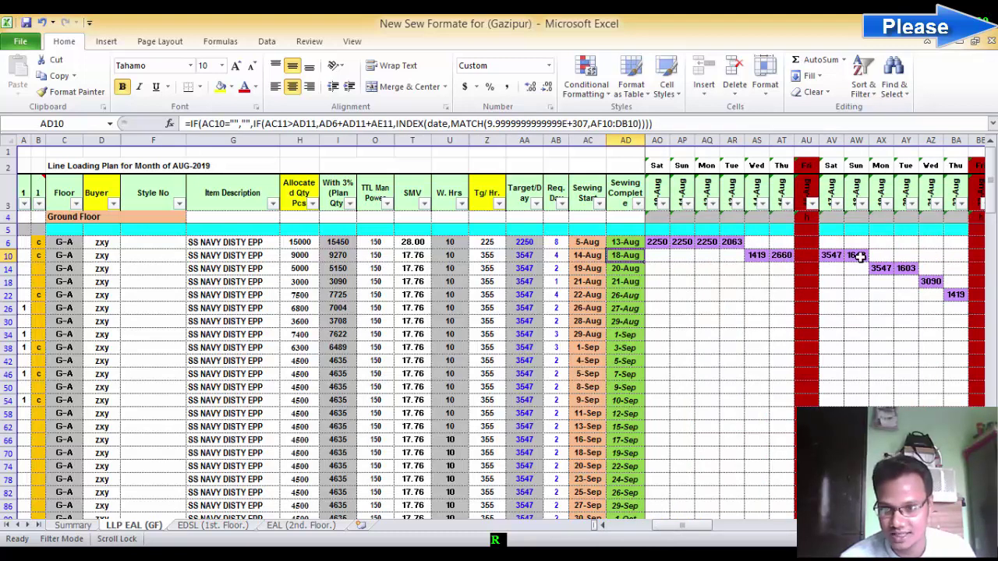
pyautogui.click(304, 244)
pyautogui.moveTo(686, 526)
pyautogui.mouseDown()
pyautogui.moveTo(682, 536)
pyautogui.moveTo(644, 522)
pyautogui.mouseUp()
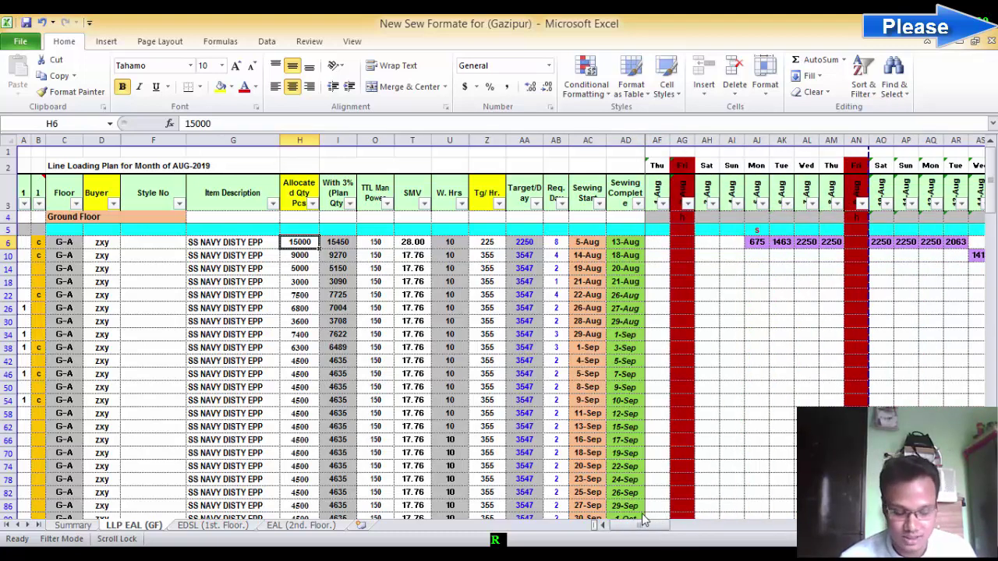
# Step: Enter 25000 in H6 and review the timeline, now sewing 5-Aug to 19-Aug
pyautogui.write('250')
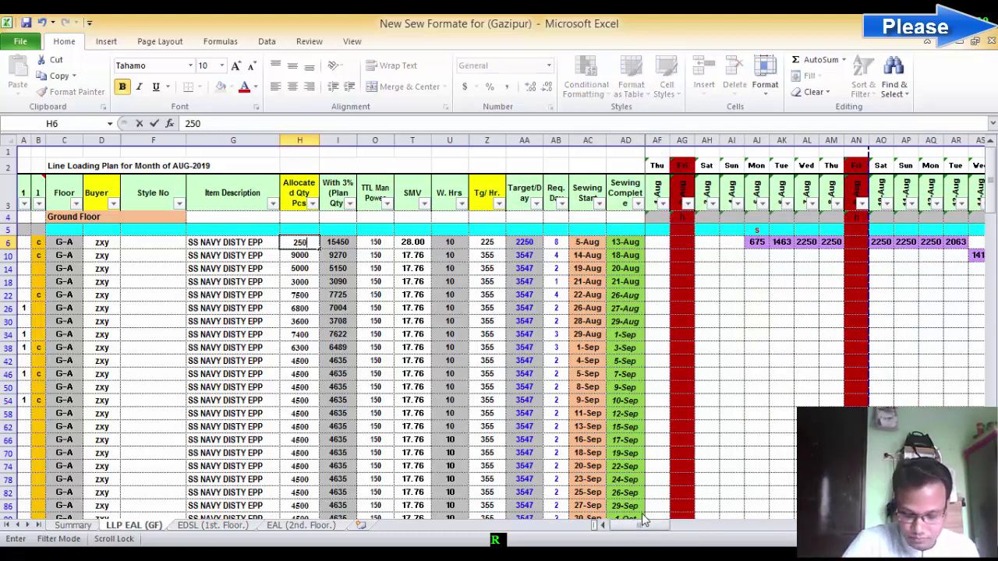
pyautogui.write('00')
pyautogui.press('Return')
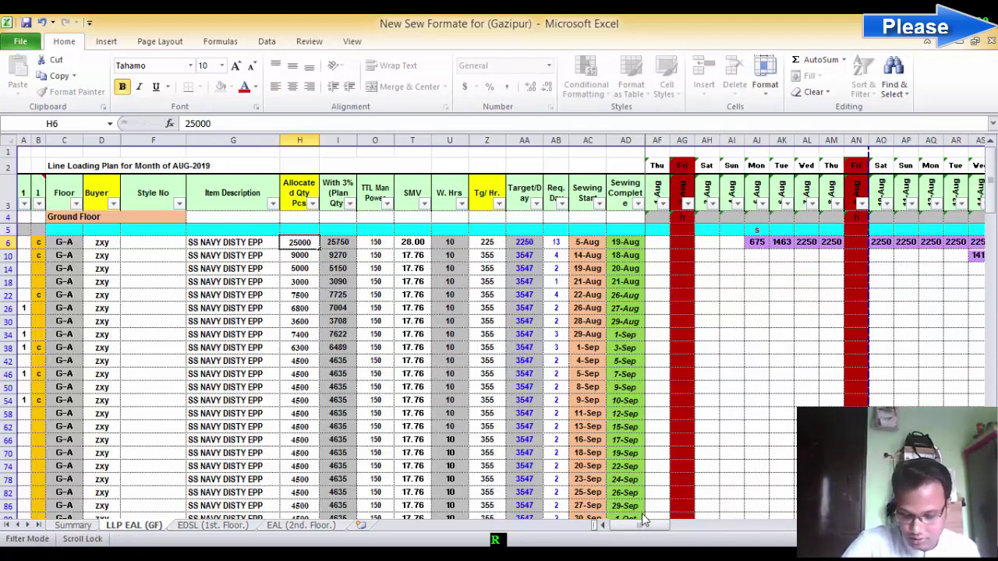
pyautogui.moveTo(622, 526); pyautogui.dragTo(656, 532)
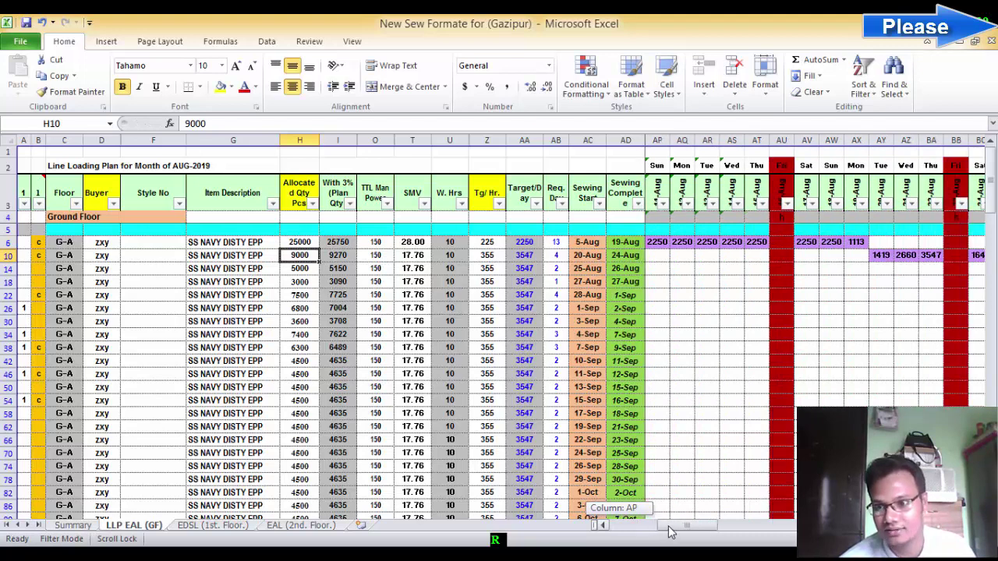
pyautogui.moveTo(656, 532); pyautogui.dragTo(619, 532)
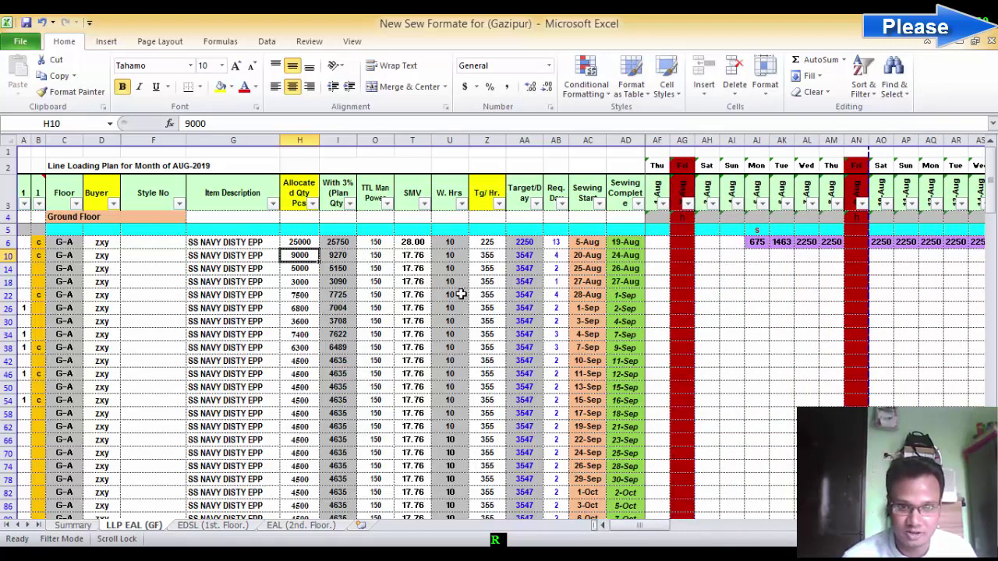
pyautogui.scroll(-1, 461, 294)
pyautogui.scroll(-2, 462, 294)
pyautogui.scroll(3, 464, 295)
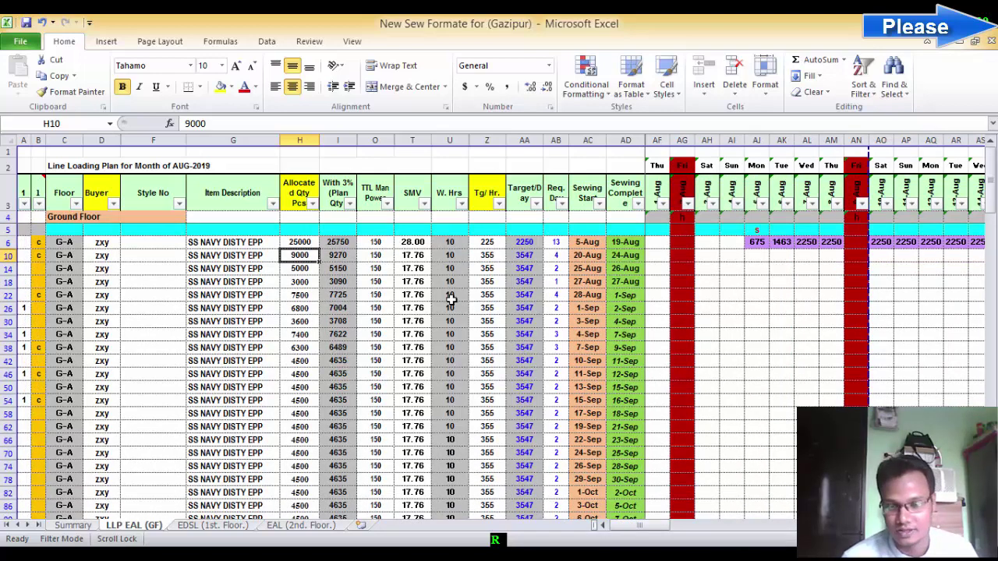
pyautogui.moveTo(629, 535)
pyautogui.mouseDown()
pyautogui.moveTo(718, 540)
pyautogui.moveTo(55, 221)
pyautogui.mouseUp()
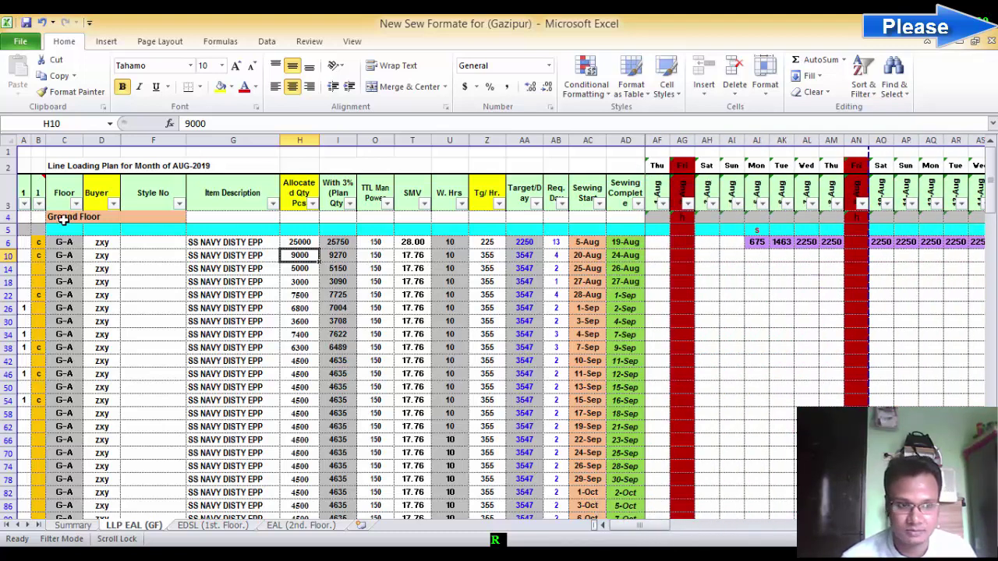
pyautogui.scroll(-1, 61, 282)
pyautogui.scroll(1, 421, 315)
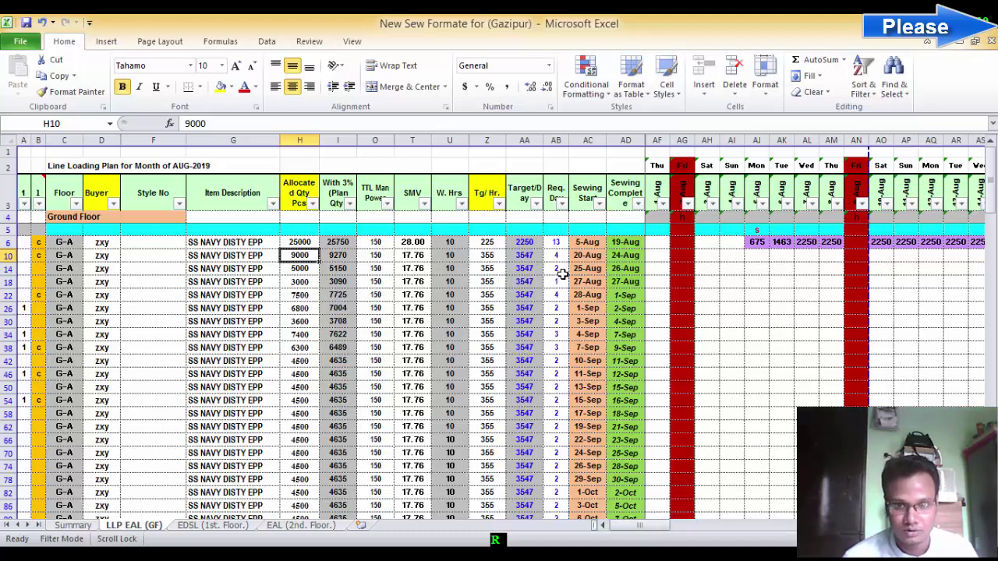
# Step: Inspect the styles' required days formulas and a working hours value
pyautogui.click(557, 242)
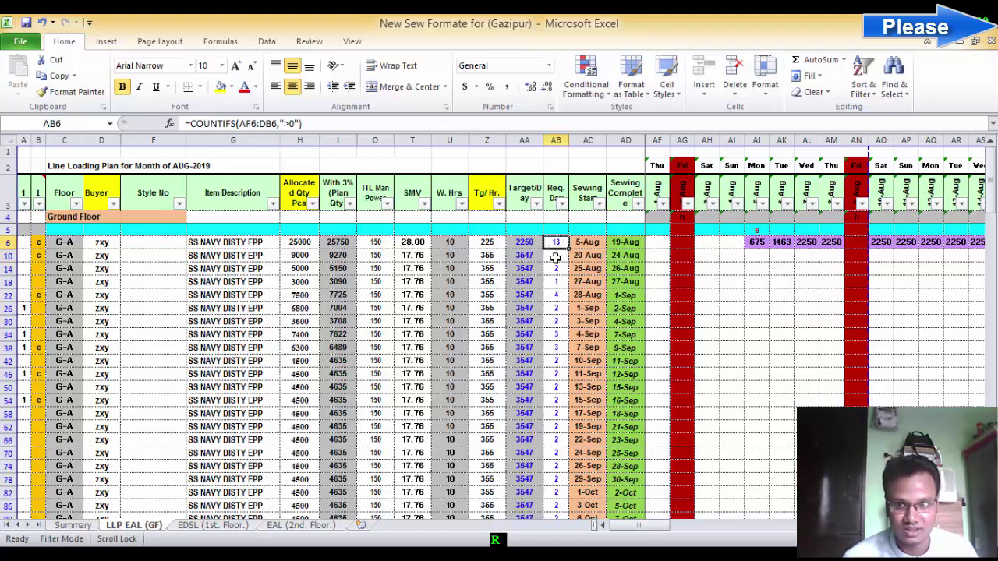
pyautogui.moveTo(557, 257); pyautogui.dragTo(557, 373)
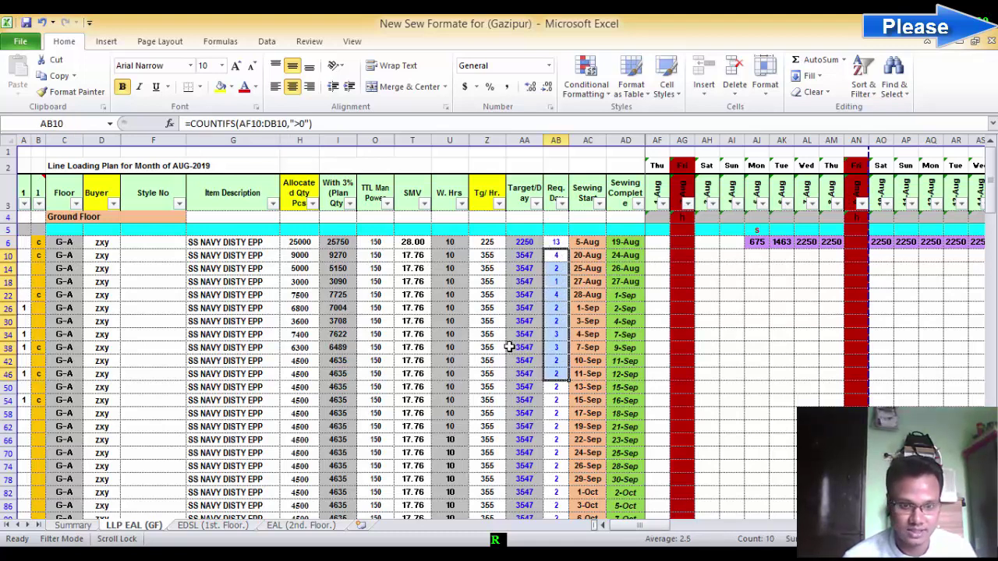
pyautogui.click(456, 283)
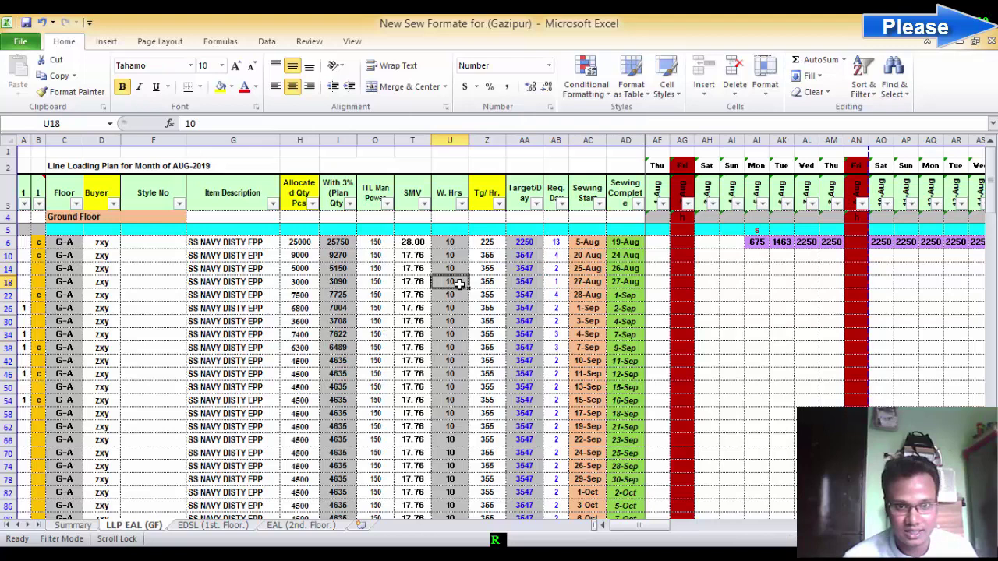
pyautogui.click(559, 282)
pyautogui.click(556, 242)
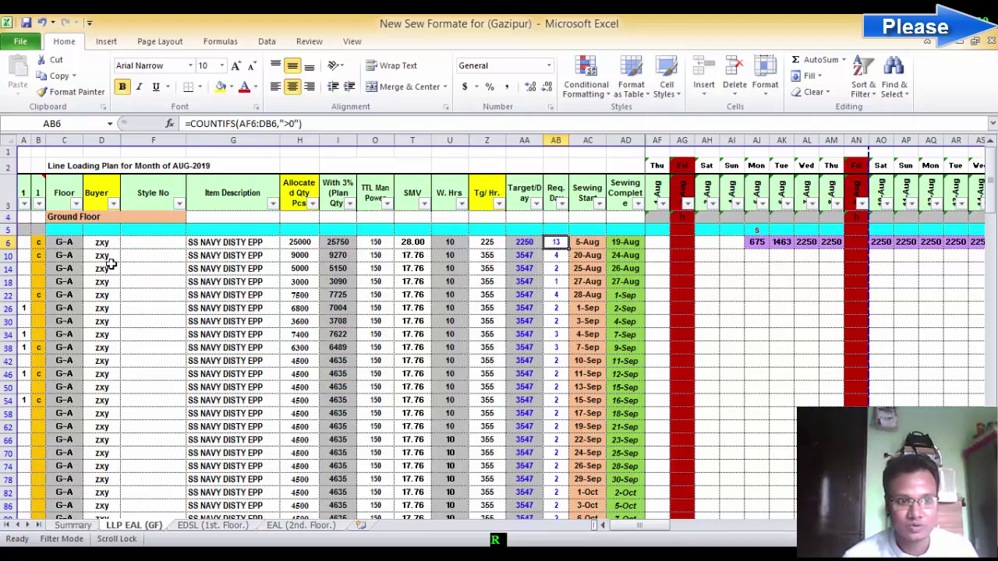
# Step: Hide columns A and B, after first unhiding anything hidden there
pyautogui.moveTo(23, 140); pyautogui.dragTo(38, 140)
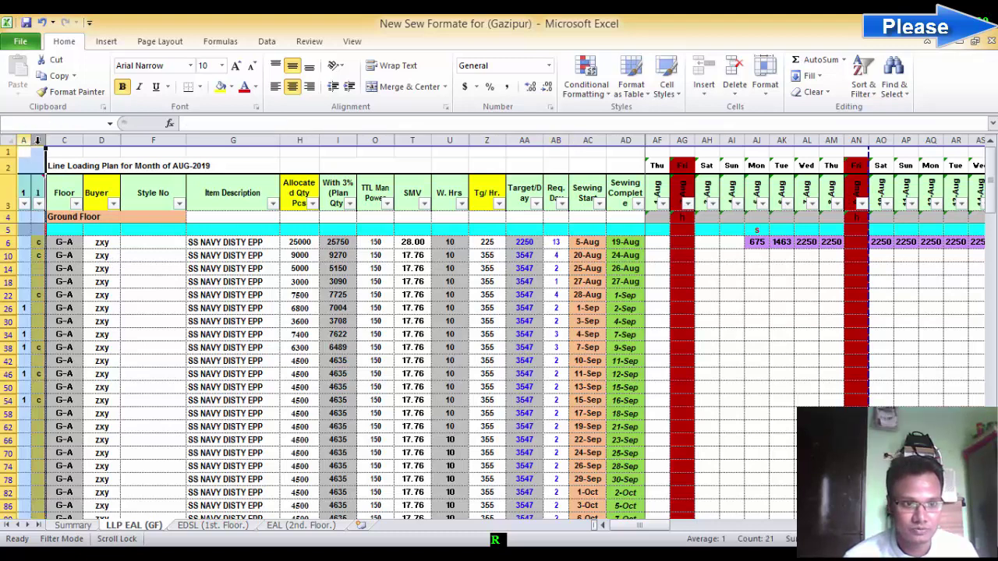
pyautogui.rightClick(37, 142)
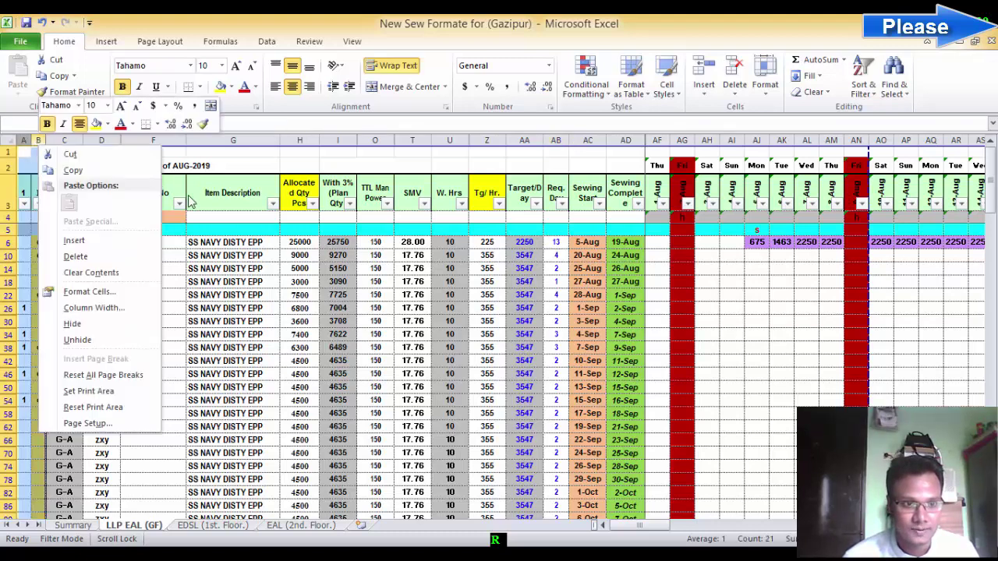
pyautogui.click(95, 340)
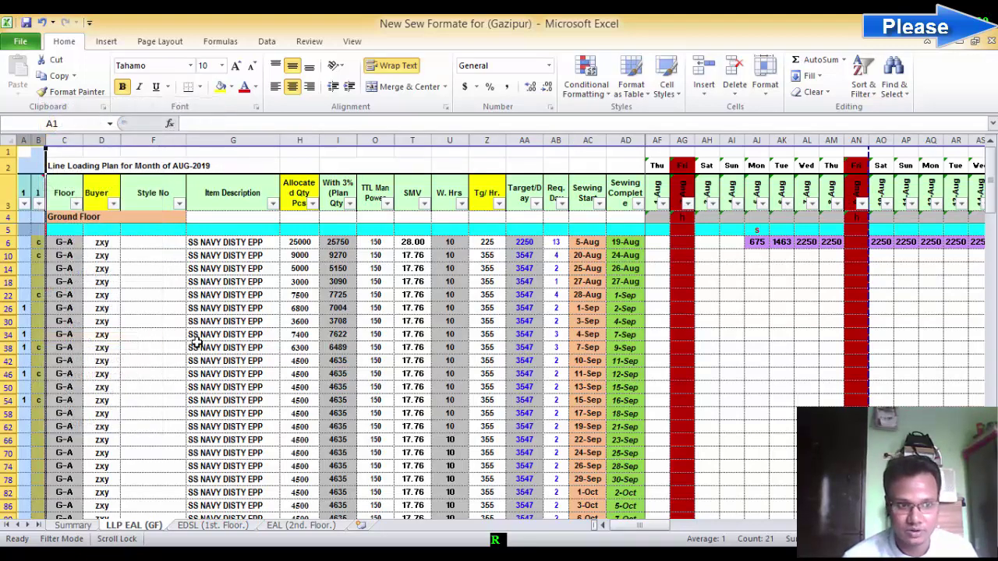
pyautogui.rightClick(31, 139)
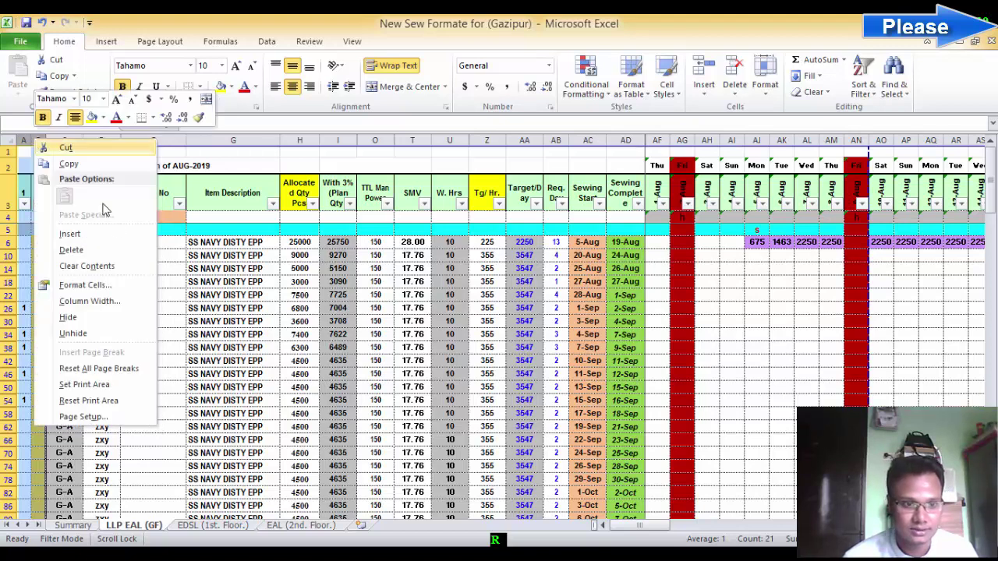
pyautogui.click(75, 318)
pyautogui.click(105, 304)
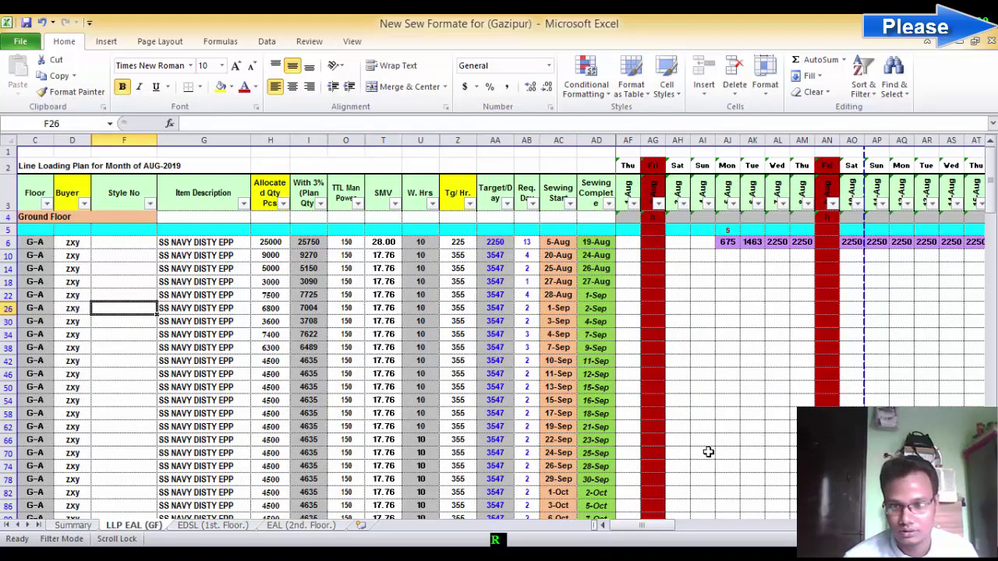
pyautogui.moveTo(628, 526); pyautogui.dragTo(678, 538)
pyautogui.moveTo(597, 524); pyautogui.dragTo(641, 524)
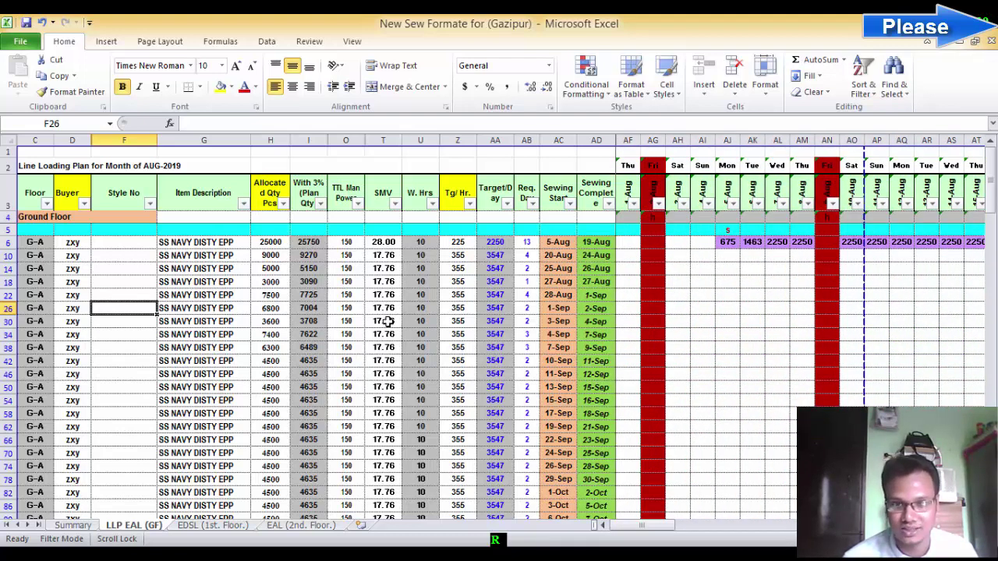
pyautogui.moveTo(642, 526)
pyautogui.mouseDown()
pyautogui.moveTo(697, 539)
pyautogui.moveTo(641, 527)
pyautogui.mouseUp()
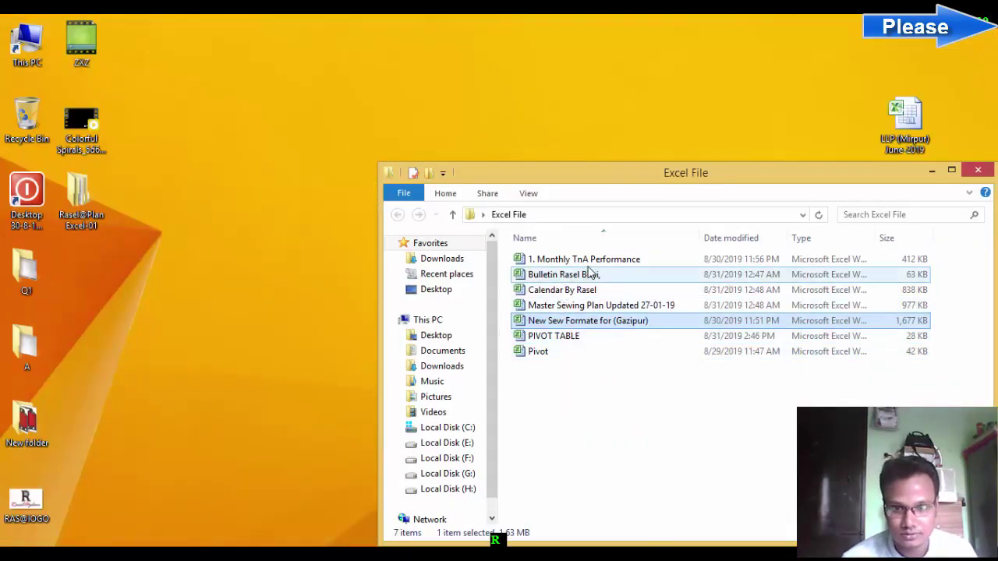
# Step: Open 'Master Sewing Plan Updated 27-01-19' from the Excel File folder
pyautogui.doubleClick(563, 306)
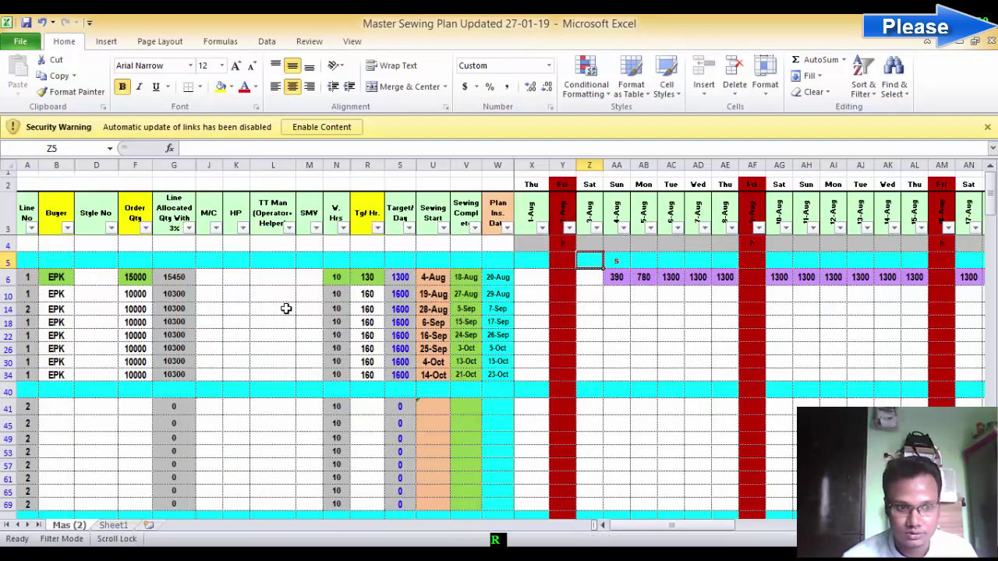
# Step: Enable the workbook's content and continue without updating links
pyautogui.click(286, 308)
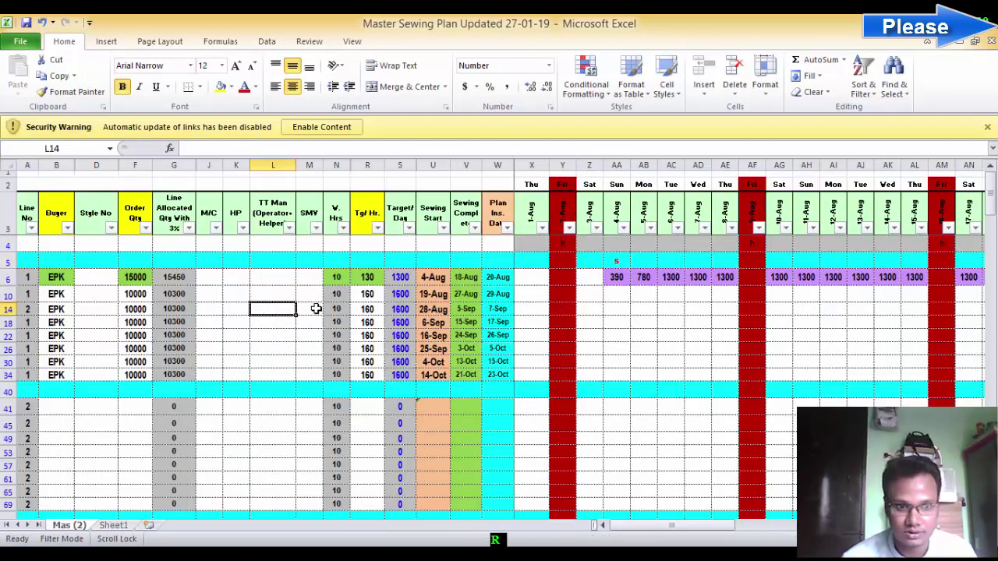
pyautogui.click(324, 127)
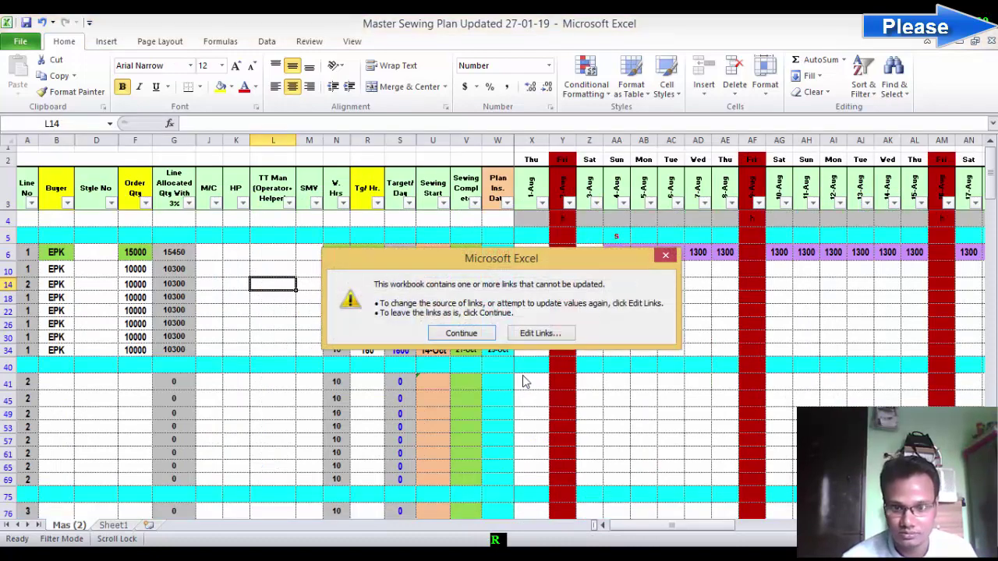
pyautogui.click(472, 339)
pyautogui.moveTo(690, 527); pyautogui.dragTo(689, 527)
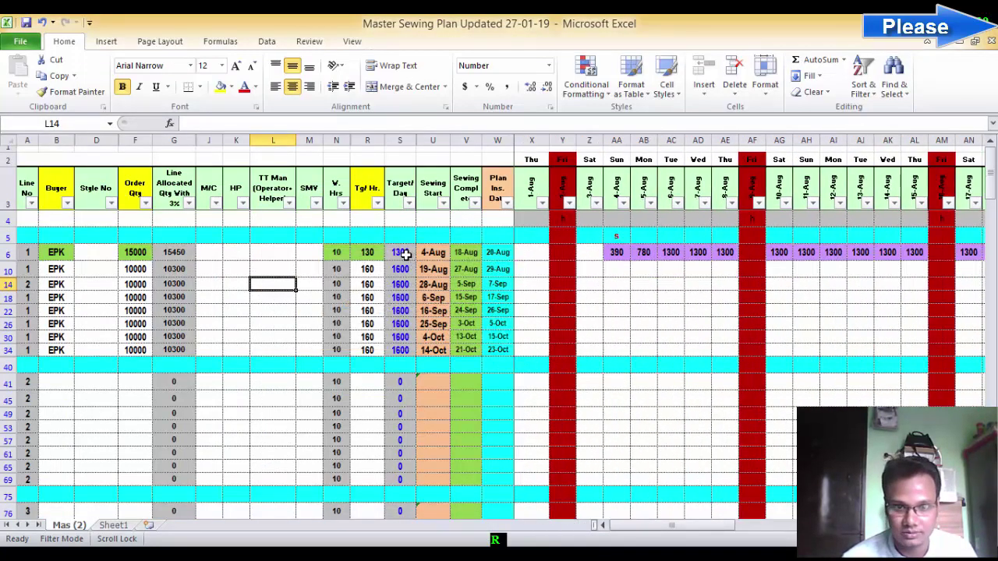
# Step: Set line 1's hourly target in R6 to 140, check daily output AA6:AN6, and select marker AA5
pyautogui.click(373, 253)
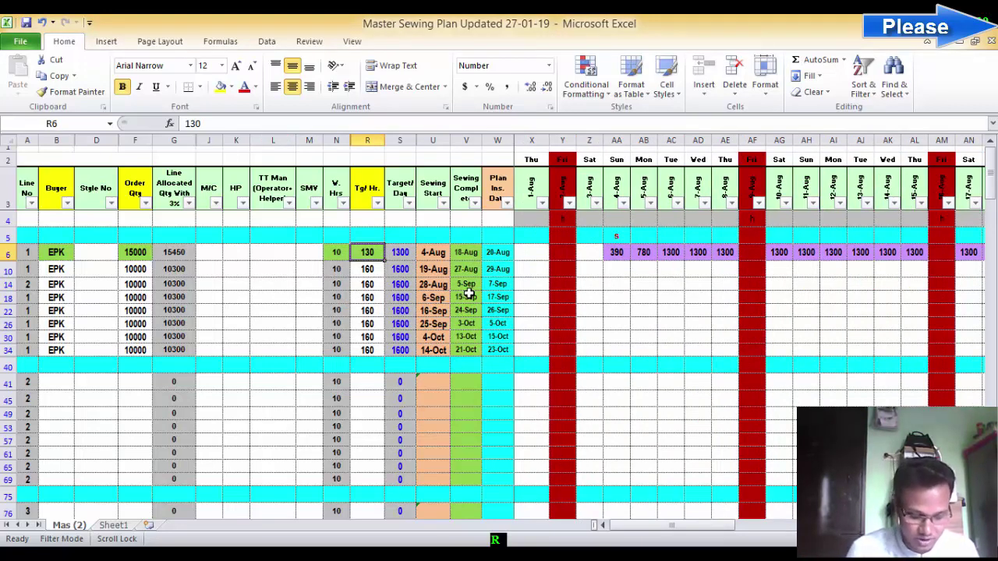
pyautogui.write('1')
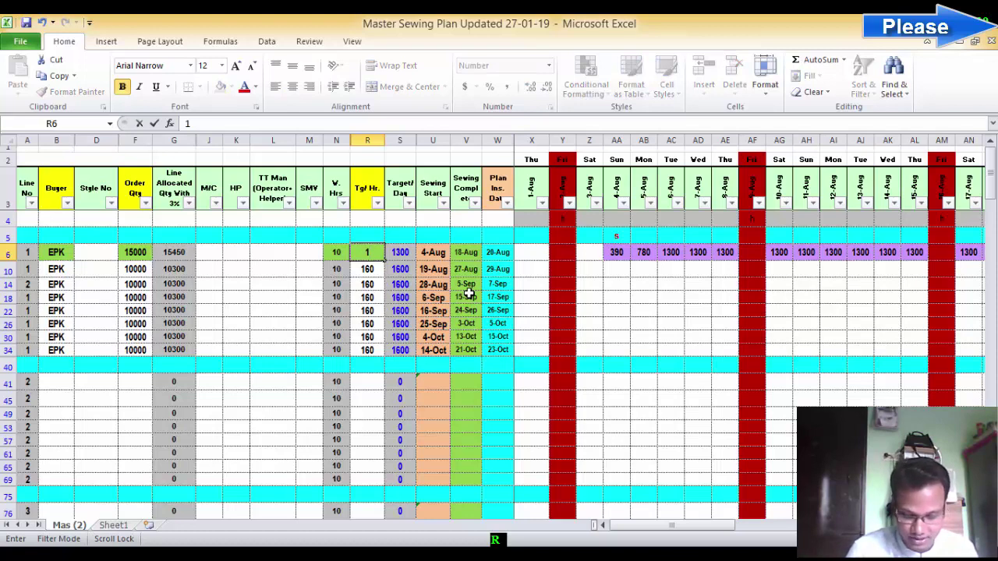
pyautogui.write('40')
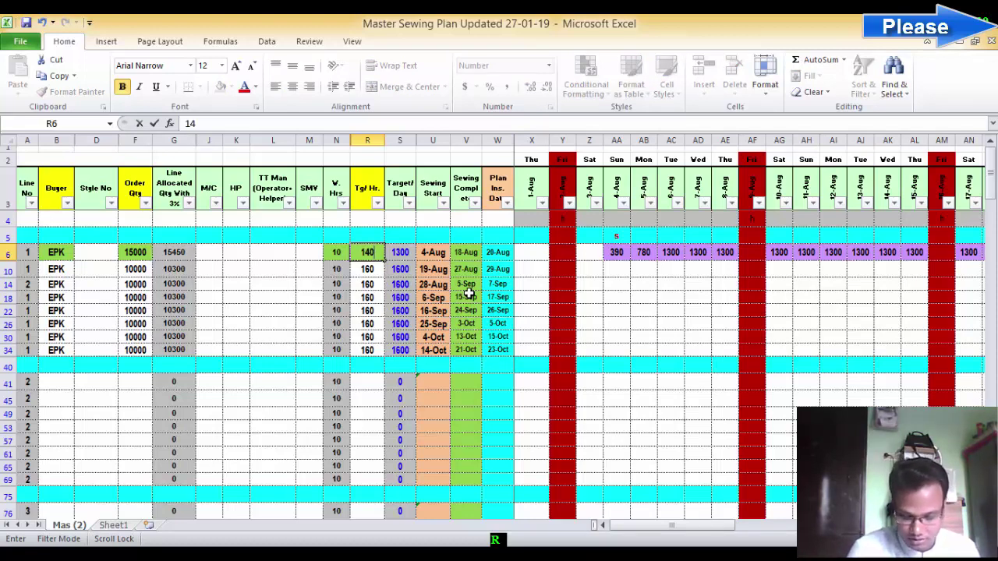
pyautogui.press('Return')
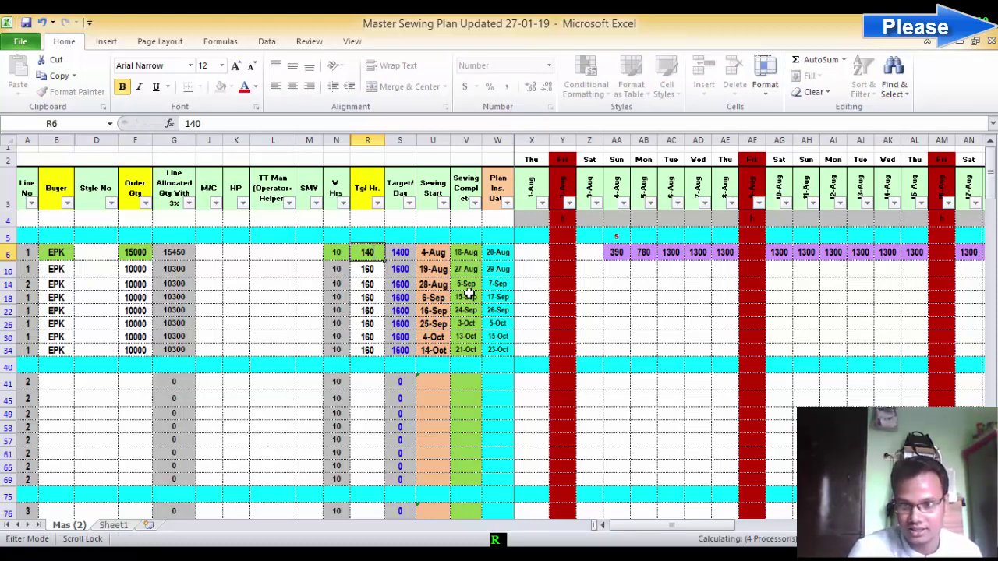
pyautogui.click(380, 254)
pyautogui.moveTo(621, 256); pyautogui.dragTo(861, 247)
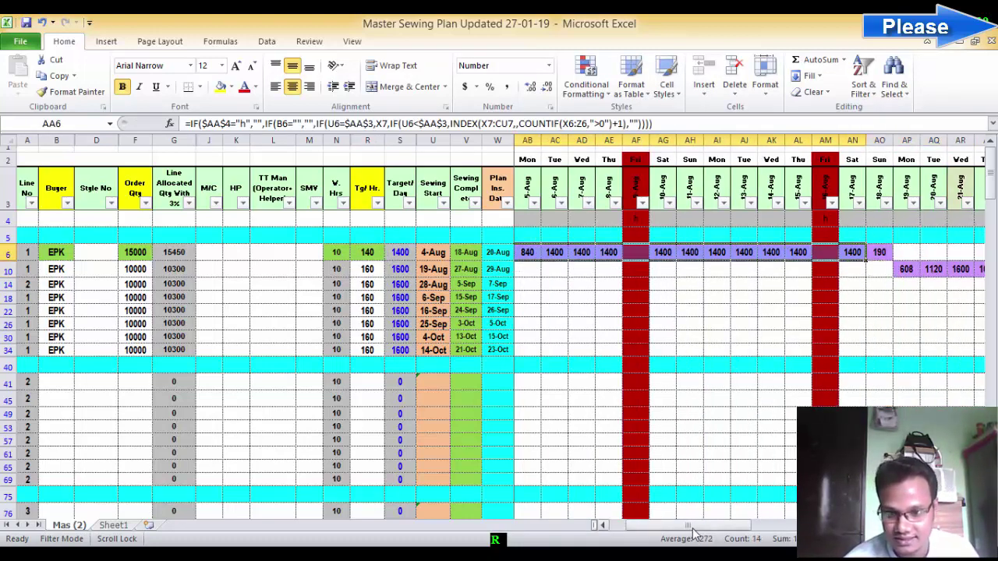
pyautogui.click(604, 525)
pyautogui.click(612, 234)
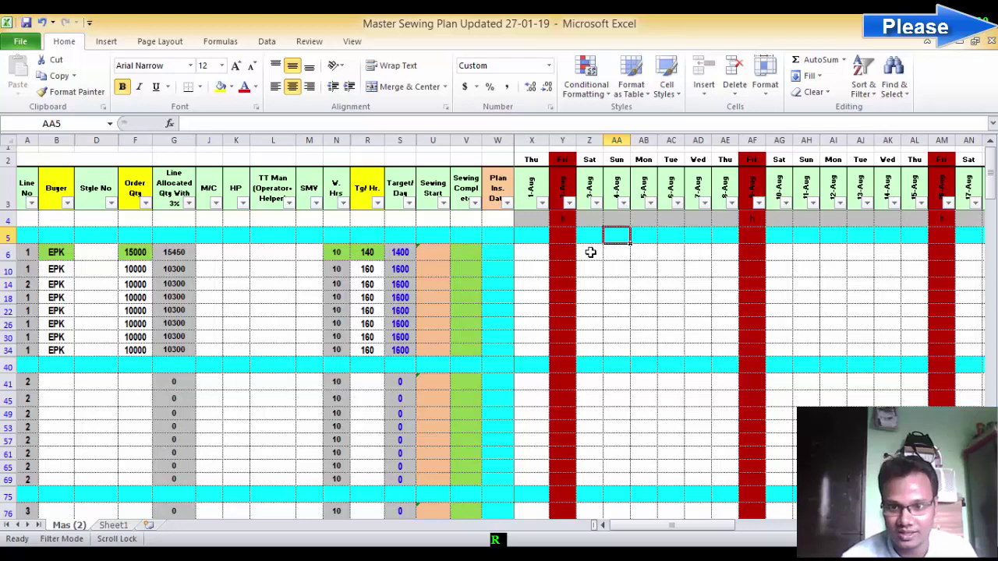
# Step: Place the sewing start marker 's' in X5 so line 1 starts 1-Aug
pyautogui.click(522, 236)
pyautogui.write('s')
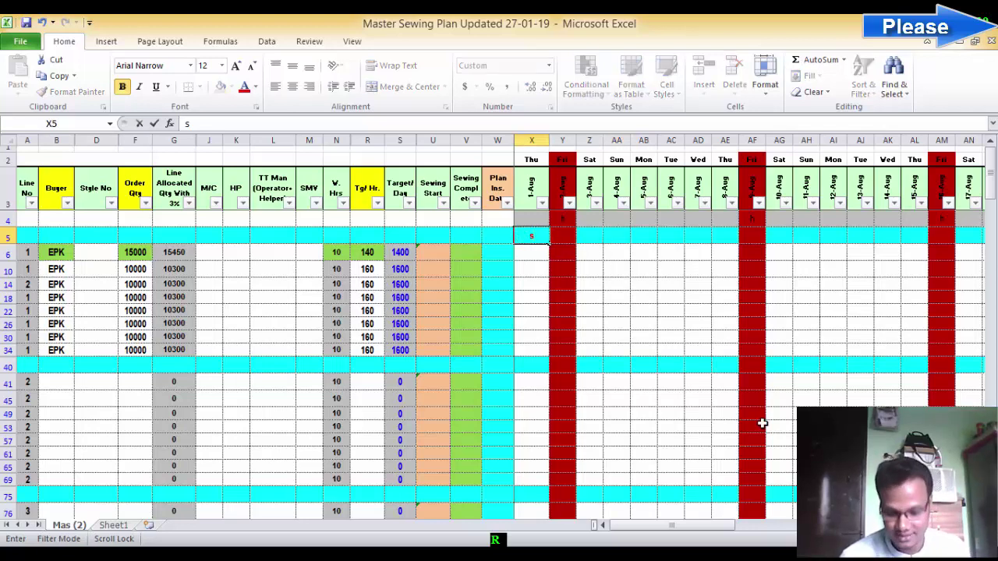
pyautogui.press('Return')
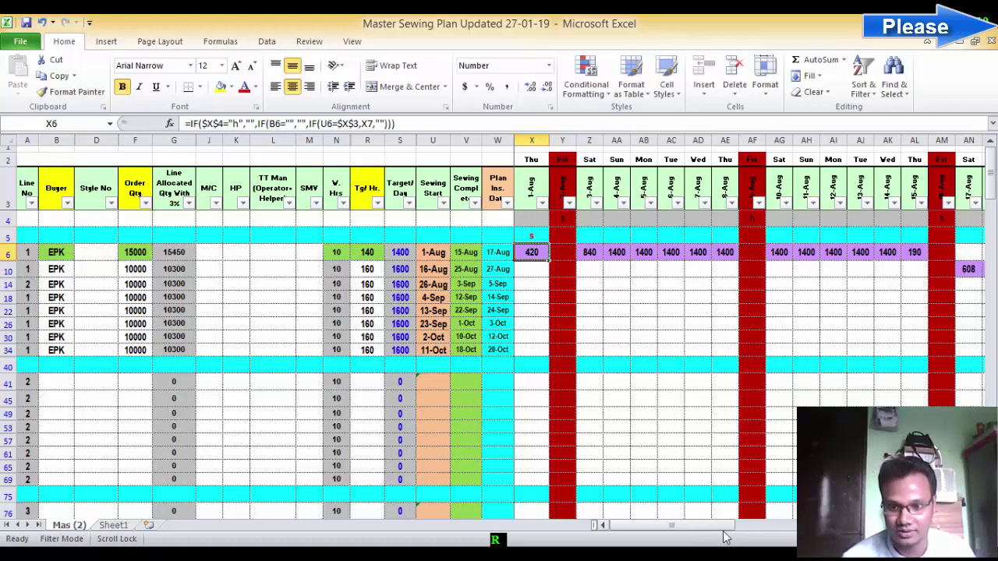
# Step: Change line 1's order quantity in F6 to 7000 and check the W6 plan date formula
pyautogui.click(146, 252)
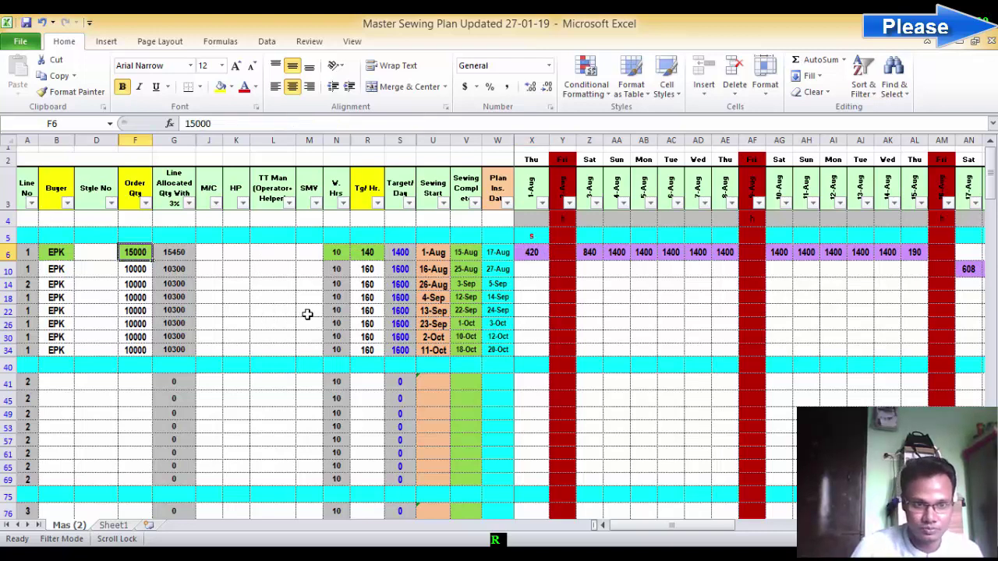
pyautogui.write('700')
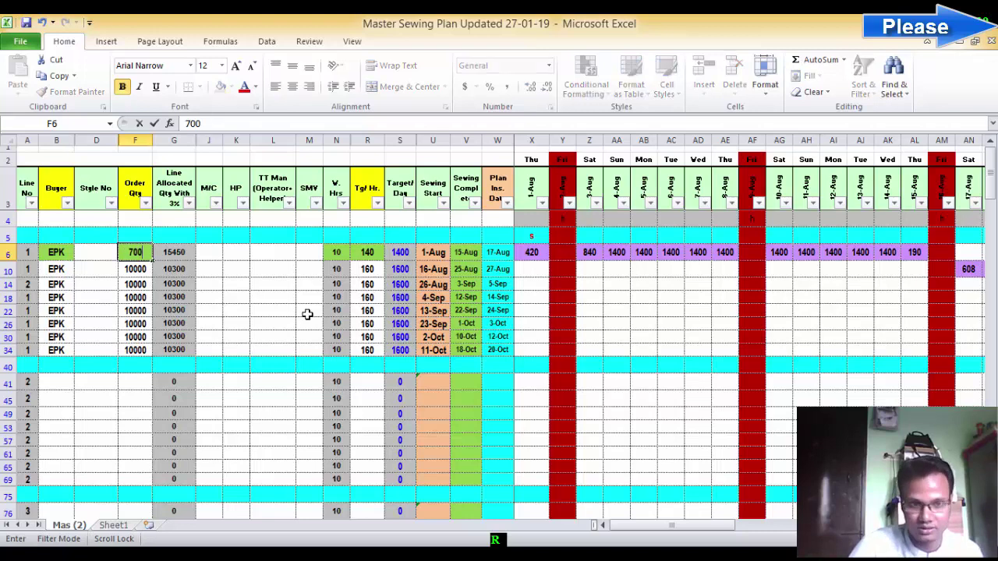
pyautogui.write('0')
pyautogui.press('Return')
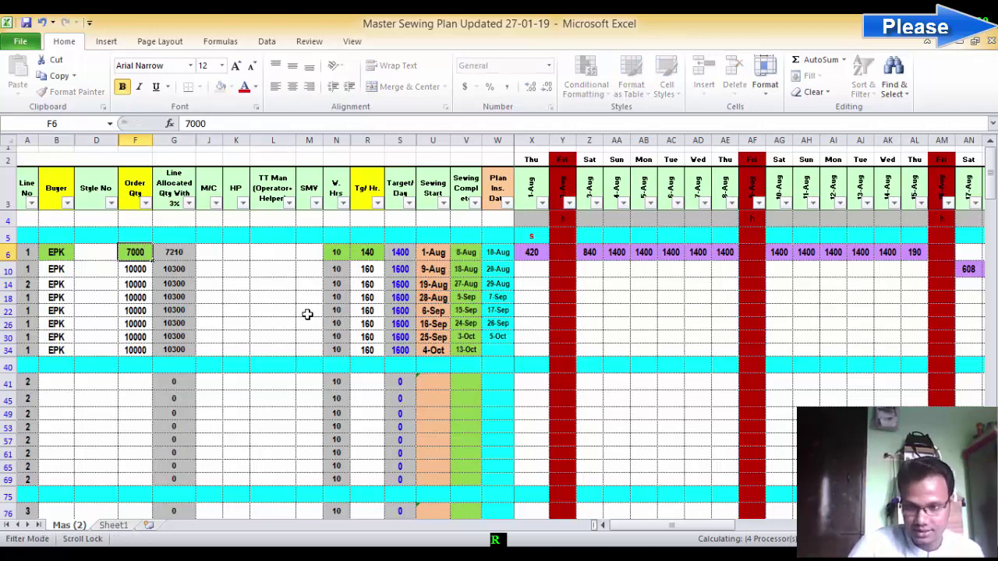
pyautogui.moveTo(637, 528); pyautogui.dragTo(494, 479)
pyautogui.scroll(-1, 409, 307)
pyautogui.scroll(1, 434, 326)
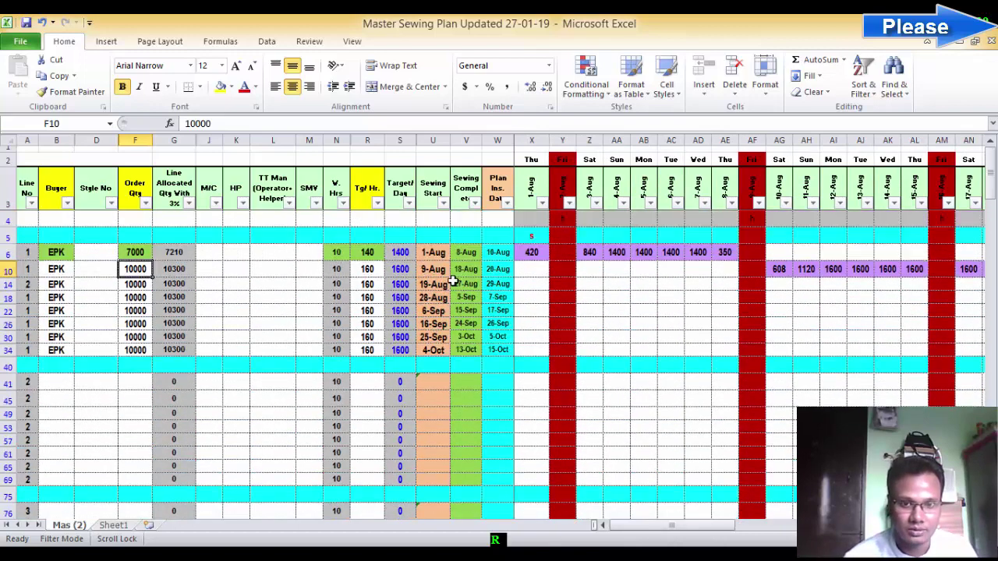
pyautogui.click(506, 252)
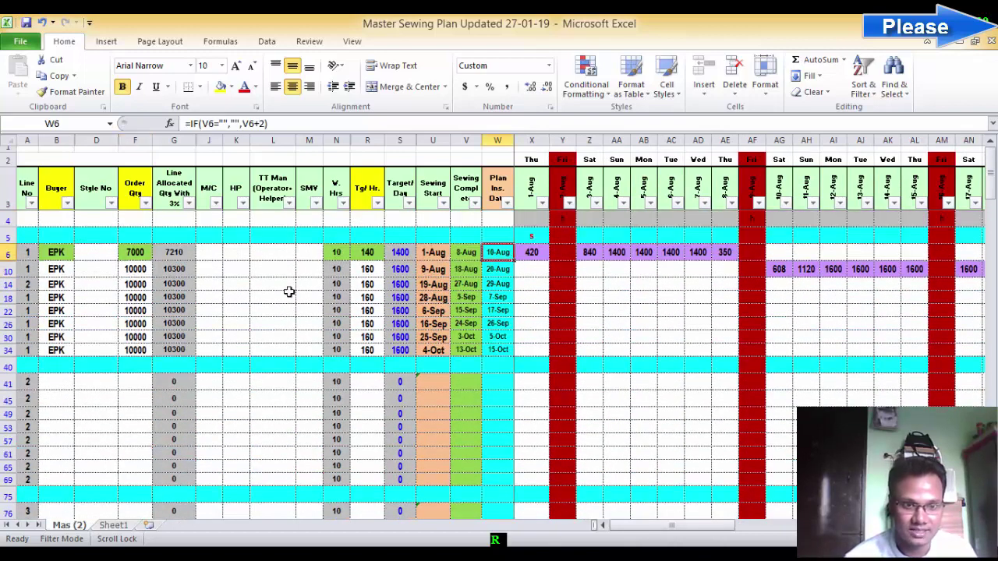
pyautogui.click(368, 237)
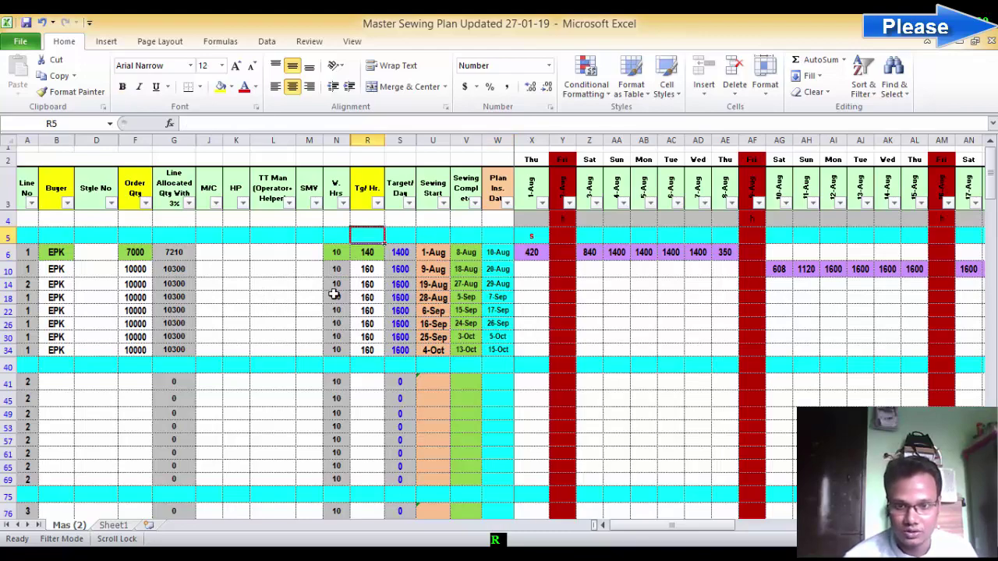
# Step: Scroll down to the totals row and across the date columns, then back to the top
pyautogui.scroll(-5, 166, 335)
pyautogui.scroll(-6, 179, 325)
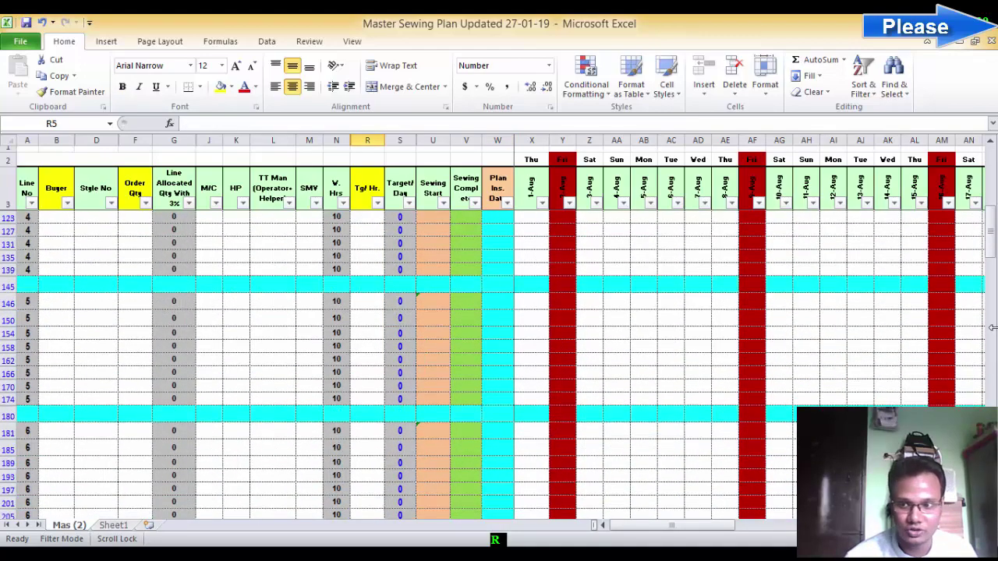
pyautogui.moveTo(990, 251); pyautogui.dragTo(989, 421)
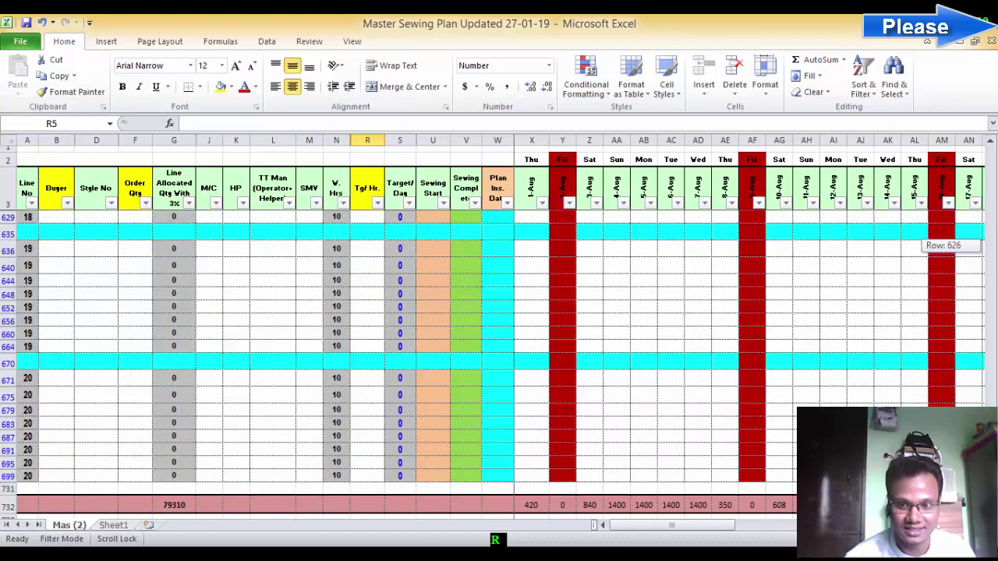
pyautogui.moveTo(990, 246); pyautogui.dragTo(990, 246)
pyautogui.moveTo(612, 526)
pyautogui.mouseDown()
pyautogui.moveTo(654, 527)
pyautogui.moveTo(612, 526)
pyautogui.mouseUp()
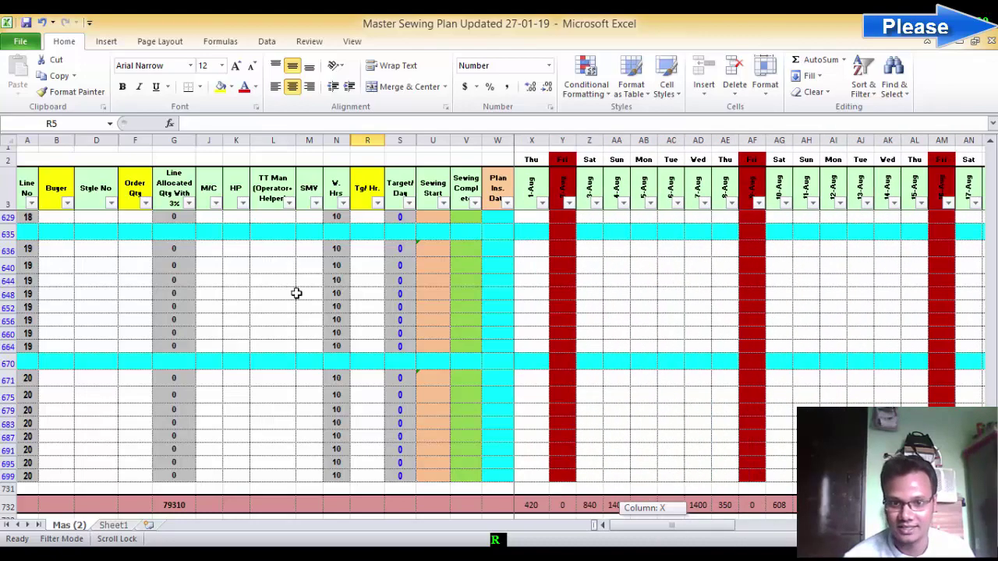
pyautogui.scroll(7, 357, 229)
pyautogui.scroll(3, 364, 229)
pyautogui.scroll(4, 364, 227)
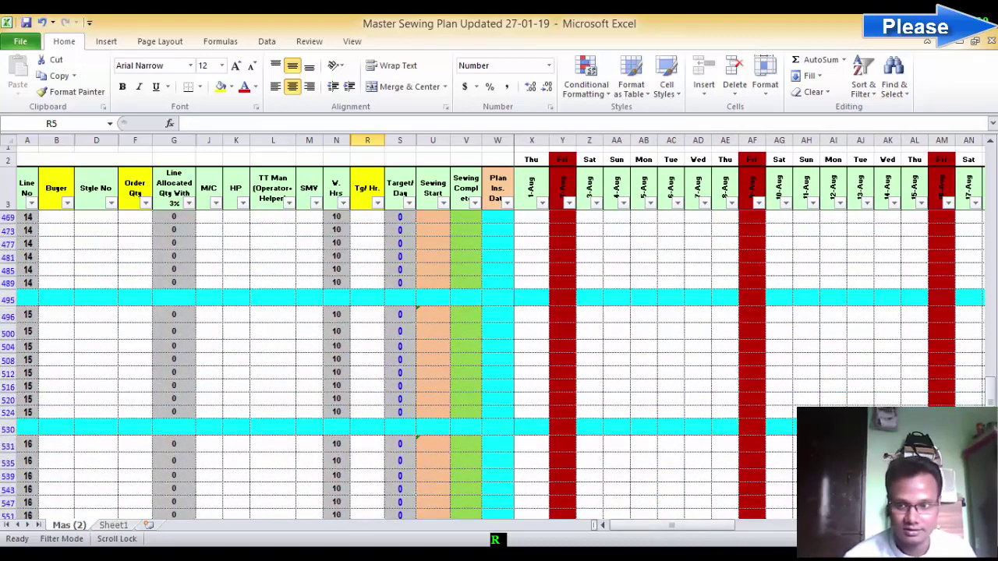
pyautogui.scroll(10, 368, 304)
pyautogui.scroll(20, 367, 304)
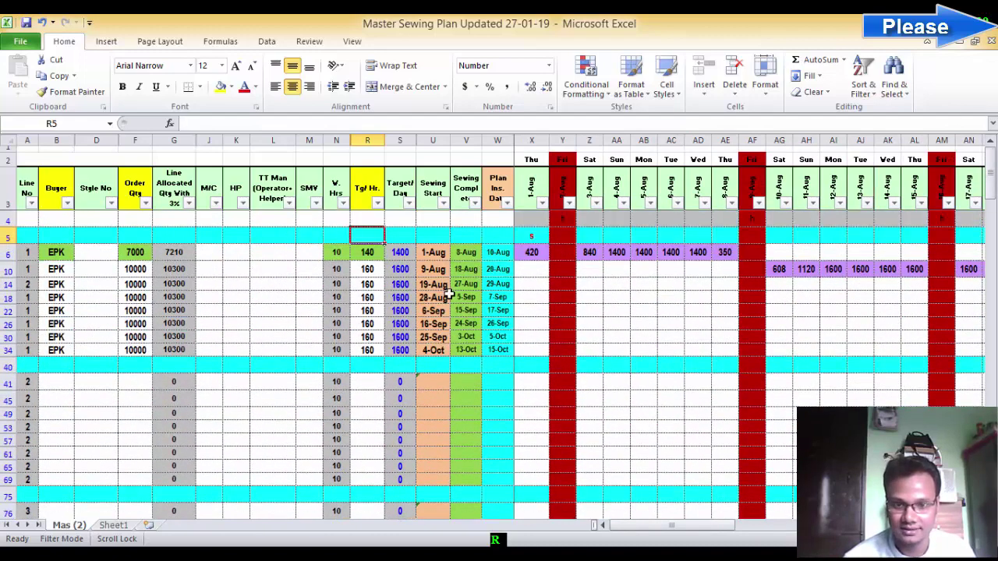
# Step: Check cells L6 and R5, then close the Excel workbook
pyautogui.click(285, 310)
pyautogui.click(265, 261)
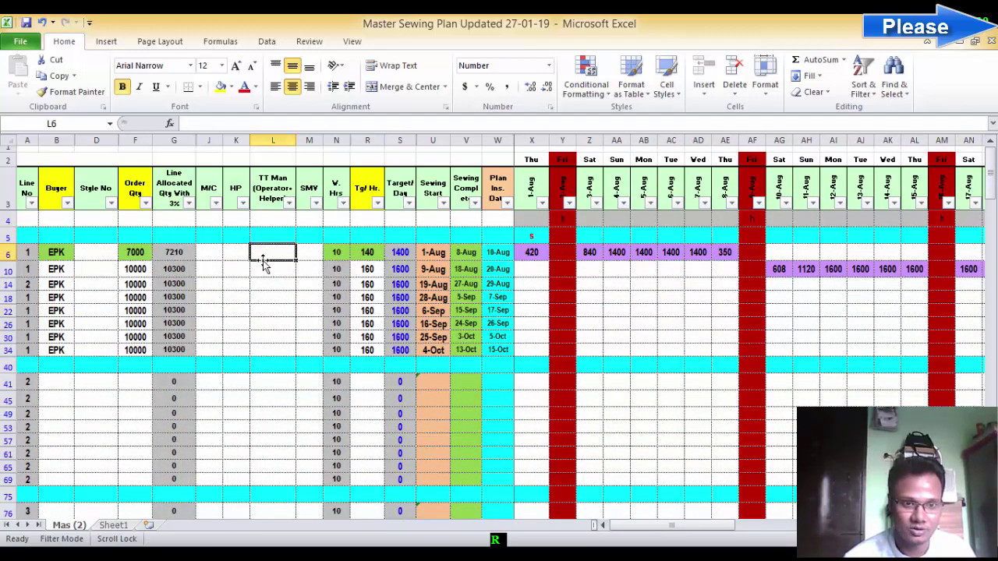
pyautogui.click(366, 235)
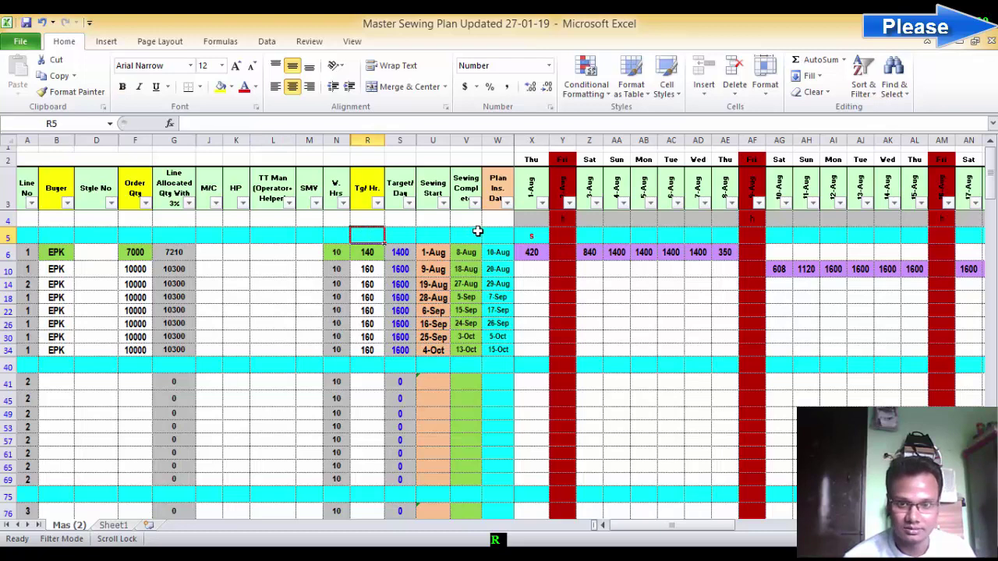
pyautogui.click(956, 6)
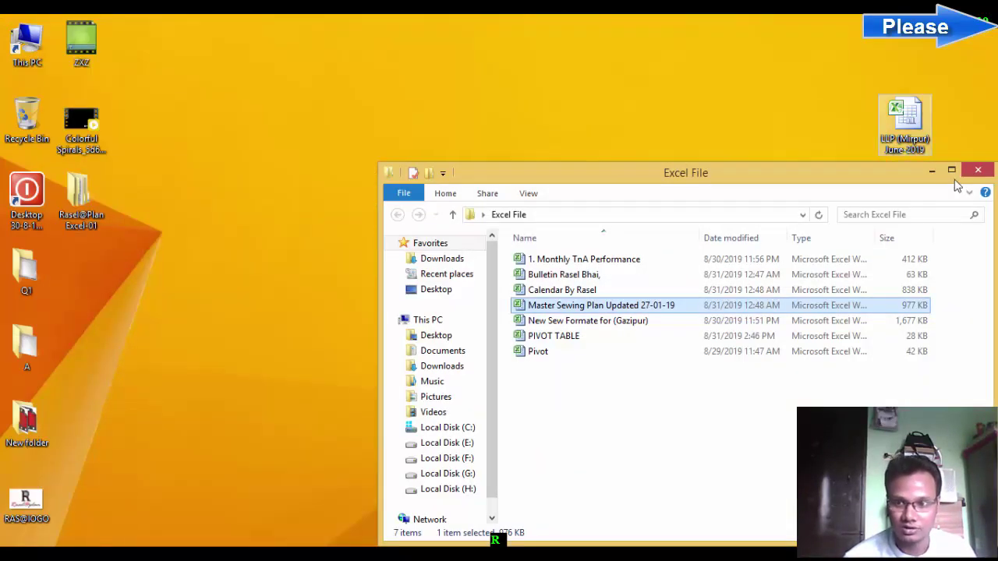
# Step: Refresh the desktop, close the Excel File folder window, and refresh the desktop twice more
pyautogui.rightClick(646, 52)
pyautogui.click(683, 91)
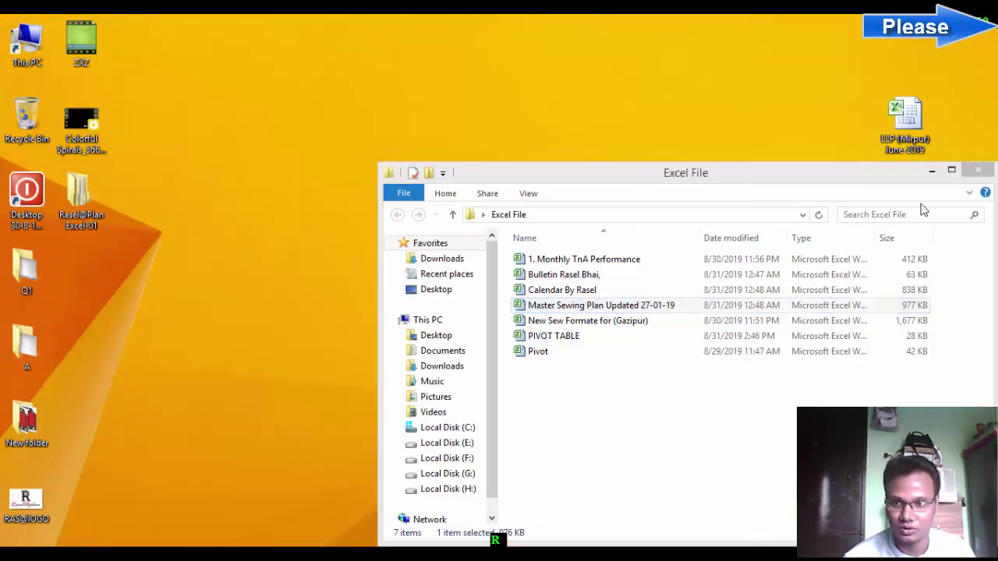
pyautogui.click(977, 169)
pyautogui.rightClick(510, 67)
pyautogui.click(558, 104)
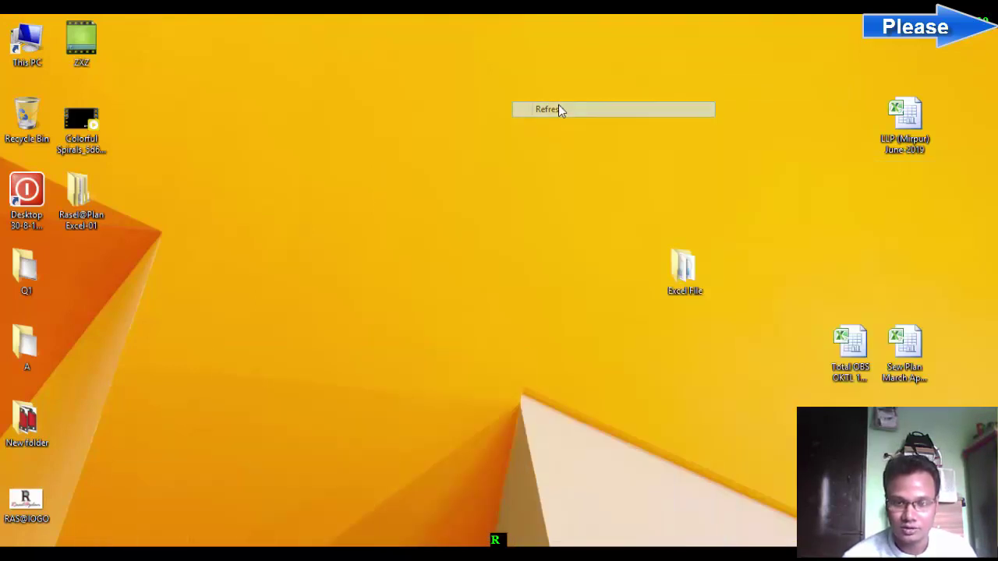
pyautogui.rightClick(346, 159)
pyautogui.click(390, 200)
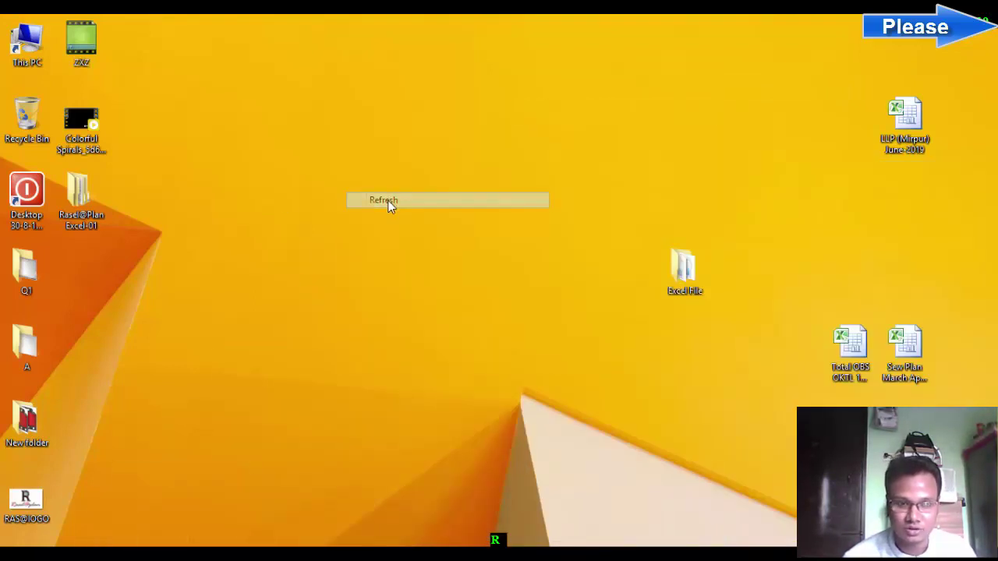